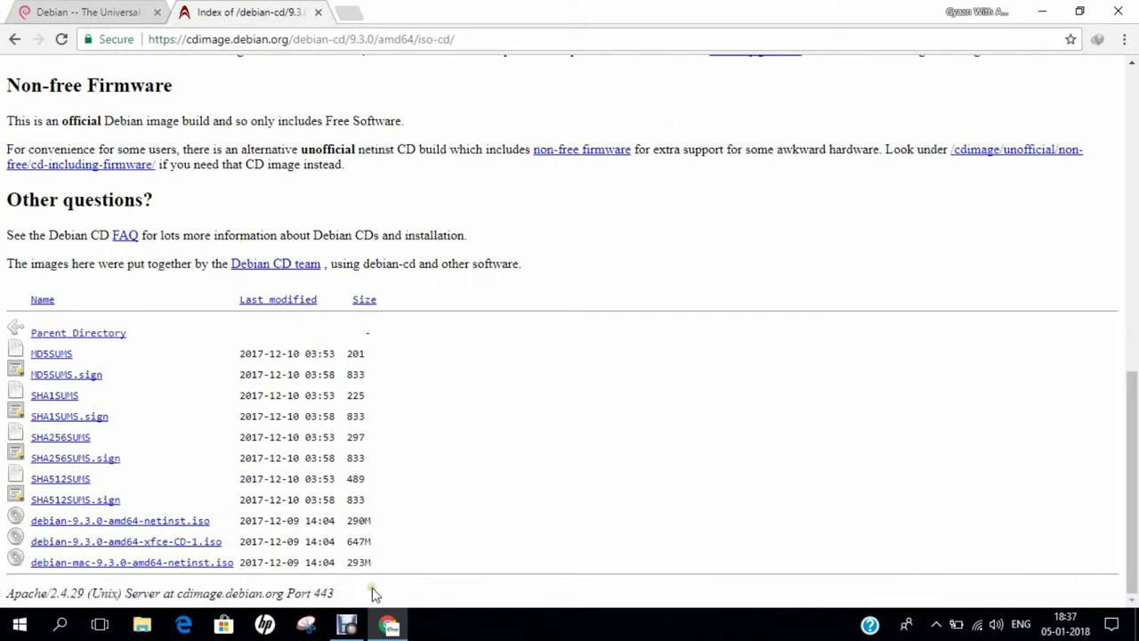
# Step: Visit the Debian CD team wiki page, then return to the debian.org home page
pyautogui.scroll(7, 376, 370)
pyautogui.scroll(1, 375, 371)
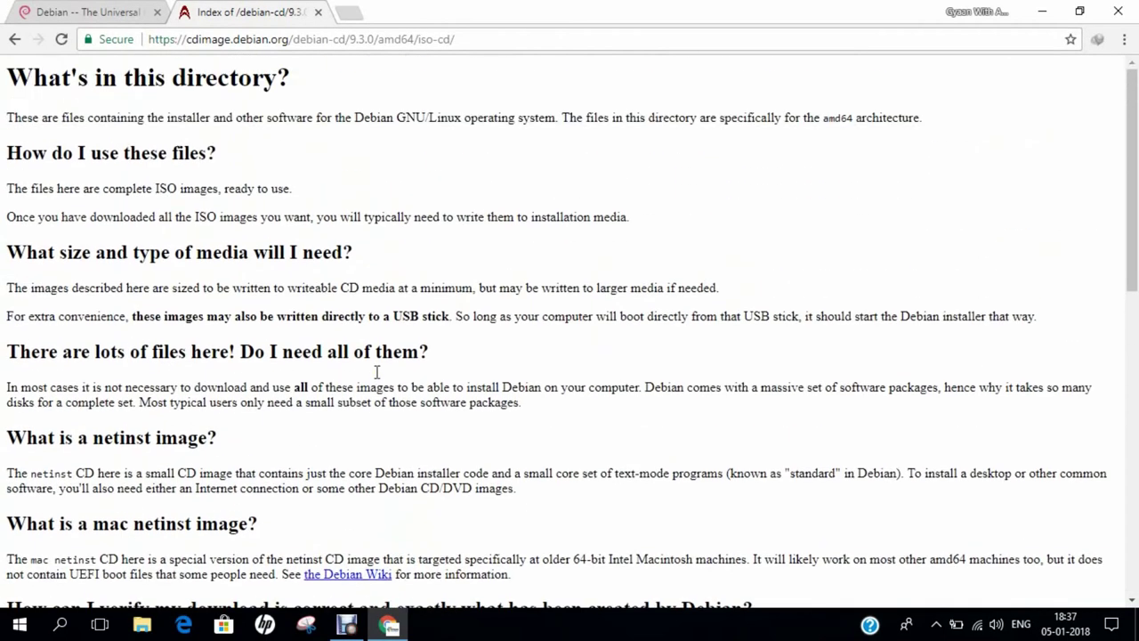
pyautogui.scroll(-4, 375, 371)
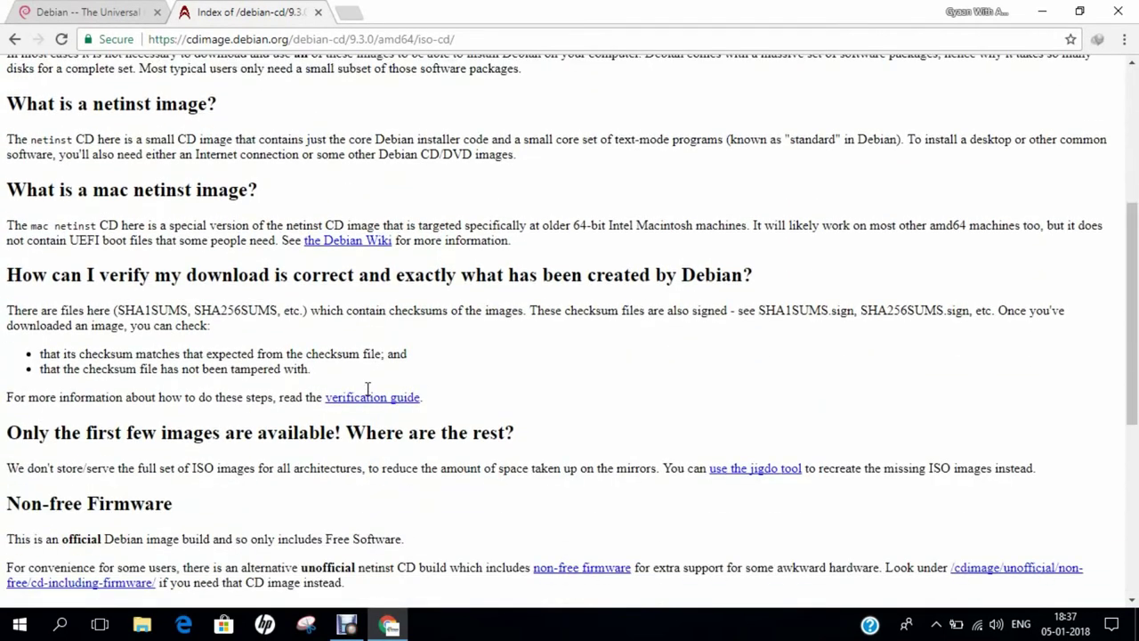
pyautogui.scroll(-1, 596, 529)
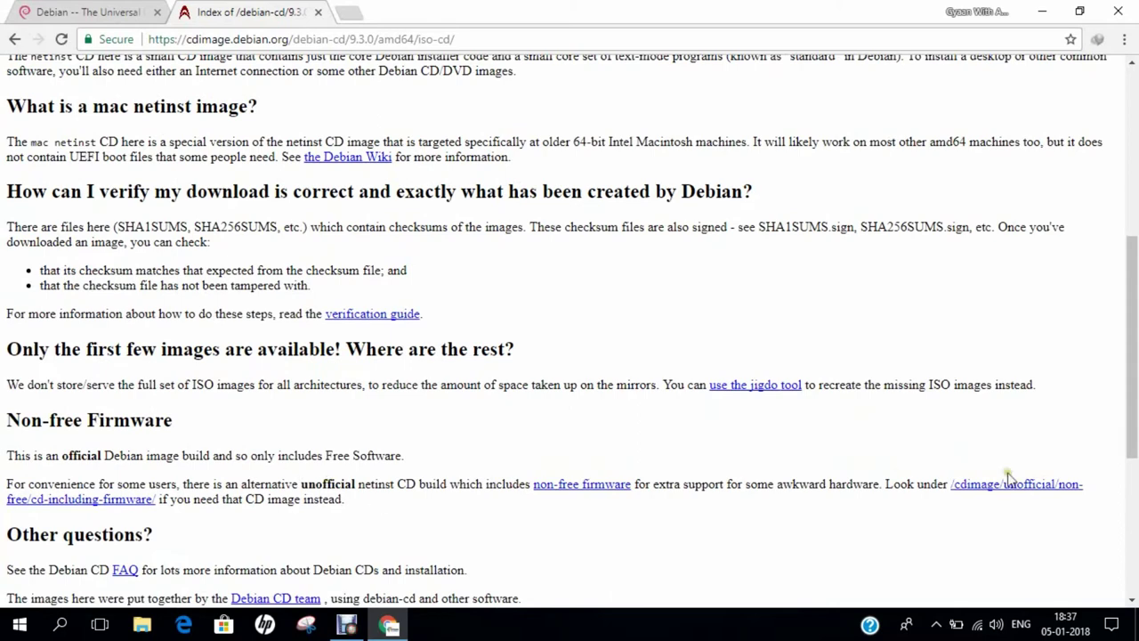
pyautogui.scroll(-2, 472, 523)
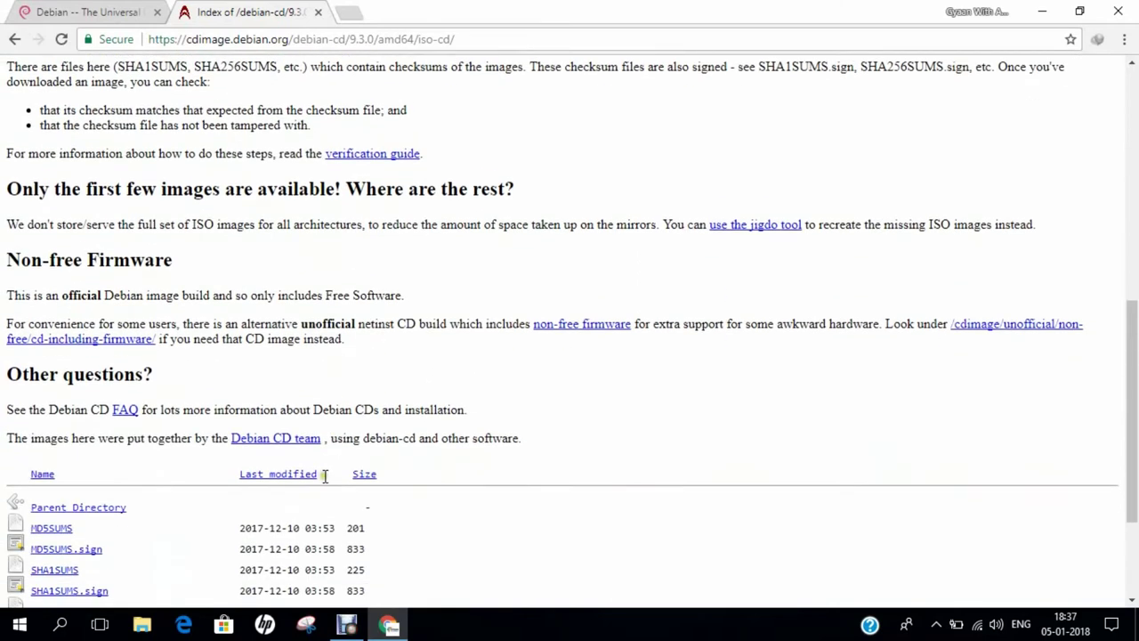
pyautogui.click(284, 432)
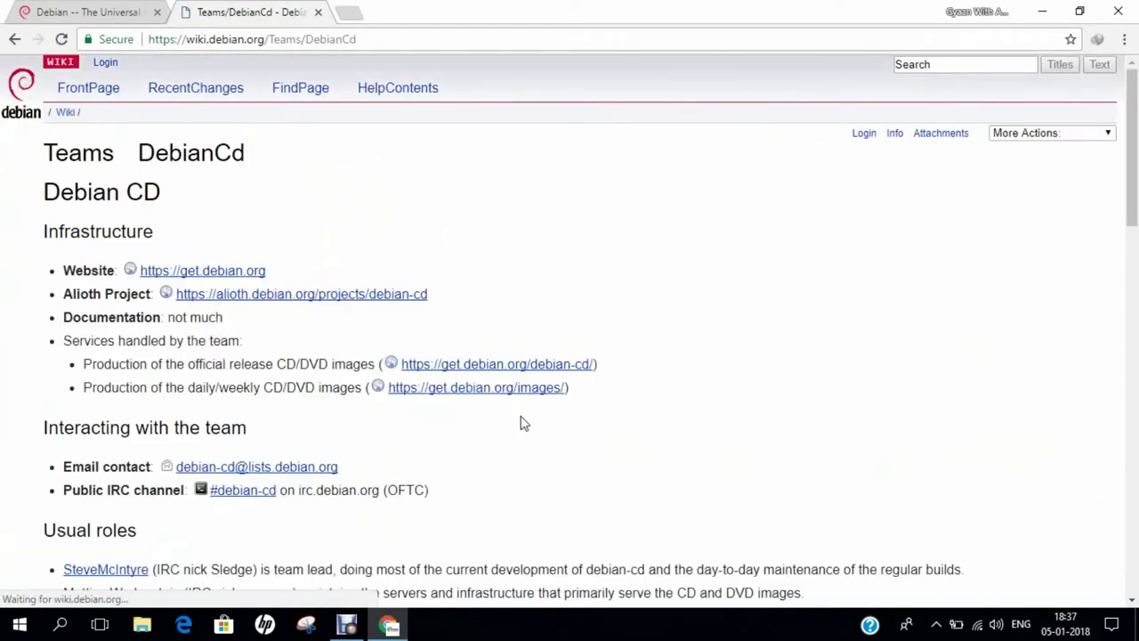
pyautogui.scroll(-2, 516, 400)
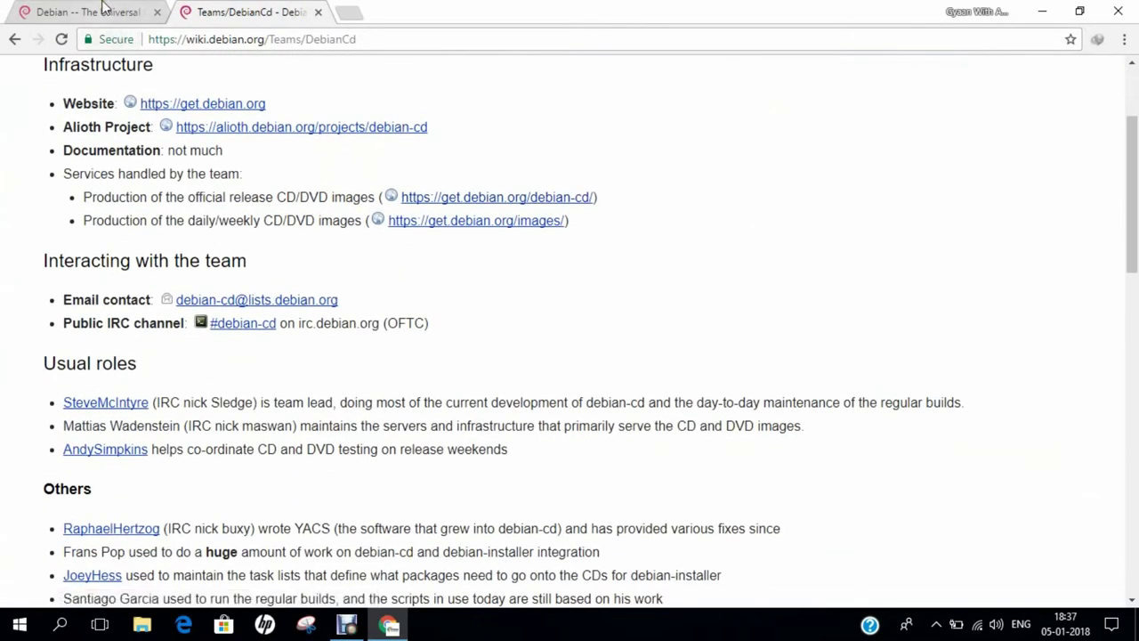
pyautogui.click(105, 12)
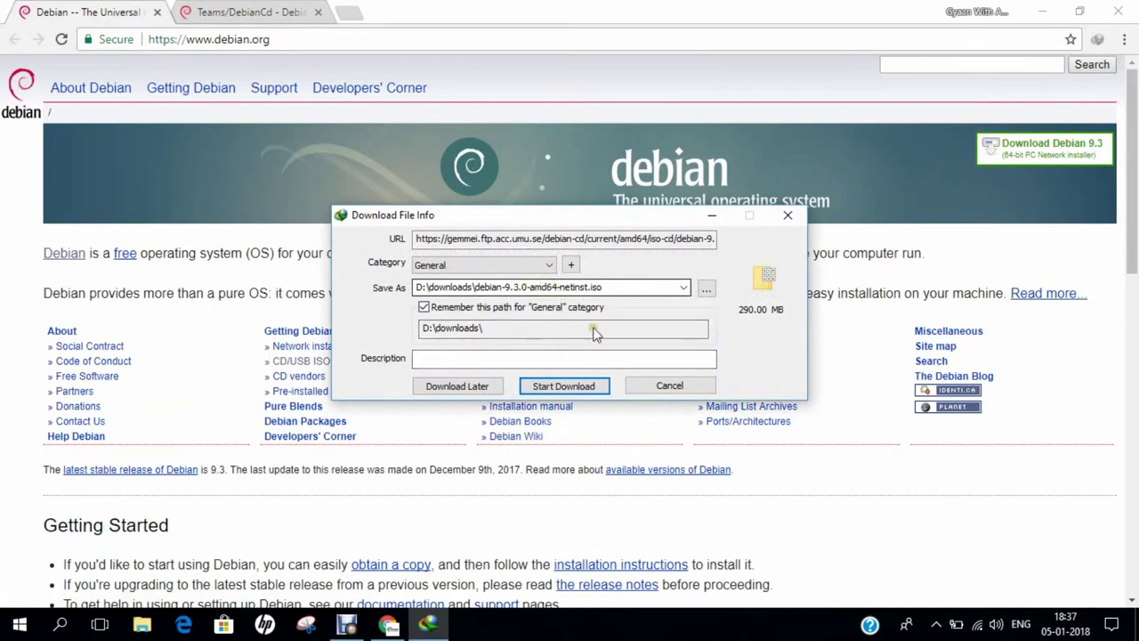
# Step: Cancel the Debian netinst ISO download in IDM and show the Windows desktop
pyautogui.click(669, 385)
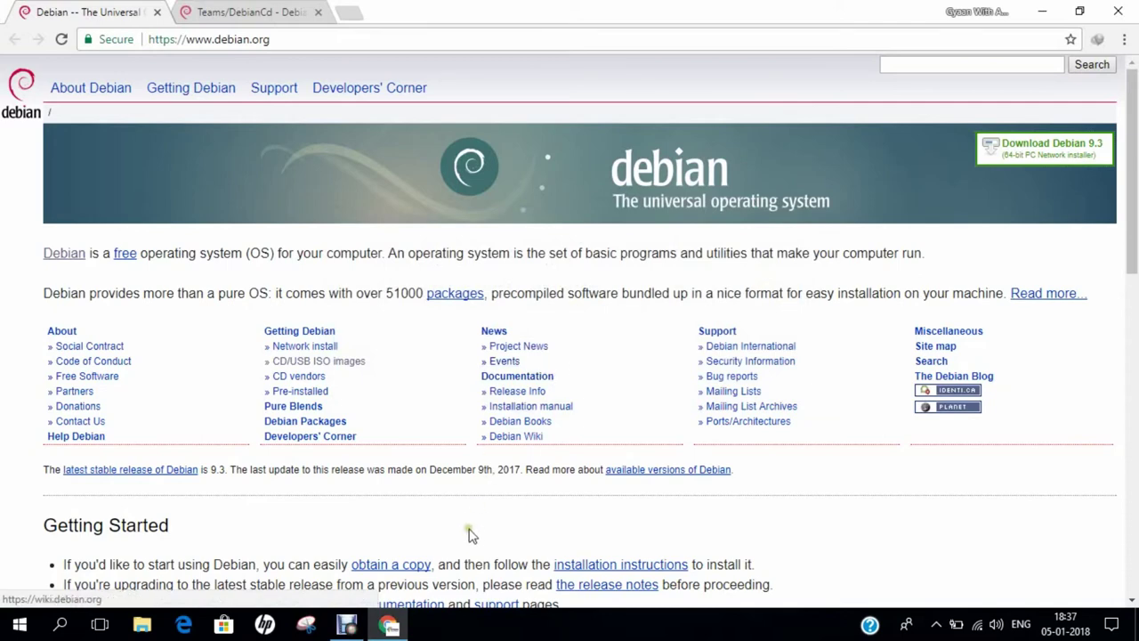
pyautogui.press('super+d')
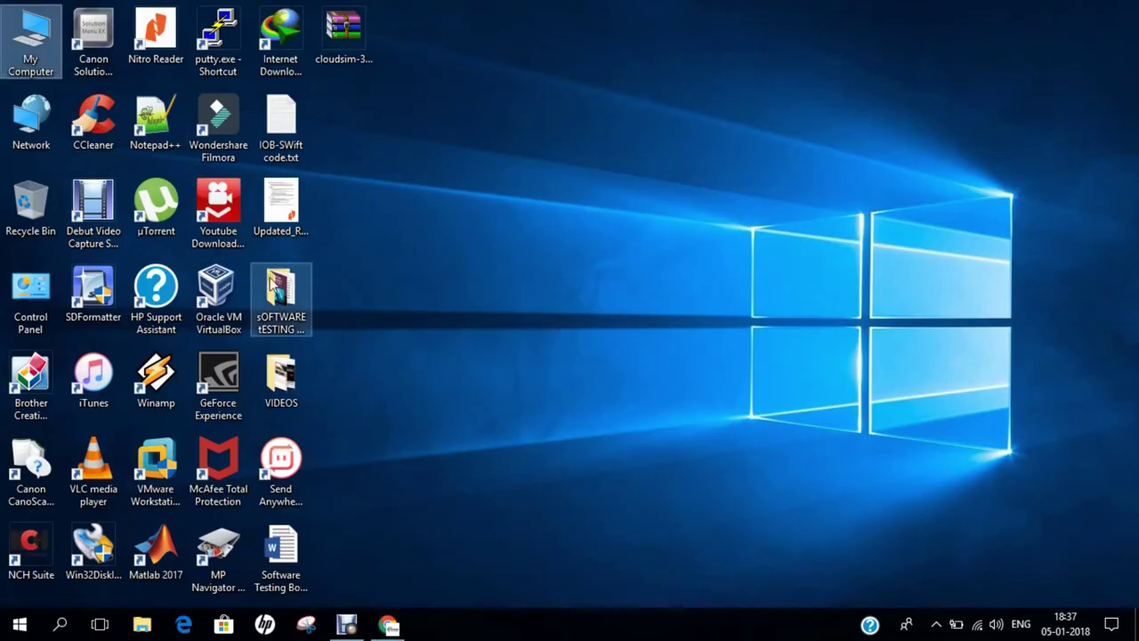
# Step: Launch VirtualBox and start a new VM 'Debian 9.3 Linux' as Linux, Debian (64-bit)
pyautogui.doubleClick(226, 305)
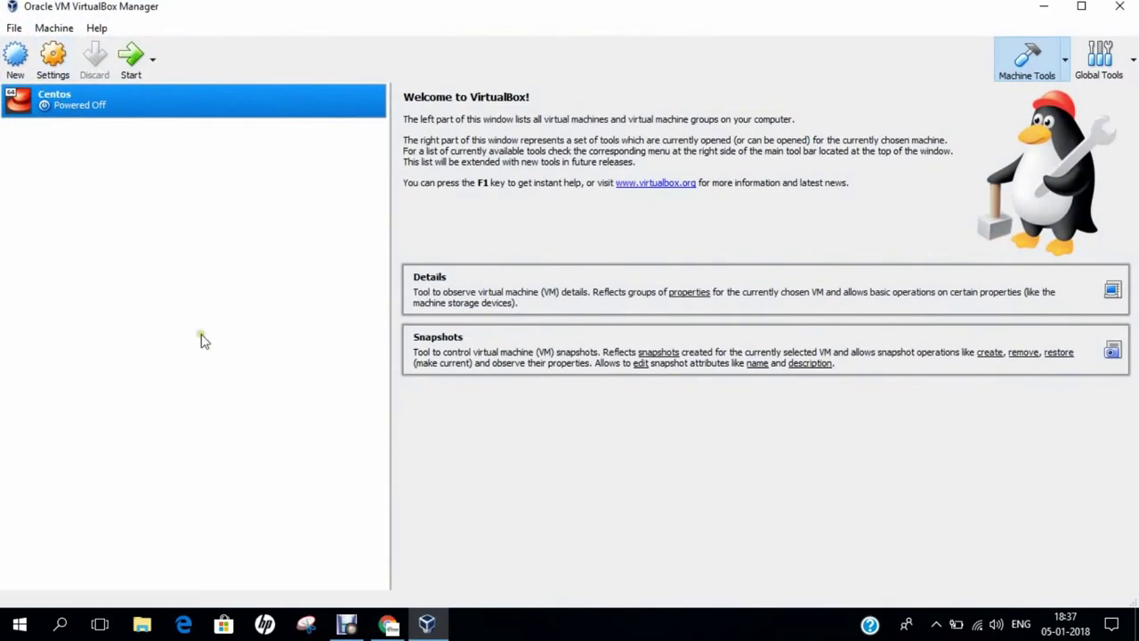
pyautogui.click(13, 65)
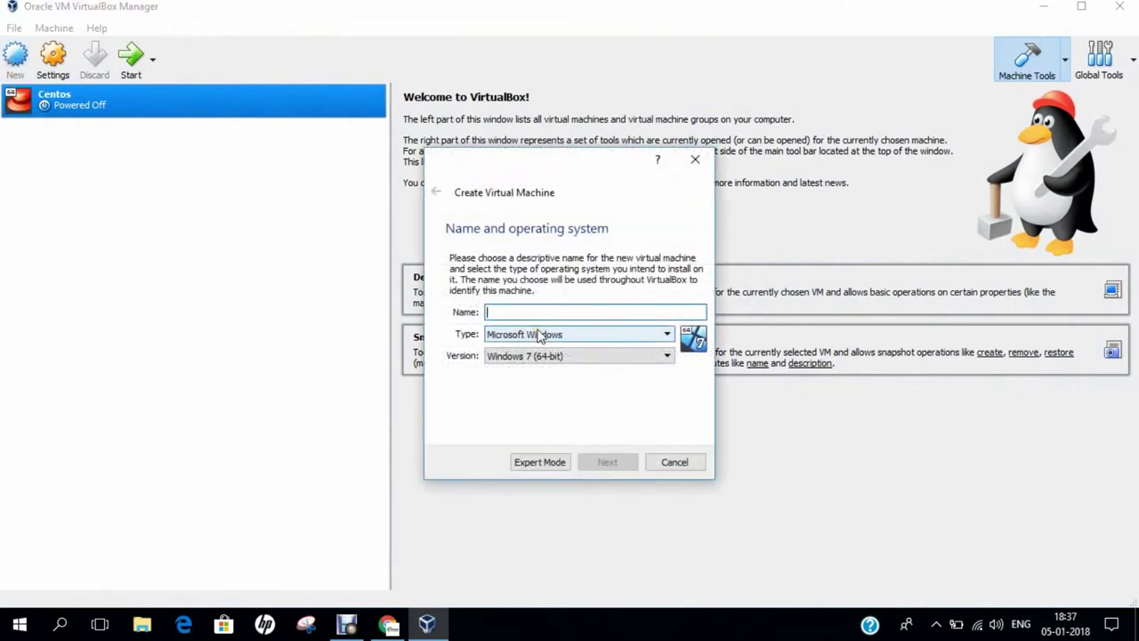
pyautogui.write('Debian 9.3 Linux')
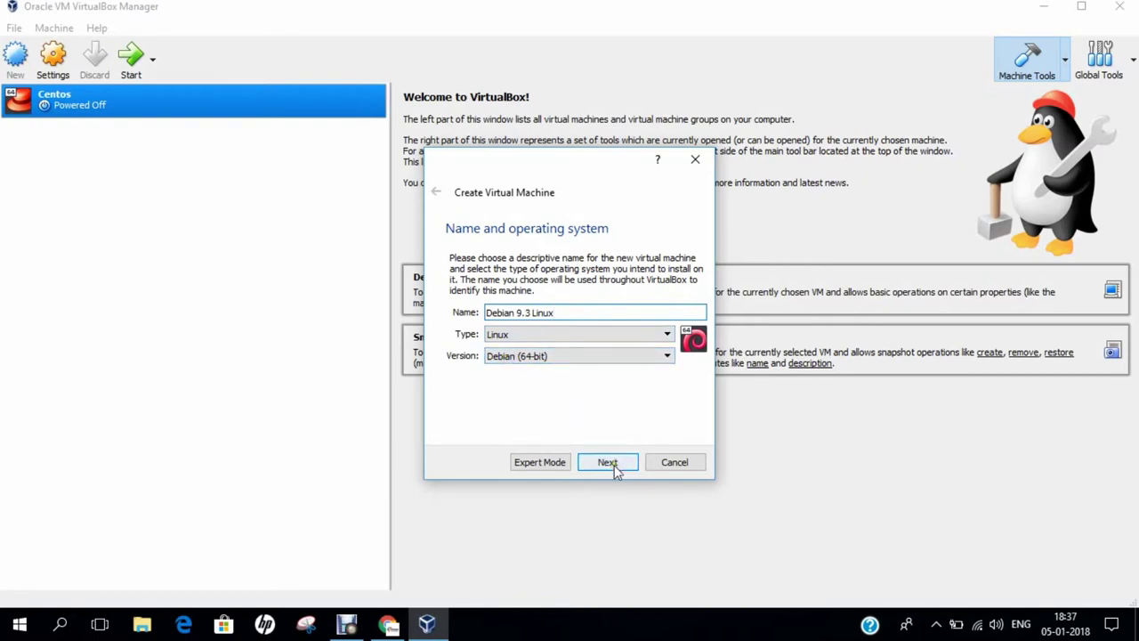
pyautogui.click(608, 462)
pyautogui.doubleClick(663, 315)
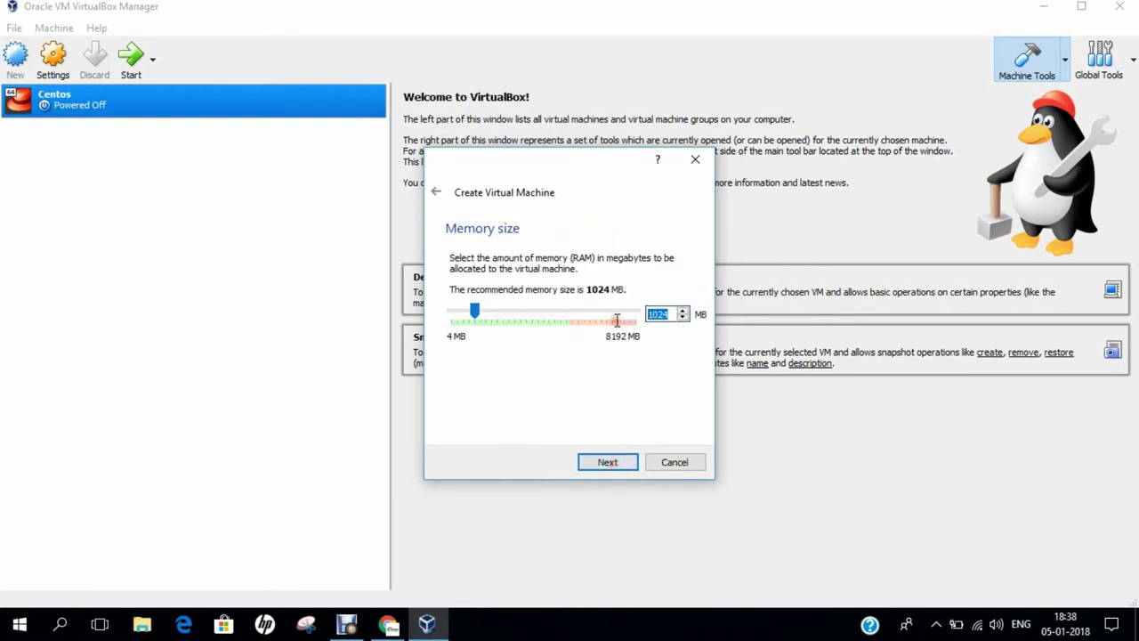
# Step: Give the VM 4096 MB of memory and a new 35 GB VDI hard disk
pyautogui.write('4096')
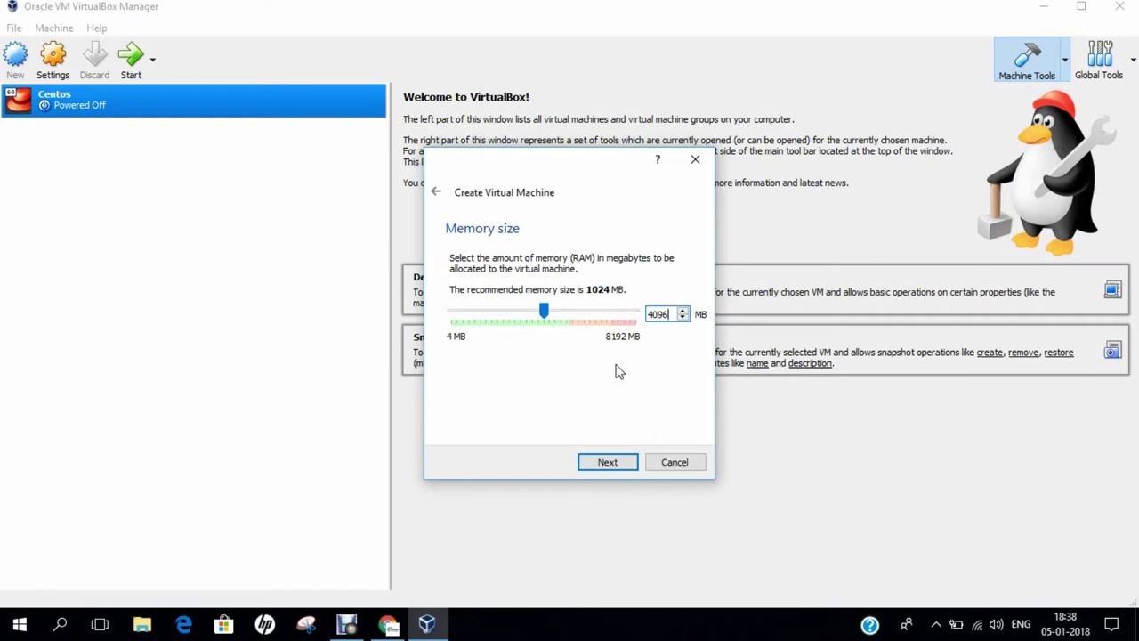
pyautogui.click(617, 465)
pyautogui.click(614, 477)
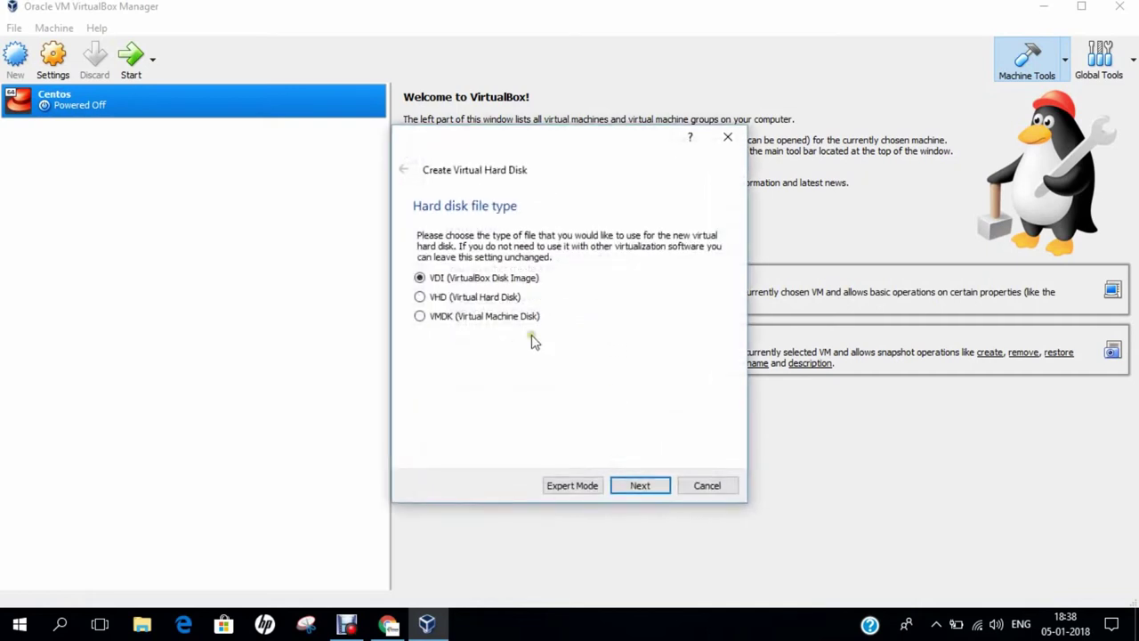
pyautogui.click(627, 487)
pyautogui.click(627, 489)
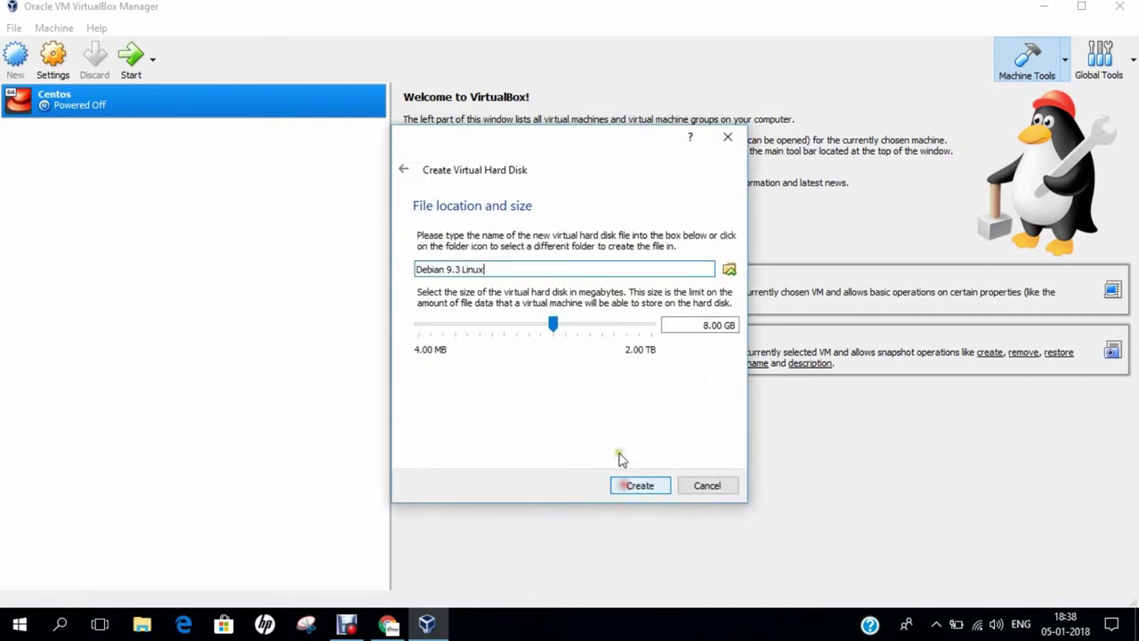
pyautogui.click(706, 324)
pyautogui.click(690, 327)
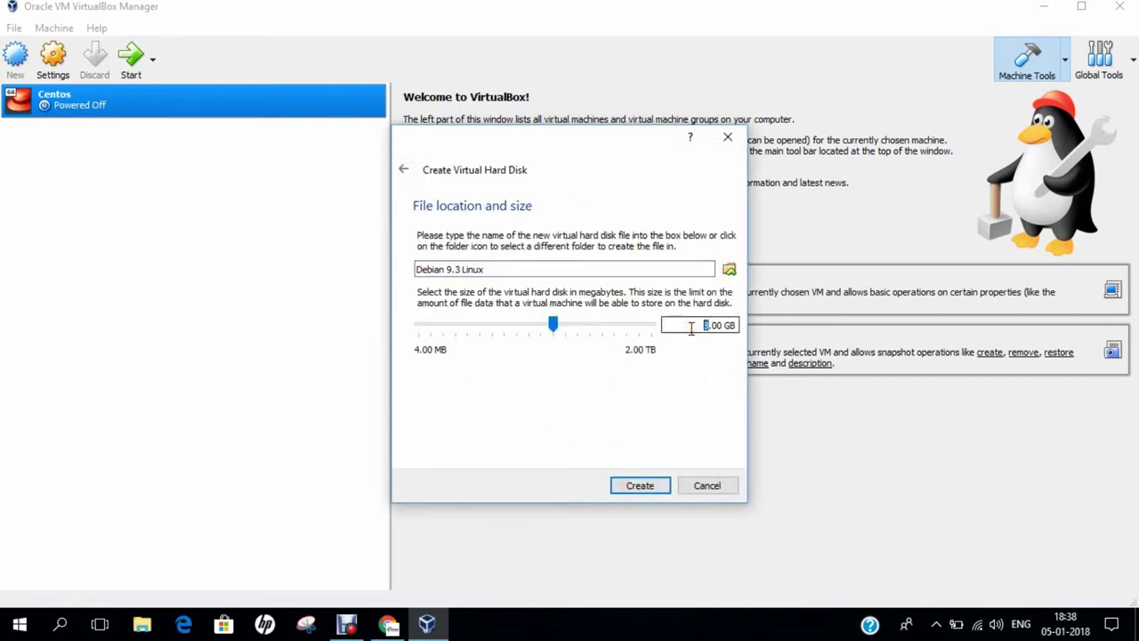
pyautogui.write('35')
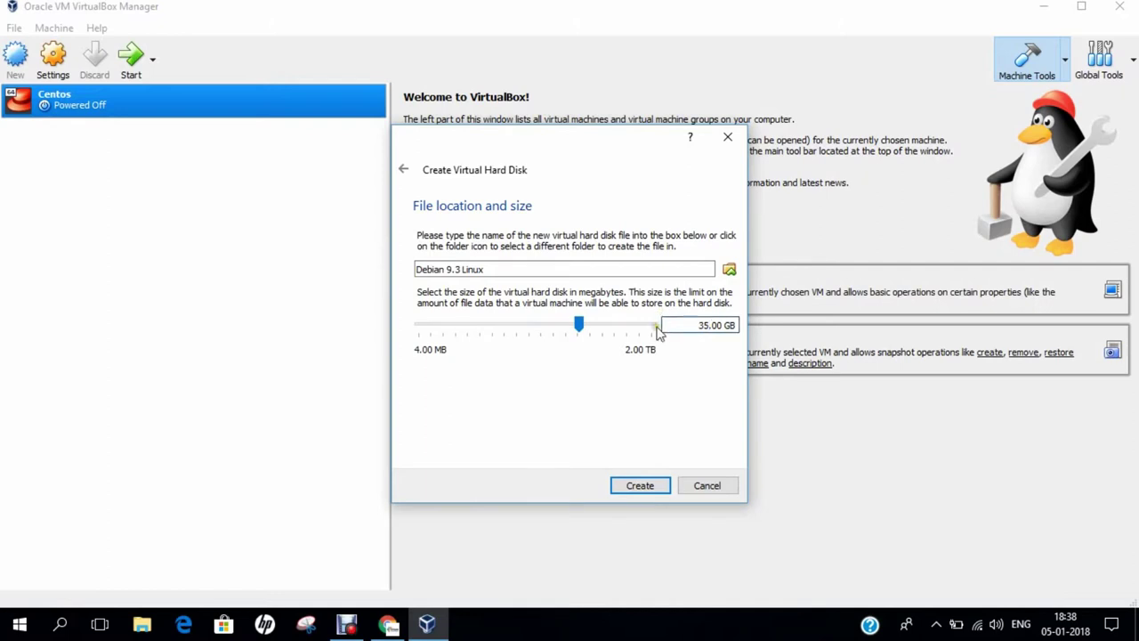
pyautogui.click(654, 488)
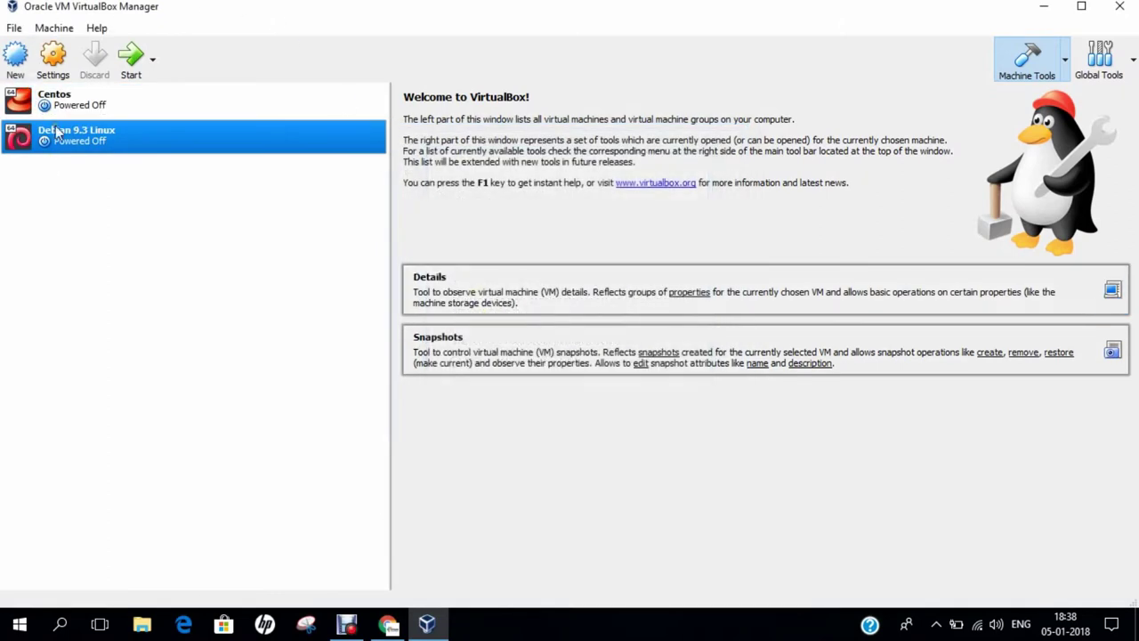
# Step: Set shared clipboard and drag-and-drop to Bidirectional in the VM's General settings
pyautogui.click(48, 76)
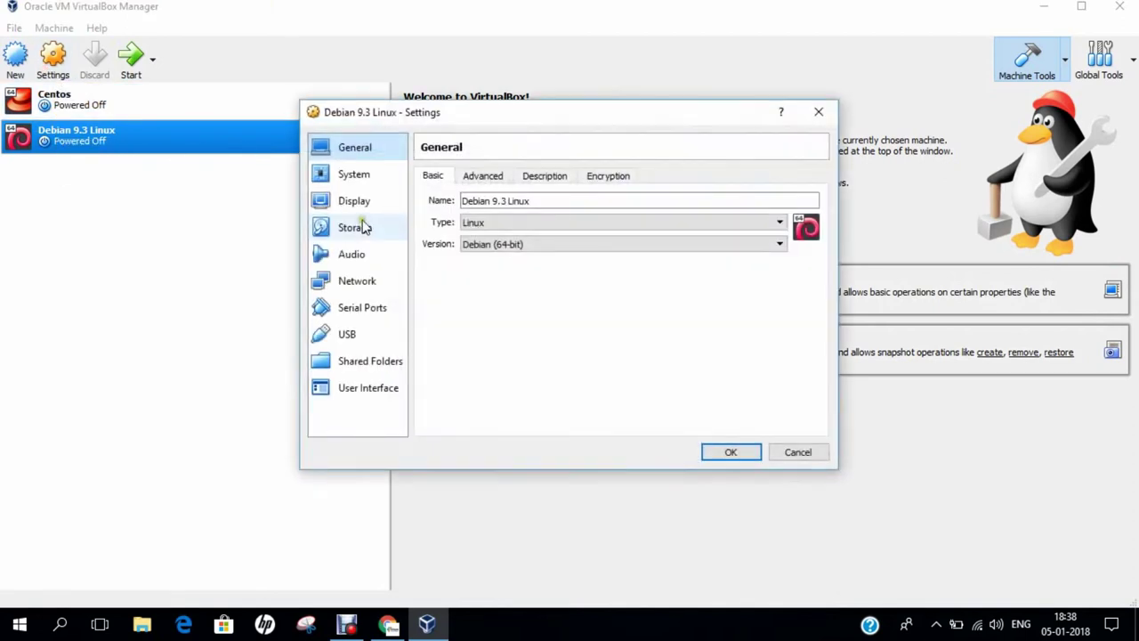
pyautogui.click(489, 187)
pyautogui.click(521, 226)
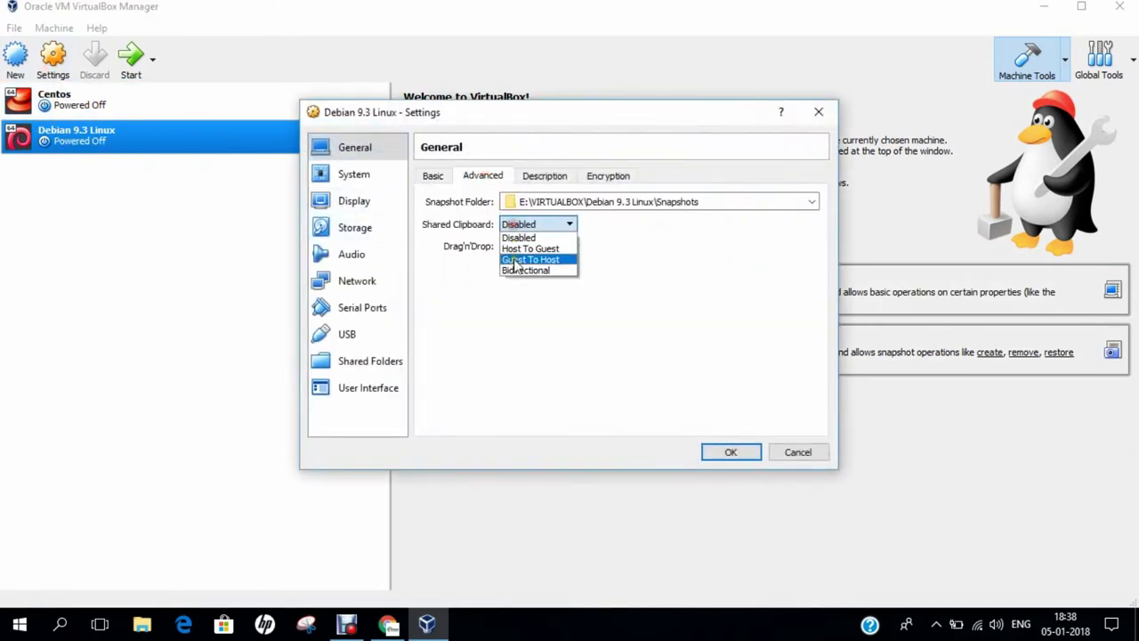
pyautogui.click(516, 271)
pyautogui.click(520, 247)
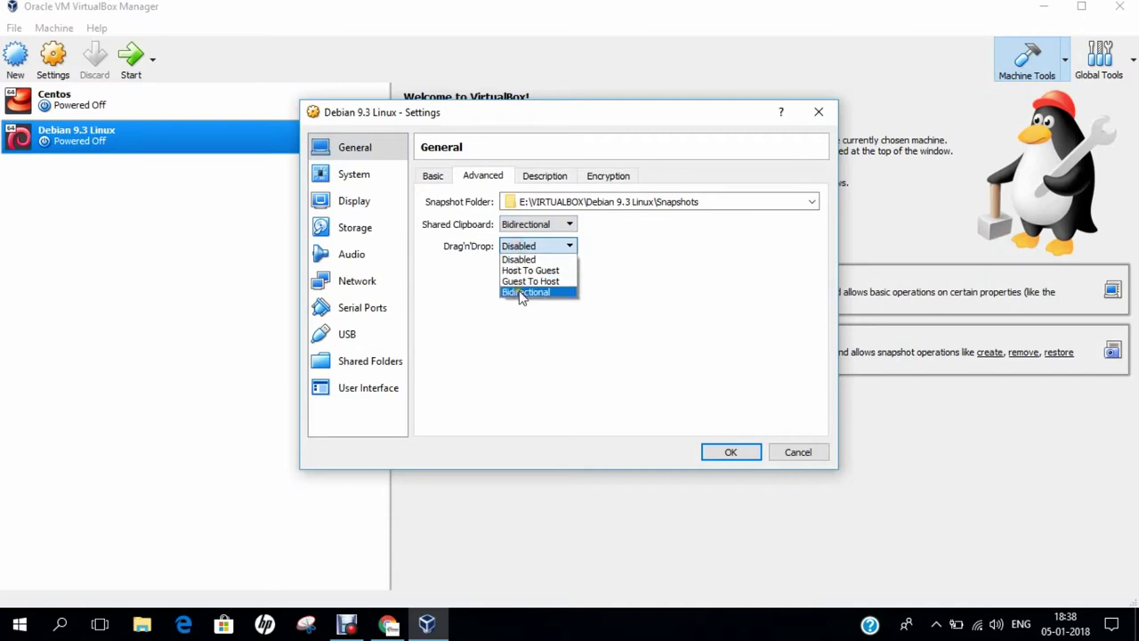
pyautogui.click(523, 293)
# Step: Drop Floppy from boot, put Optical below Hard Disk, use 2 processors, and enable PAE/NX
pyautogui.click(353, 178)
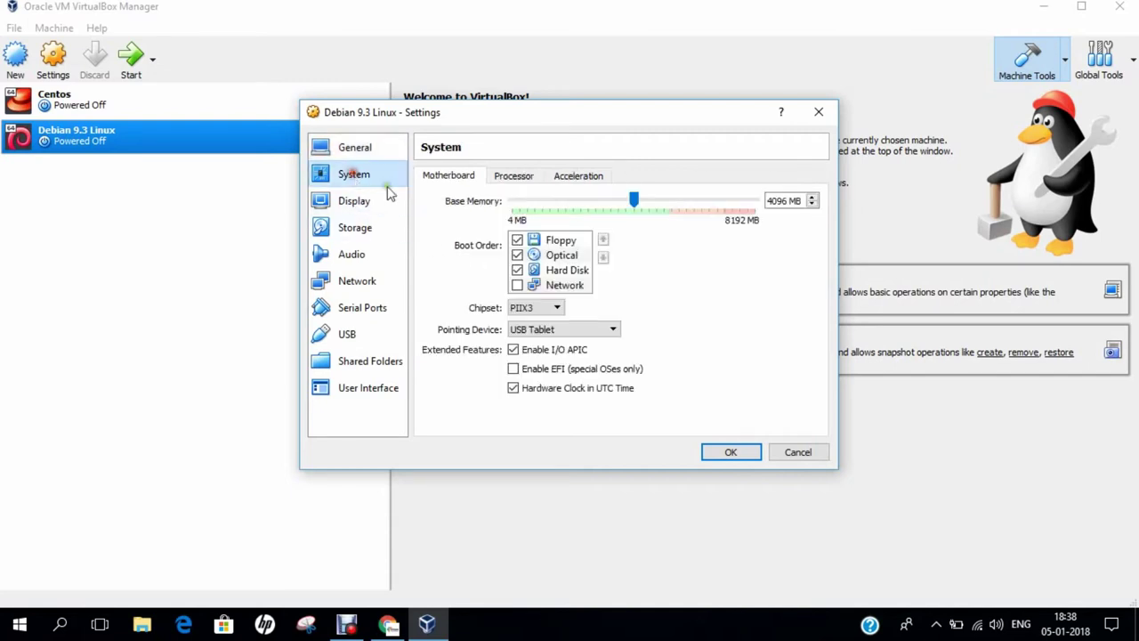
pyautogui.click(517, 240)
pyautogui.click(559, 255)
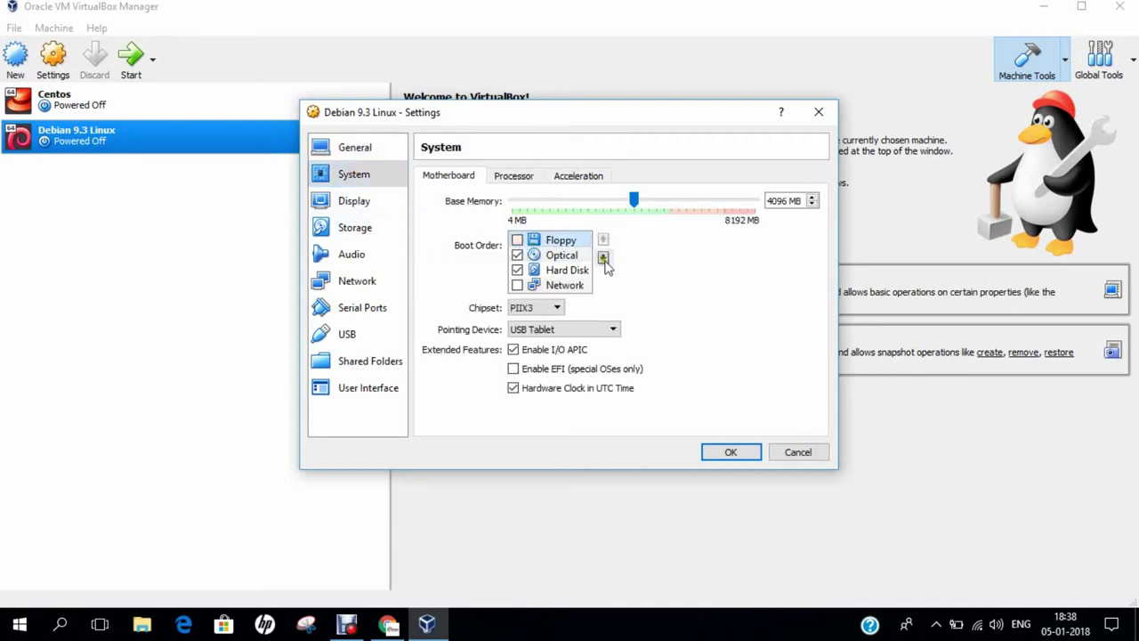
pyautogui.click(603, 257)
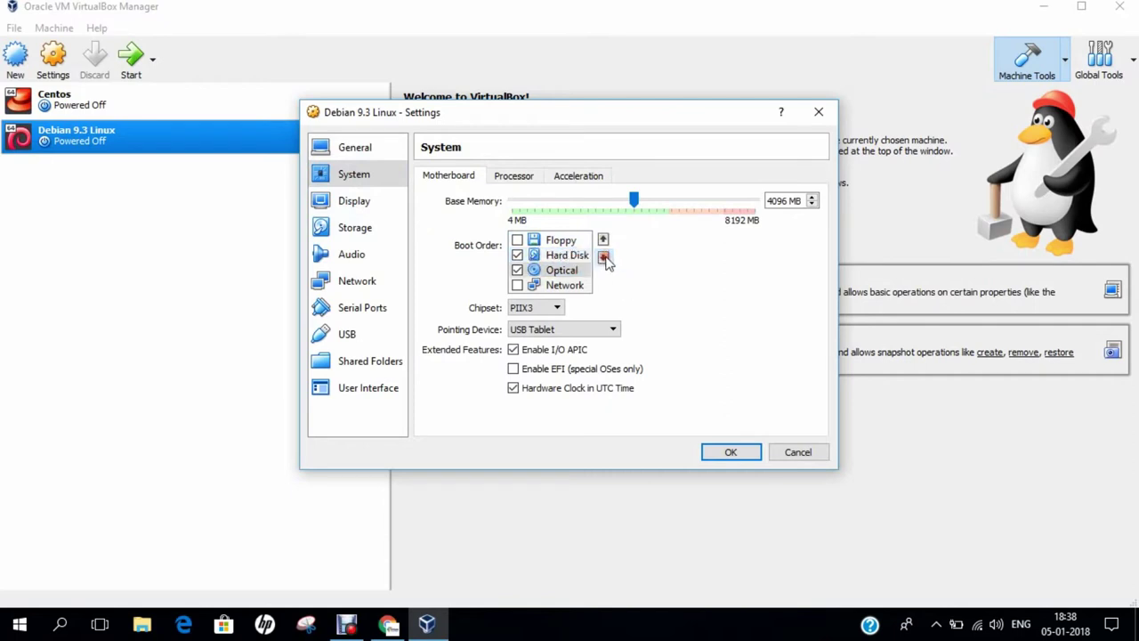
pyautogui.click(503, 175)
pyautogui.click(812, 200)
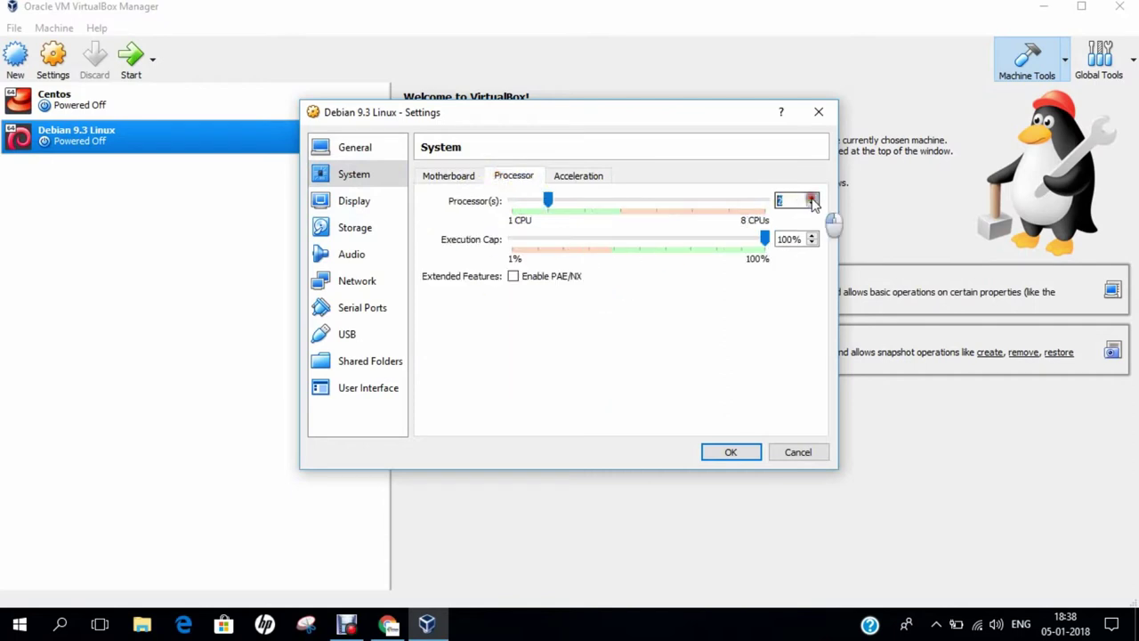
pyautogui.click(513, 276)
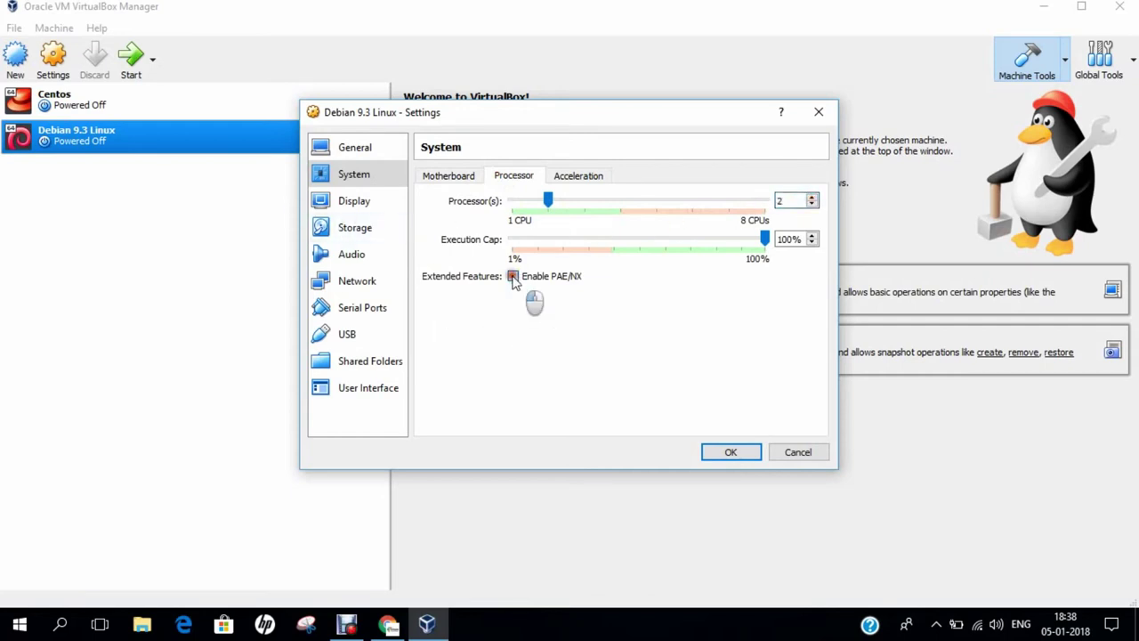
pyautogui.click(354, 228)
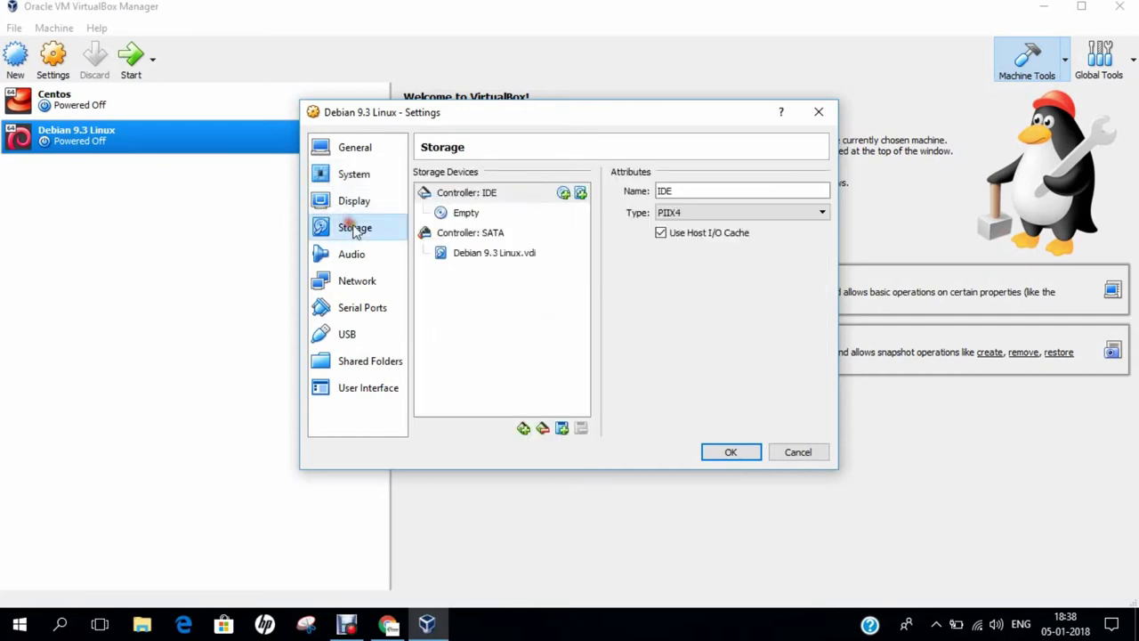
# Step: Browse for an optical disk image in the D:\OPERATING SYSTEMS folder
pyautogui.click(464, 213)
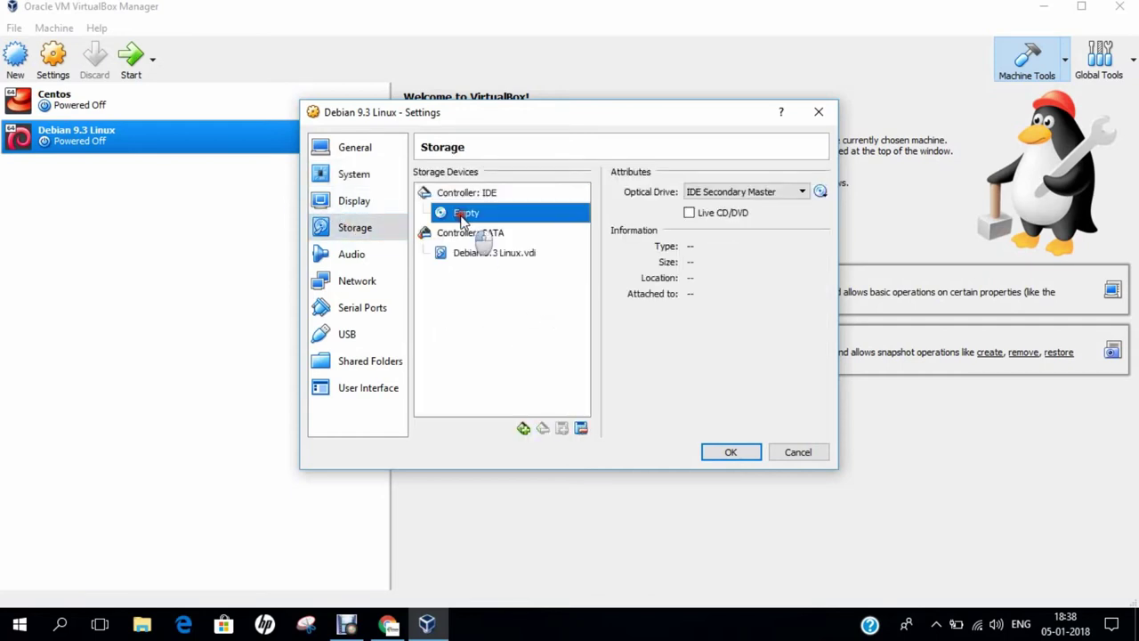
pyautogui.click(821, 191)
pyautogui.click(845, 143)
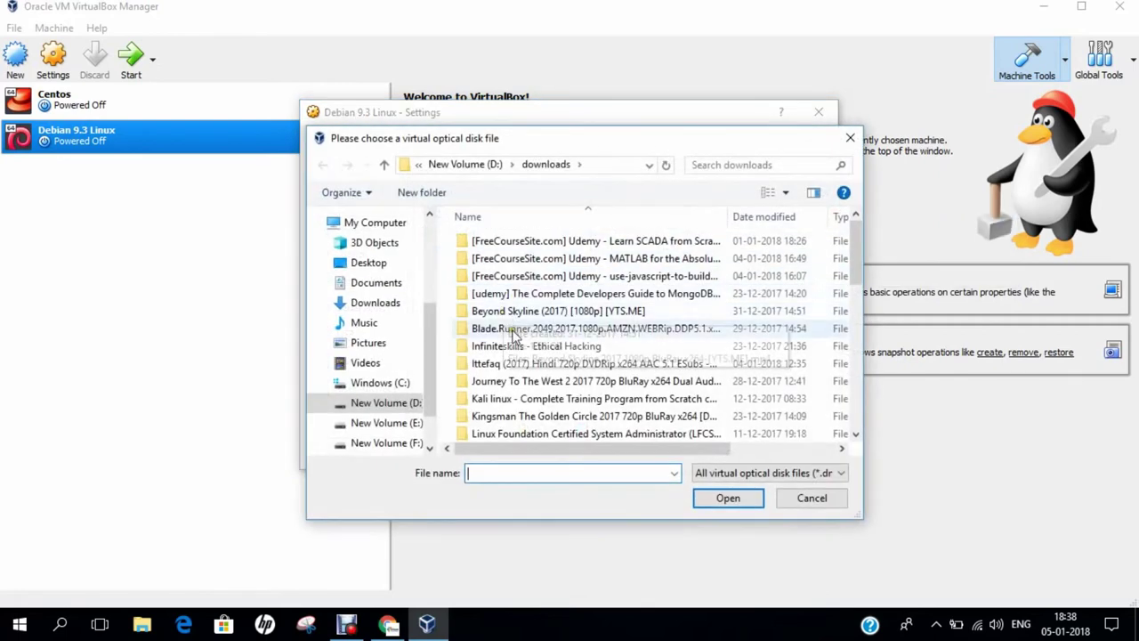
pyautogui.click(387, 403)
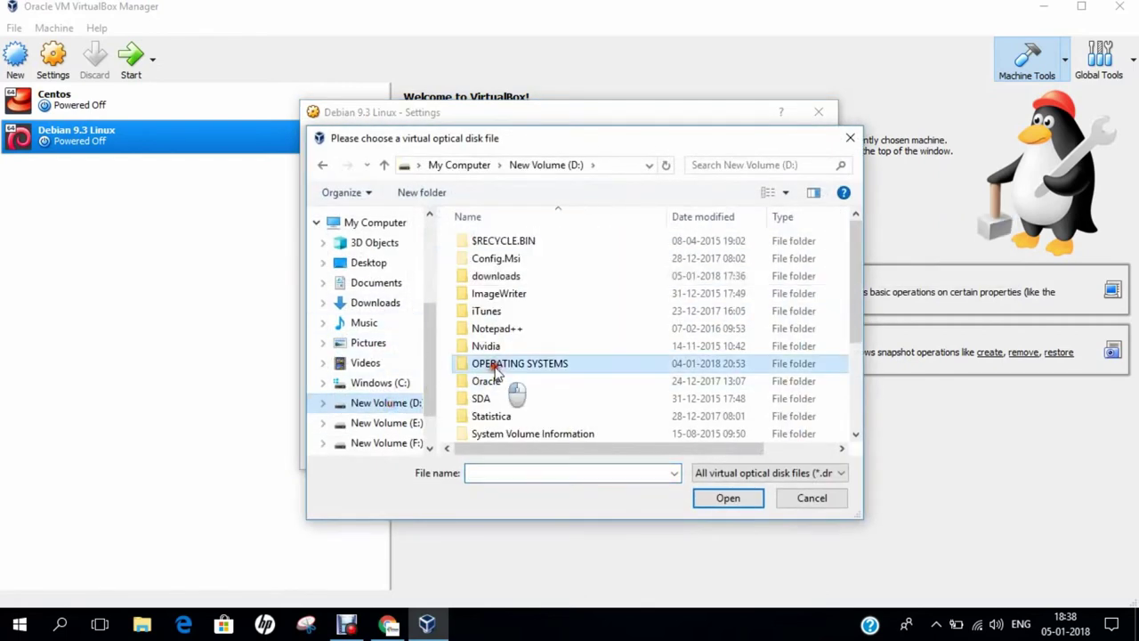
pyautogui.doubleClick(511, 365)
pyautogui.scroll(-1, 563, 307)
pyautogui.scroll(1, 562, 309)
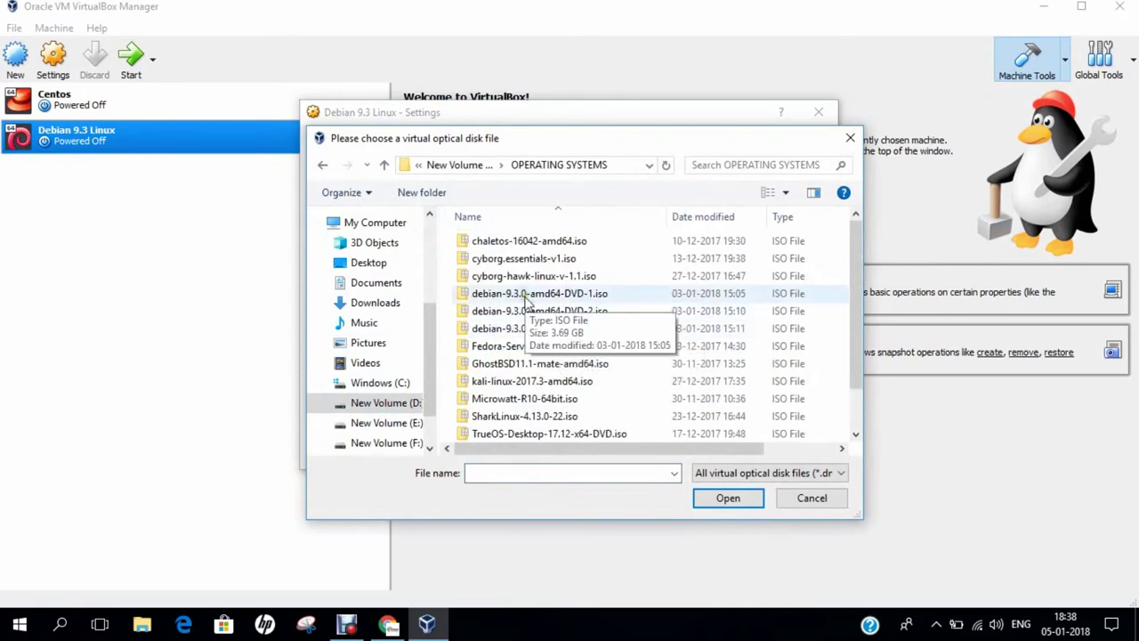
# Step: Check the Properties of the DVD-1 ISO (3.69 GB) and the DVD-2 ISO
pyautogui.click(526, 295)
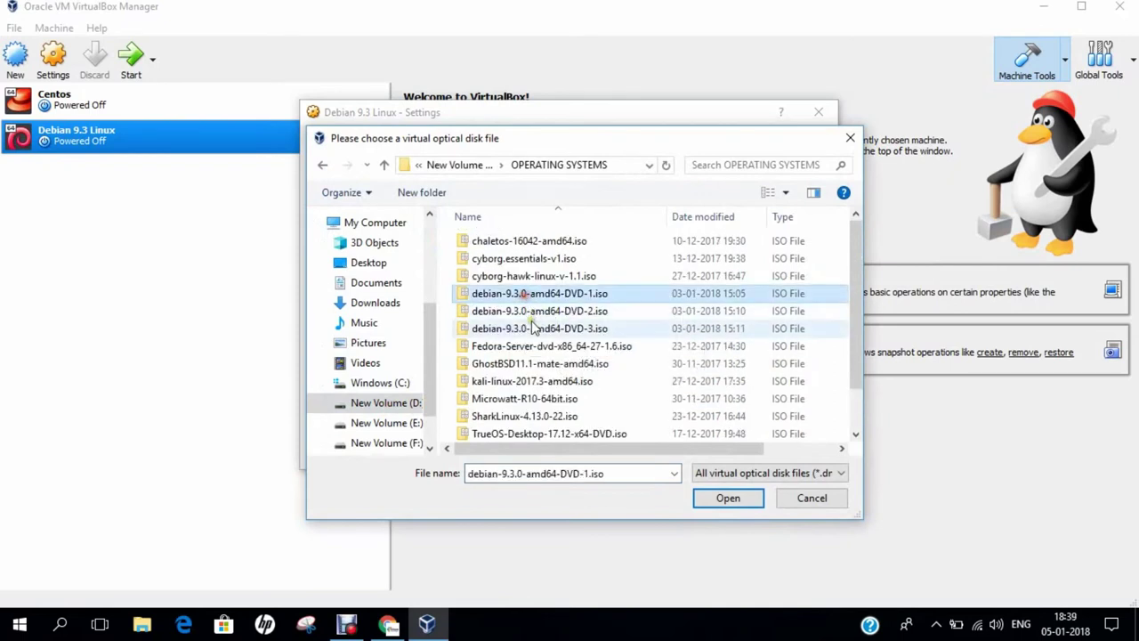
pyautogui.rightClick(529, 305)
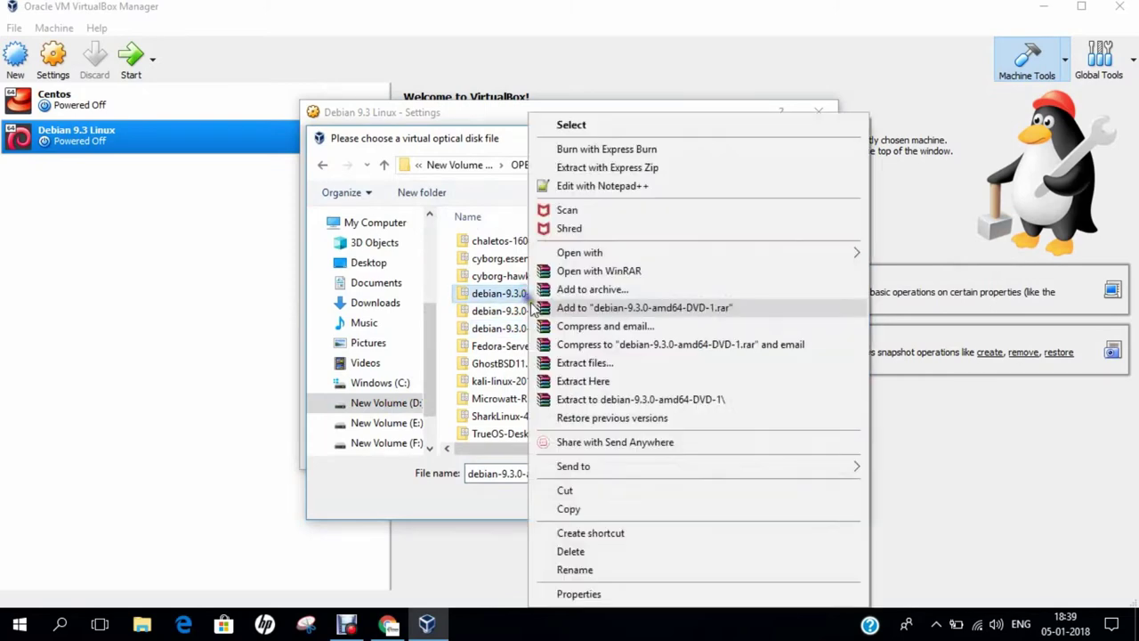
pyautogui.click(593, 593)
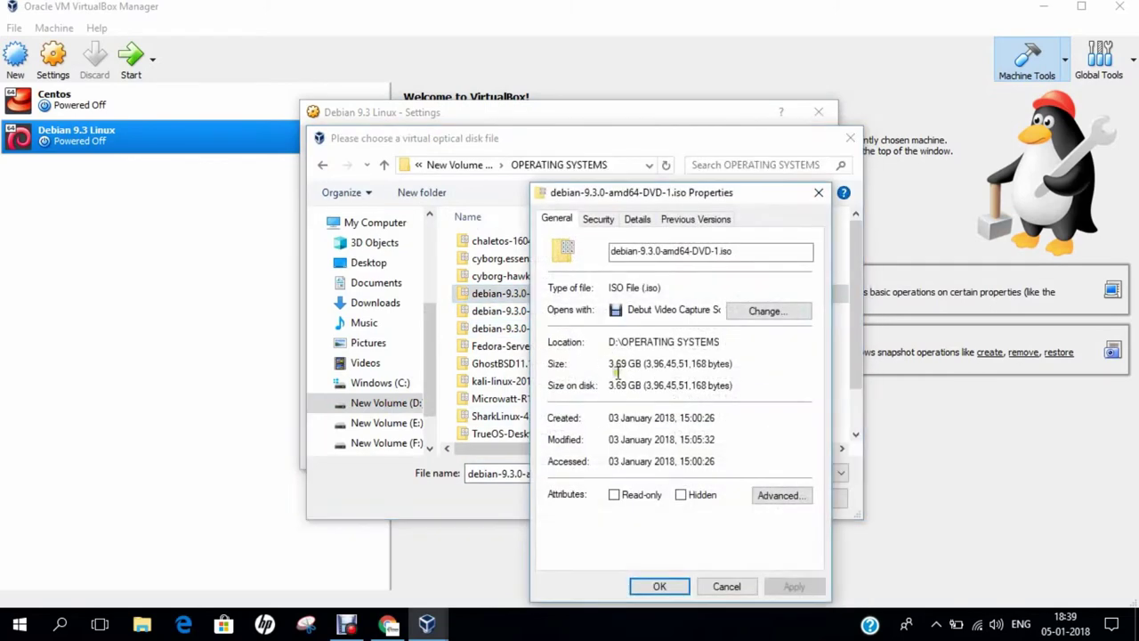
pyautogui.moveTo(615, 374); pyautogui.dragTo(643, 379)
pyautogui.click(660, 585)
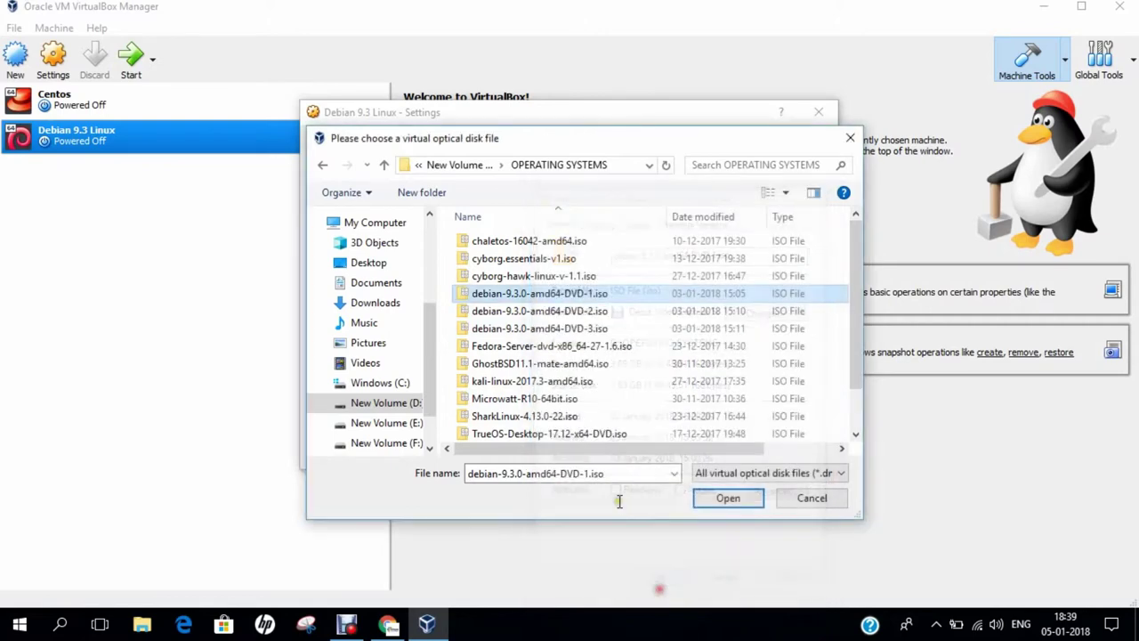
pyautogui.click(541, 311)
pyautogui.rightClick(541, 310)
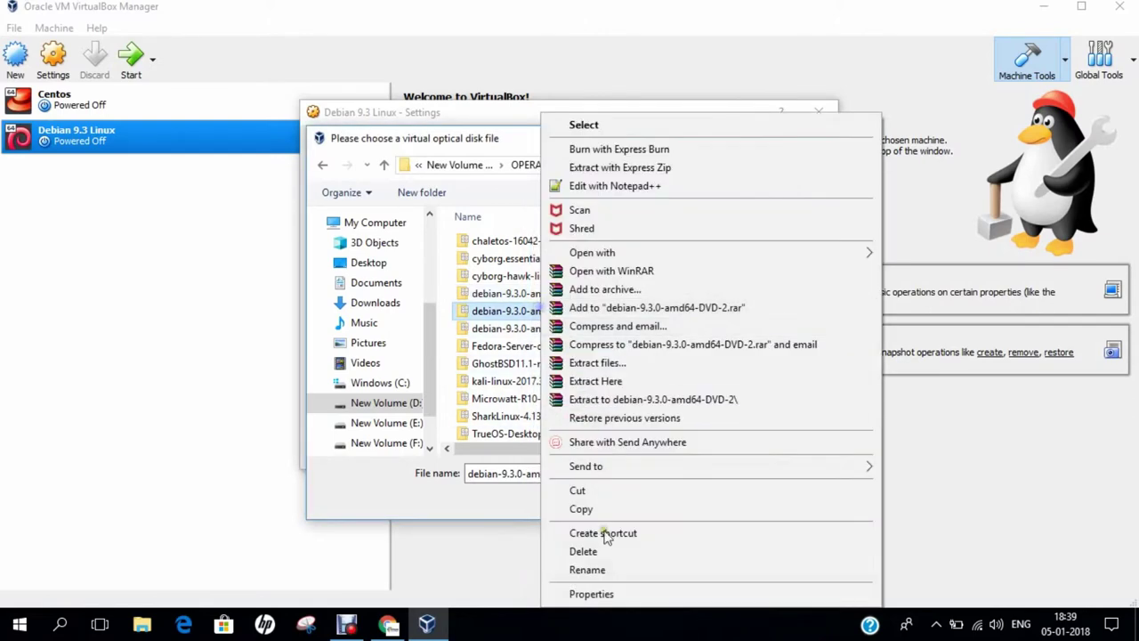
pyautogui.click(601, 596)
pyautogui.click(664, 586)
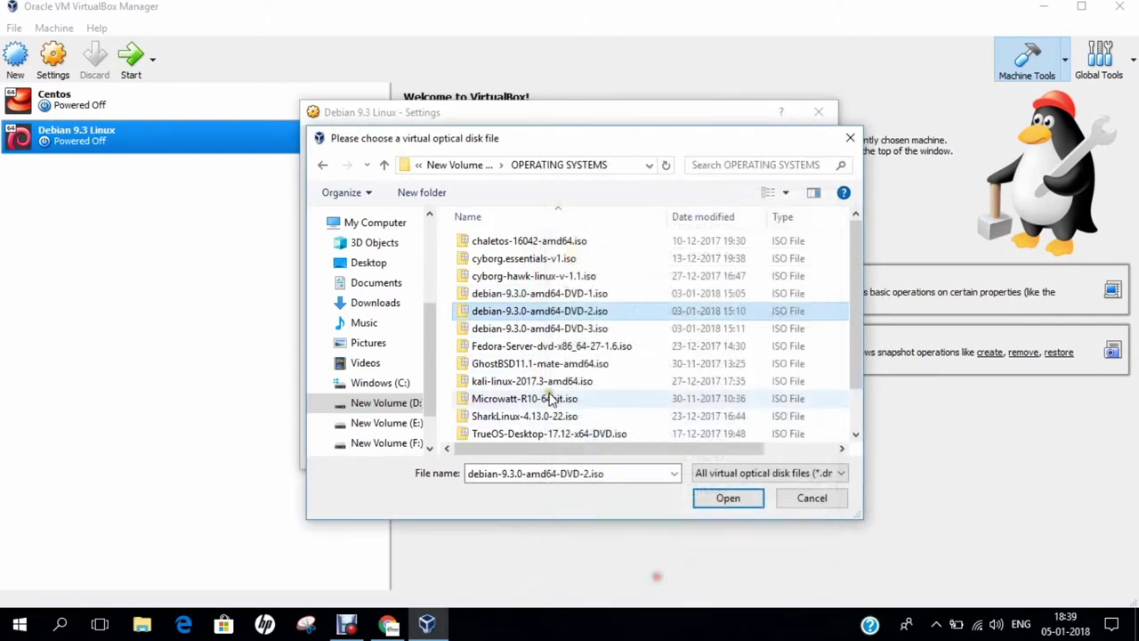
# Step: Check the DVD-3 ISO's properties, then attach debian-9.3.0-amd64-DVD-1.iso to the optical drive
pyautogui.click(543, 329)
pyautogui.rightClick(547, 328)
pyautogui.click(579, 593)
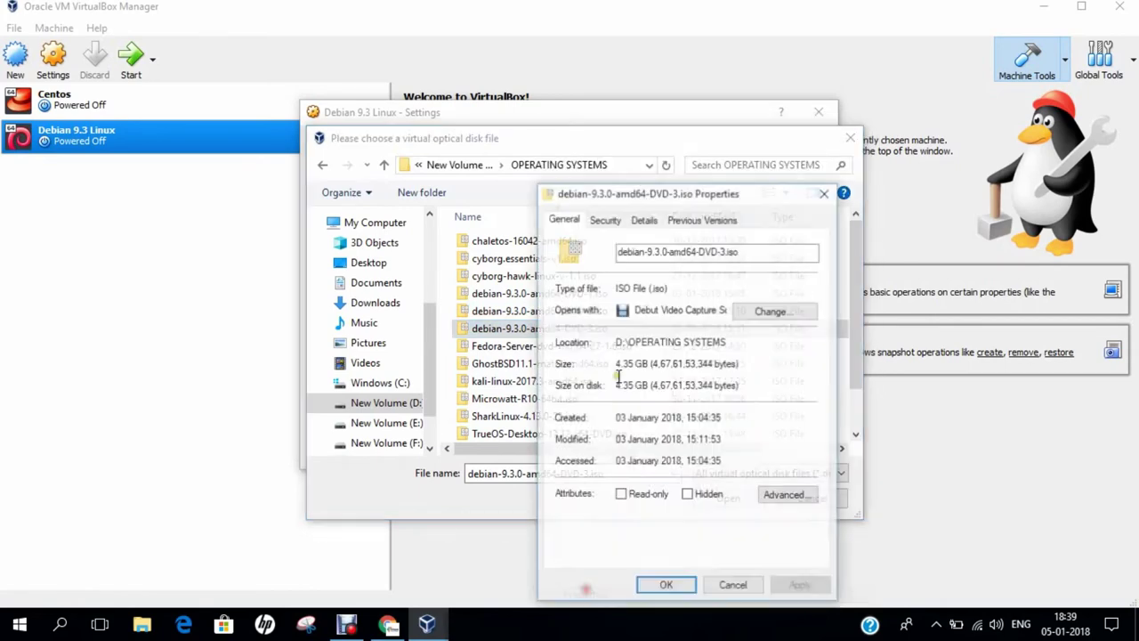
pyautogui.click(665, 587)
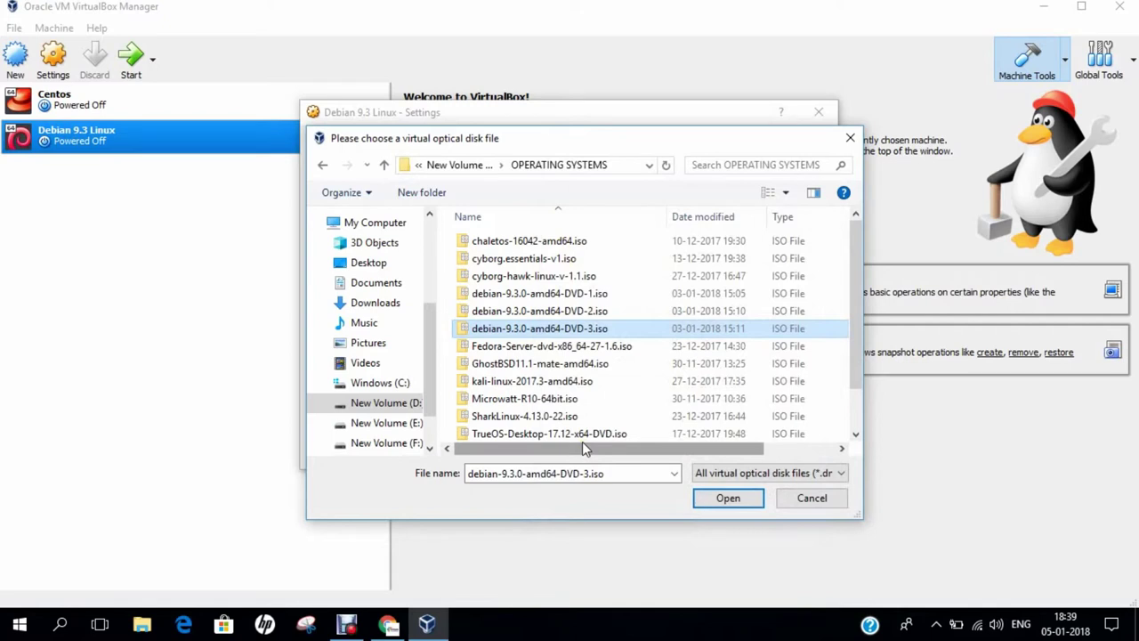
pyautogui.click(589, 294)
pyautogui.click(726, 498)
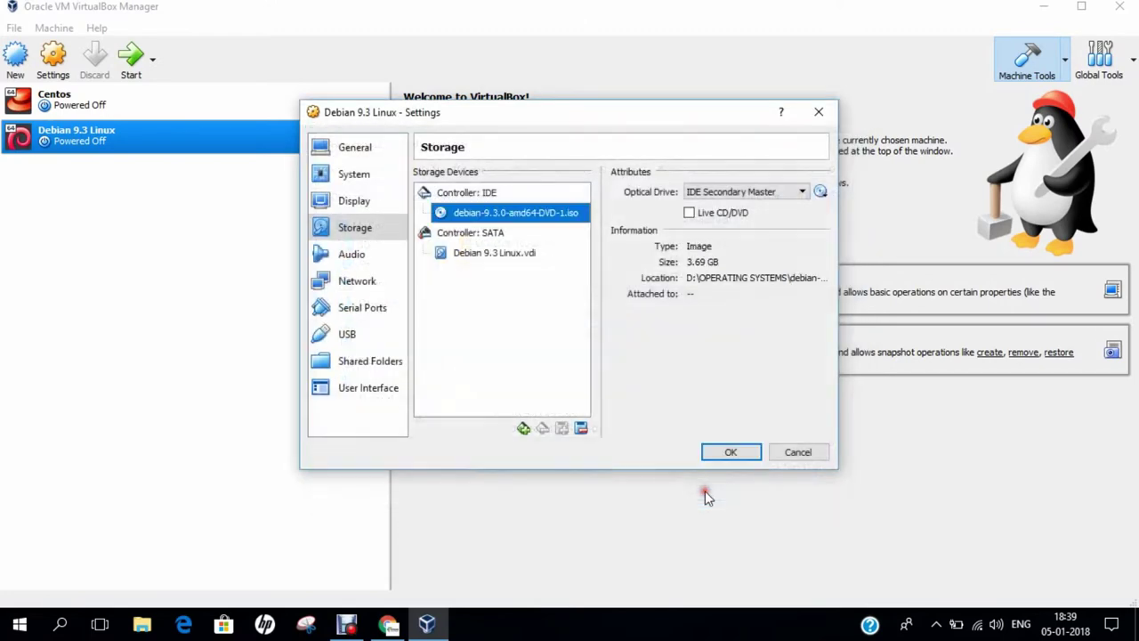
# Step: Save the settings, start the Debian 9.3 Linux VM, and switch it to full-screen mode
pyautogui.click(731, 454)
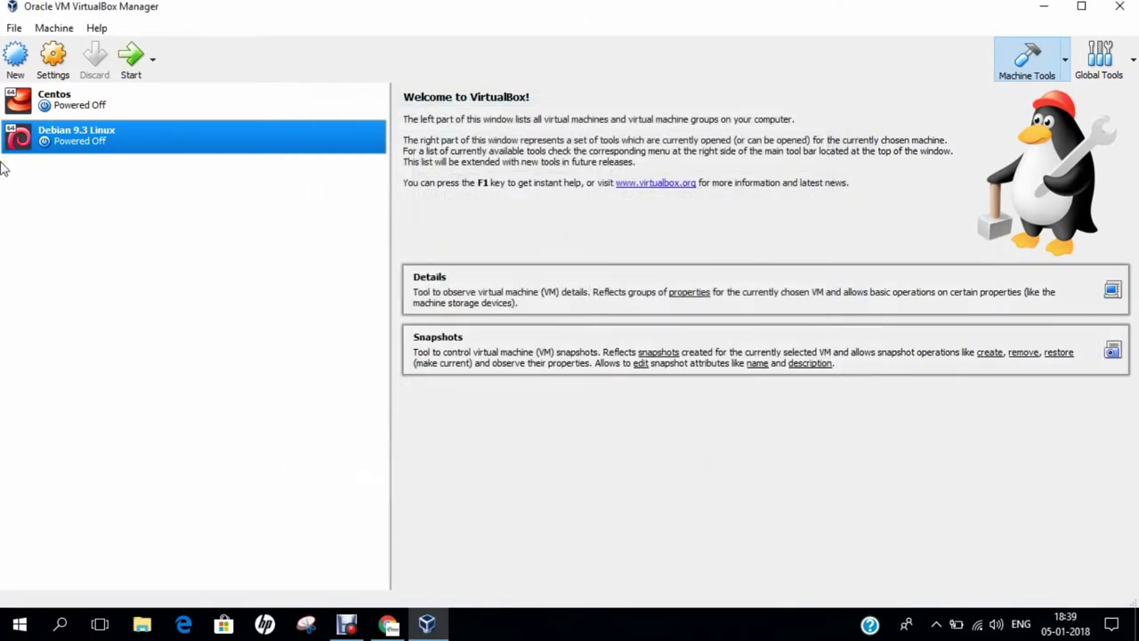
pyautogui.click(129, 62)
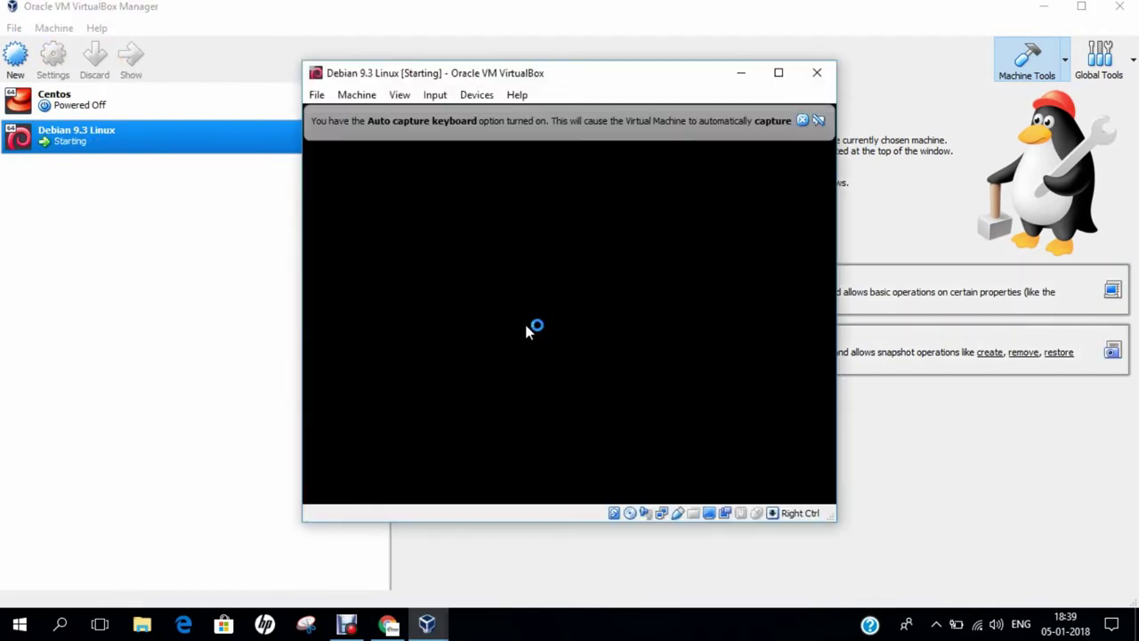
pyautogui.click(802, 121)
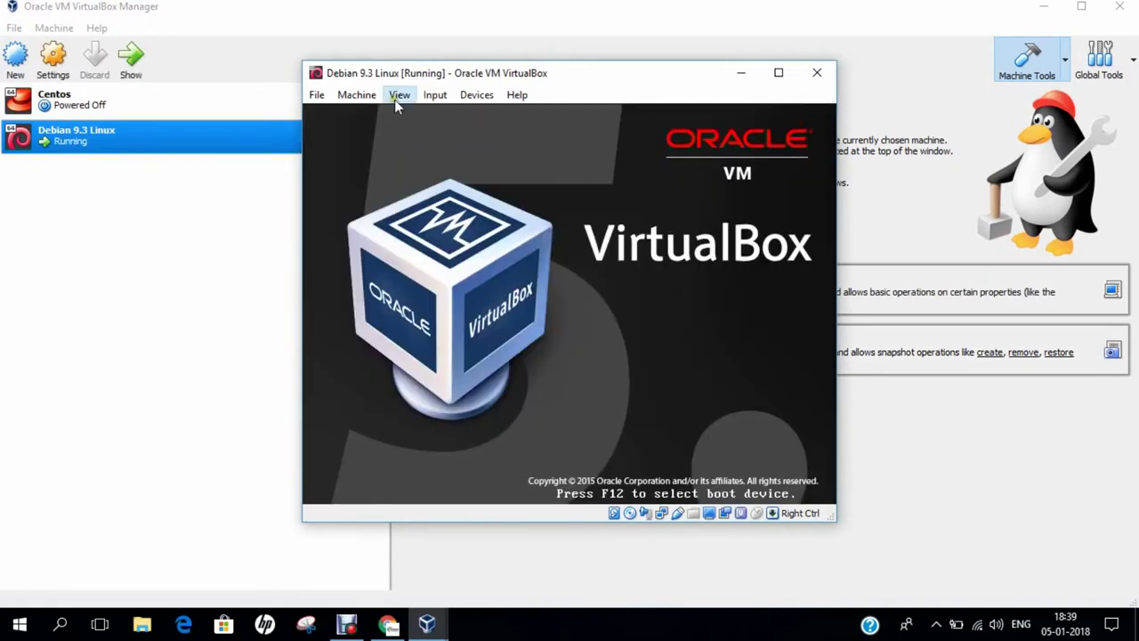
pyautogui.click(398, 96)
pyautogui.click(396, 114)
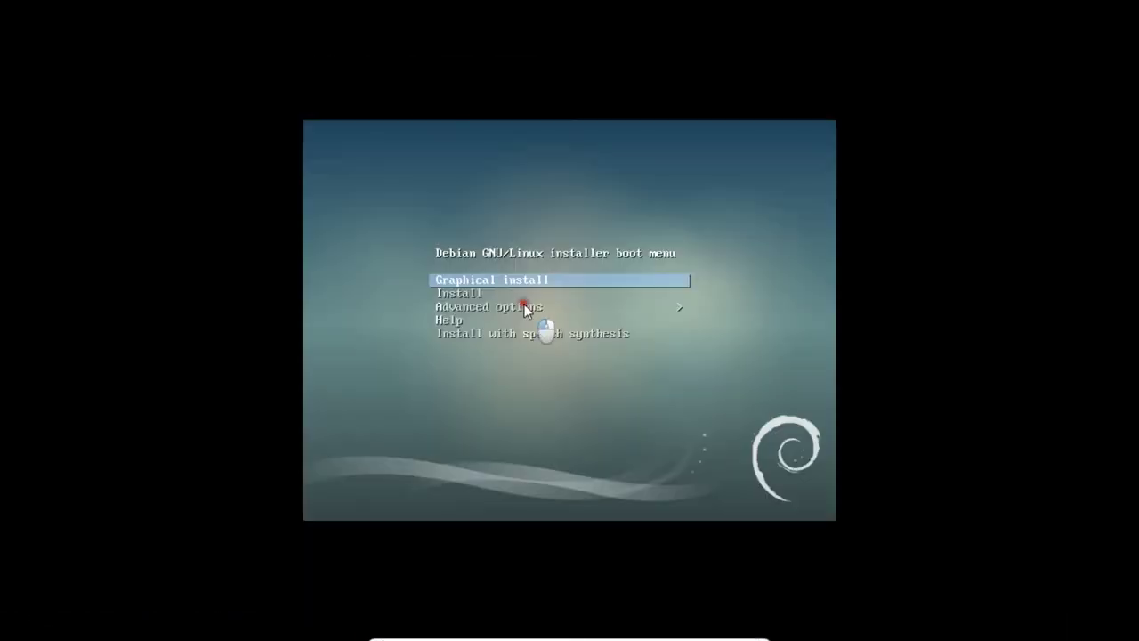
# Step: Browse the Debian boot menu entries and enter the Advanced options submenu
pyautogui.press('Down')
pyautogui.press('Down')
pyautogui.press('Down')
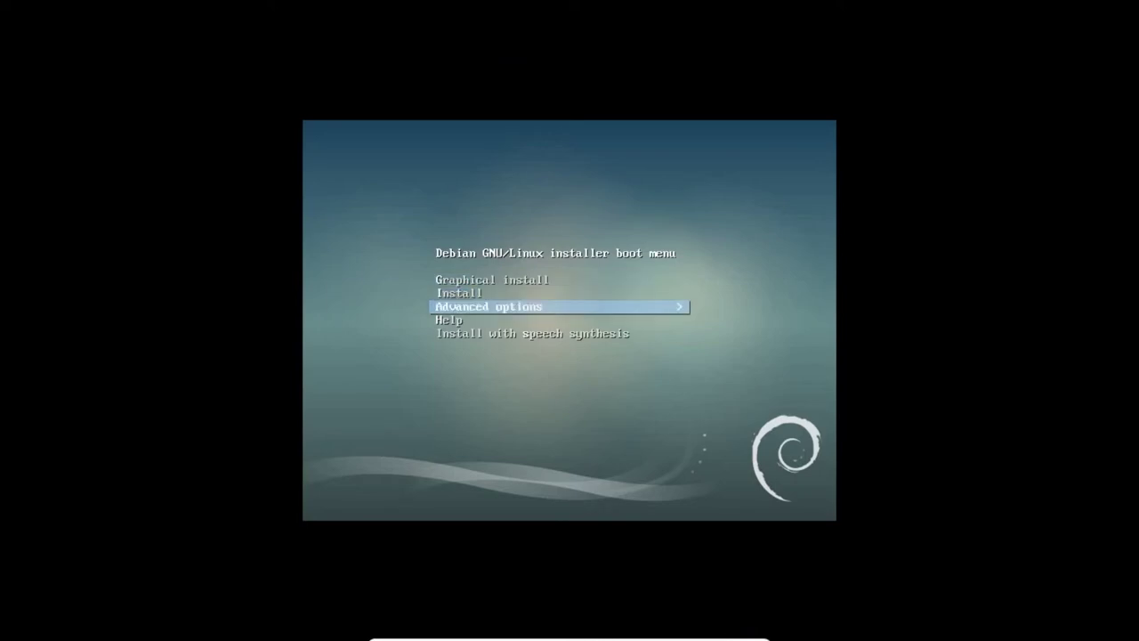
pyautogui.press('Up')
pyautogui.press('Up')
pyautogui.press('Up')
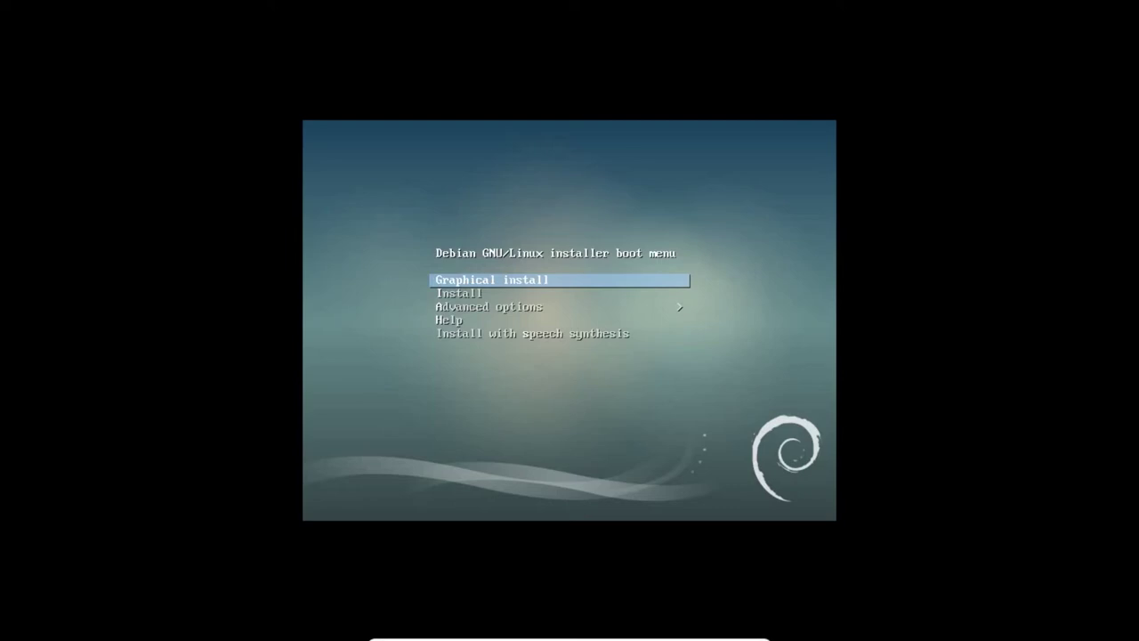
pyautogui.press('Down')
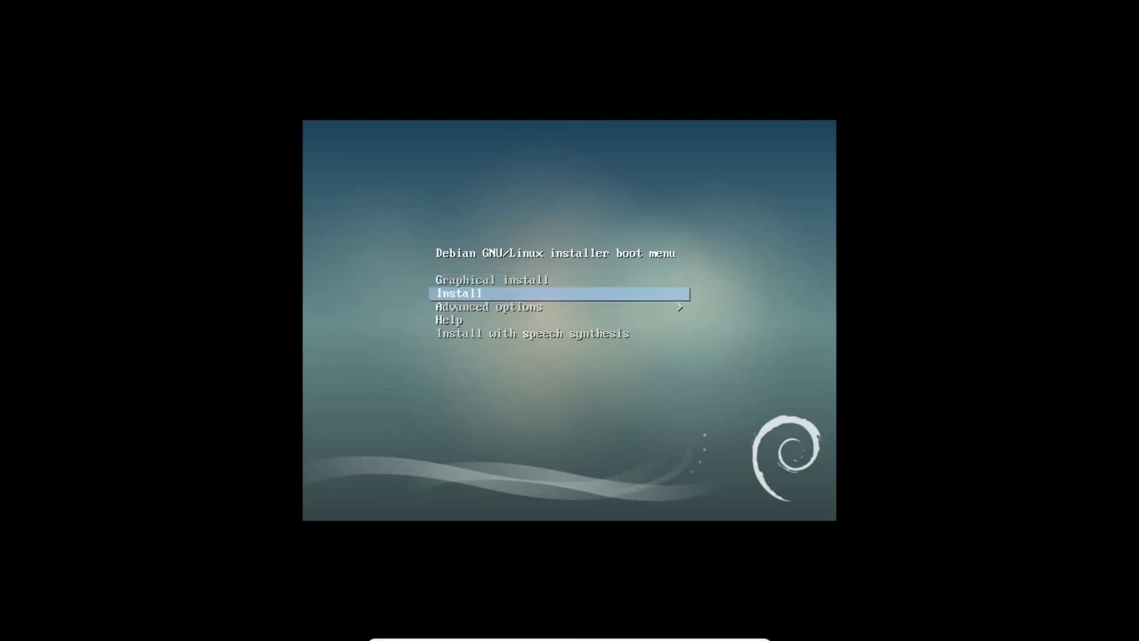
pyautogui.press('Down')
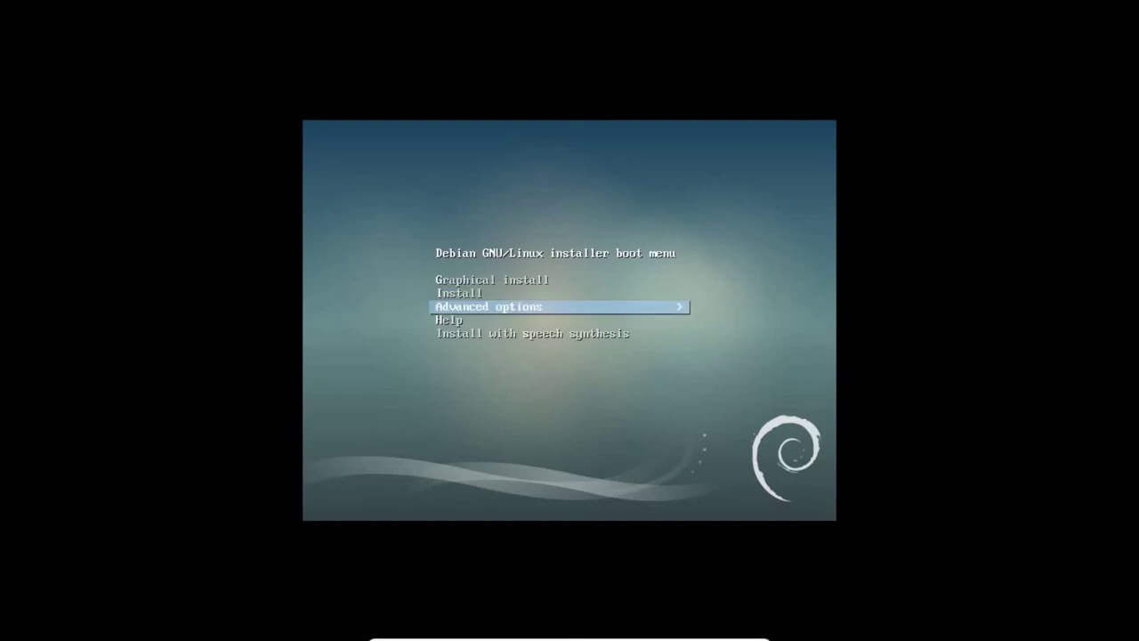
pyautogui.press('Return')
# Step: Look through the advanced options, return to the main menu, and launch Graphical install
pyautogui.press('Down')
pyautogui.press('Down')
pyautogui.press('Down')
pyautogui.press('Down')
pyautogui.press('Down')
pyautogui.press('Down')
pyautogui.press('Down')
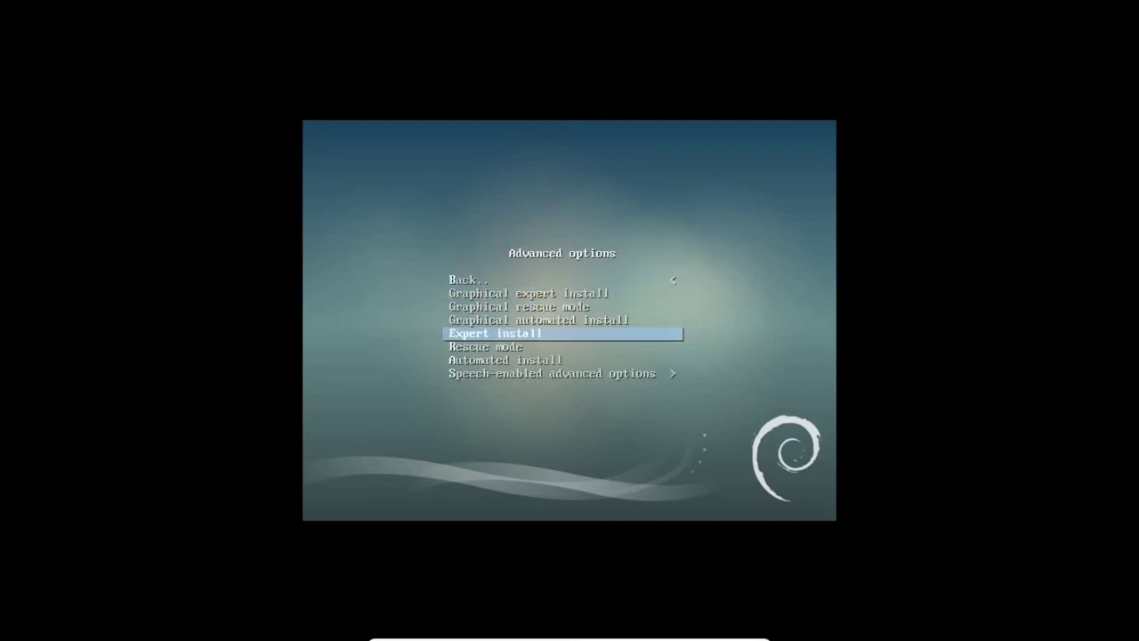
pyautogui.press('Up')
pyautogui.press('Up')
pyautogui.press('Up')
pyautogui.press('Up')
pyautogui.press('Up')
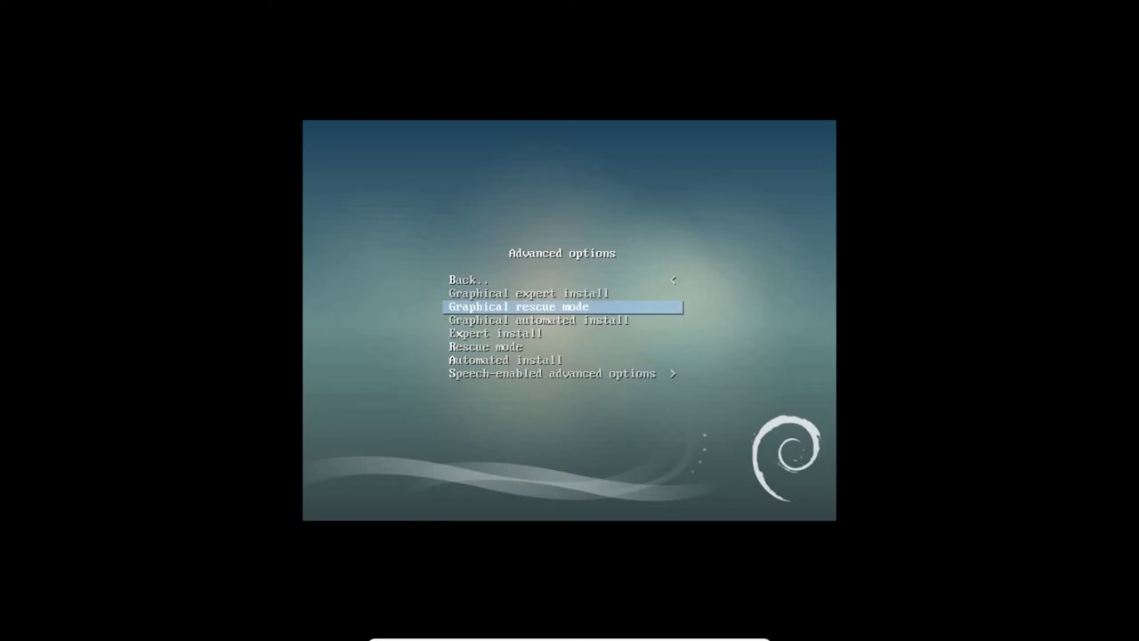
pyautogui.press('Up')
pyautogui.press('Up')
pyautogui.press('Down')
pyautogui.press('Down')
pyautogui.press('Down')
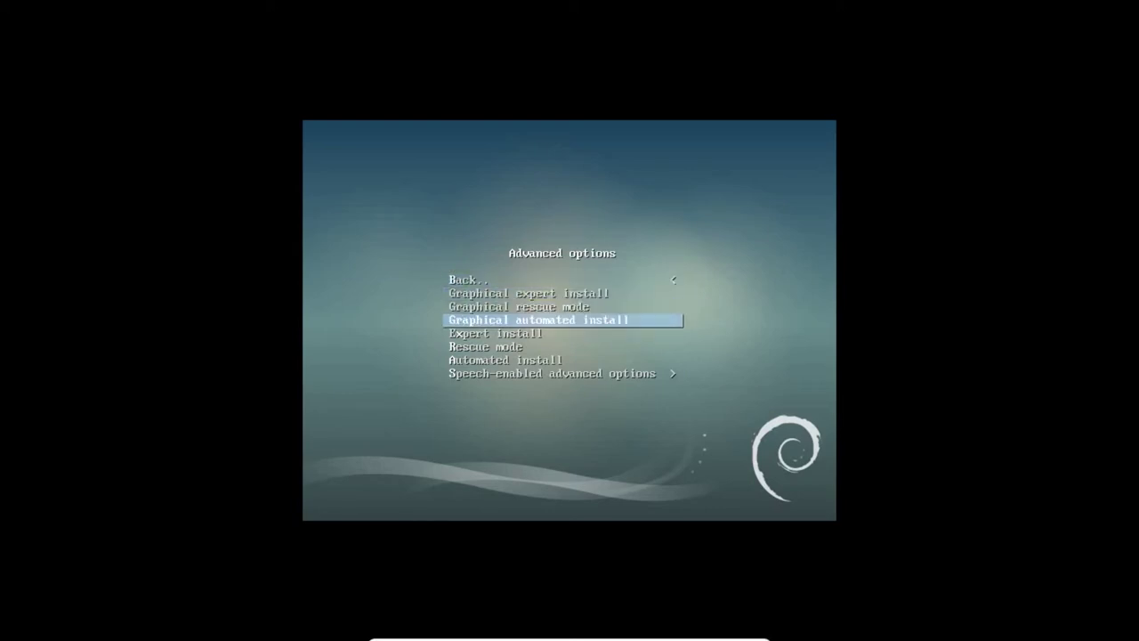
pyautogui.press('Up')
pyautogui.press('Up')
pyautogui.press('Up')
pyautogui.press('Return')
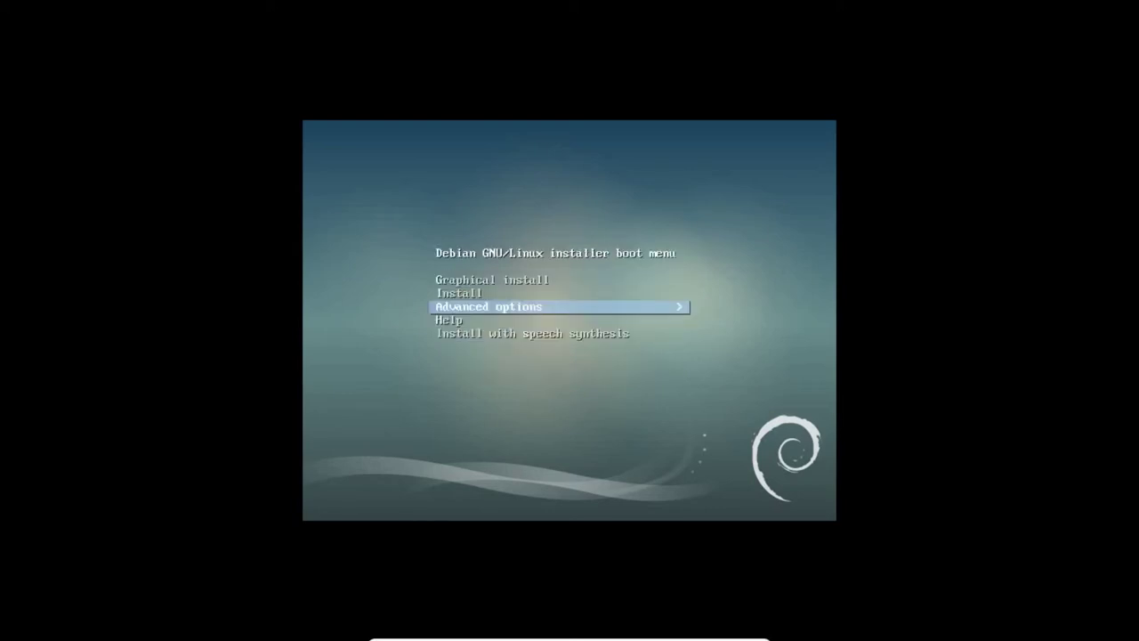
pyautogui.press('Down')
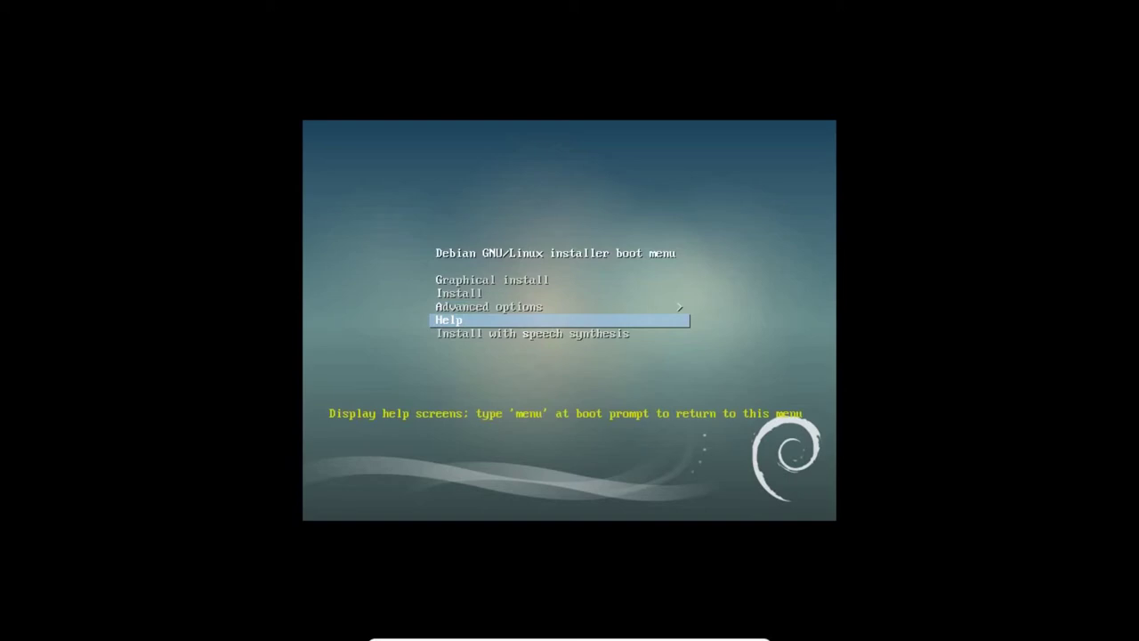
pyautogui.press('Down')
pyautogui.press('Up')
pyautogui.press('Up')
pyautogui.press('Up')
pyautogui.press('Up')
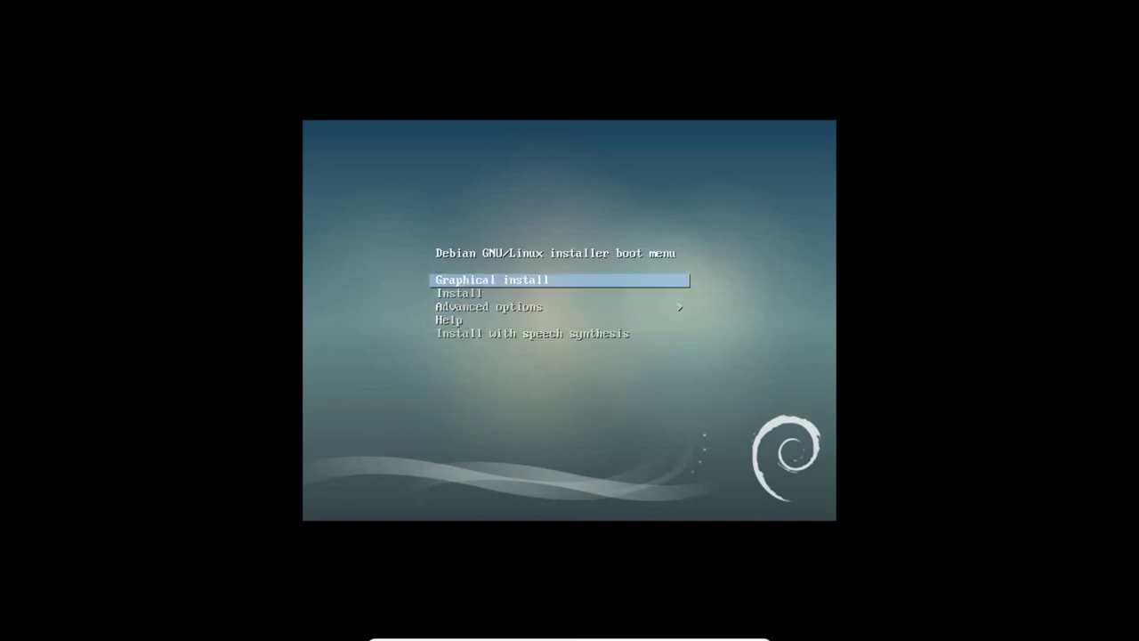
pyautogui.press('Return')
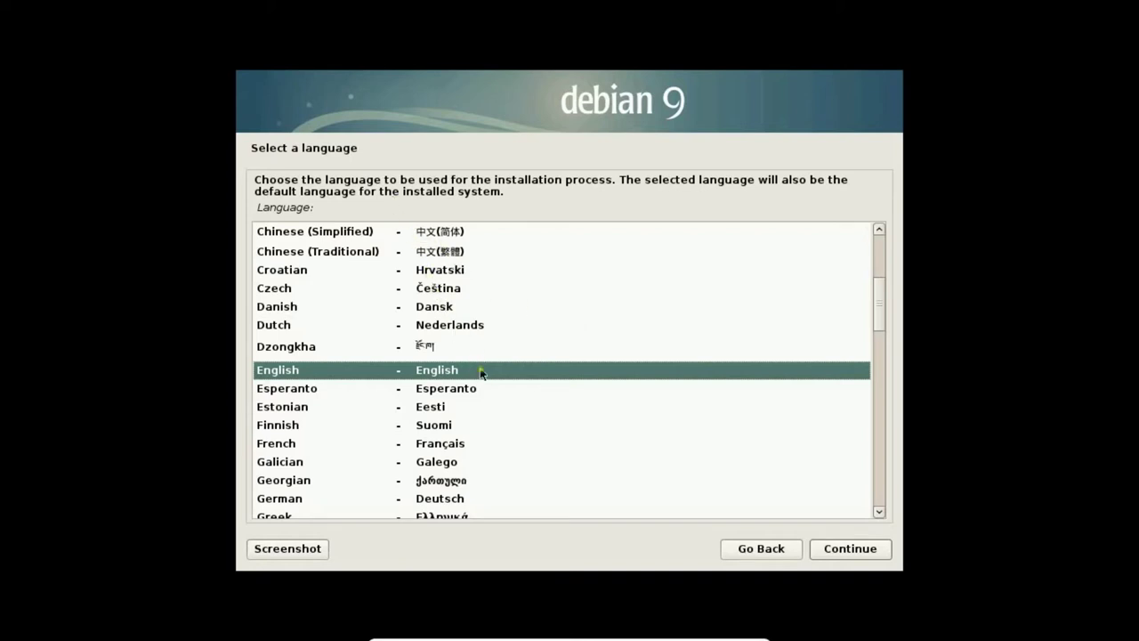
# Step: Choose English as the installer language and pick other, then Asia, for location
pyautogui.click(850, 549)
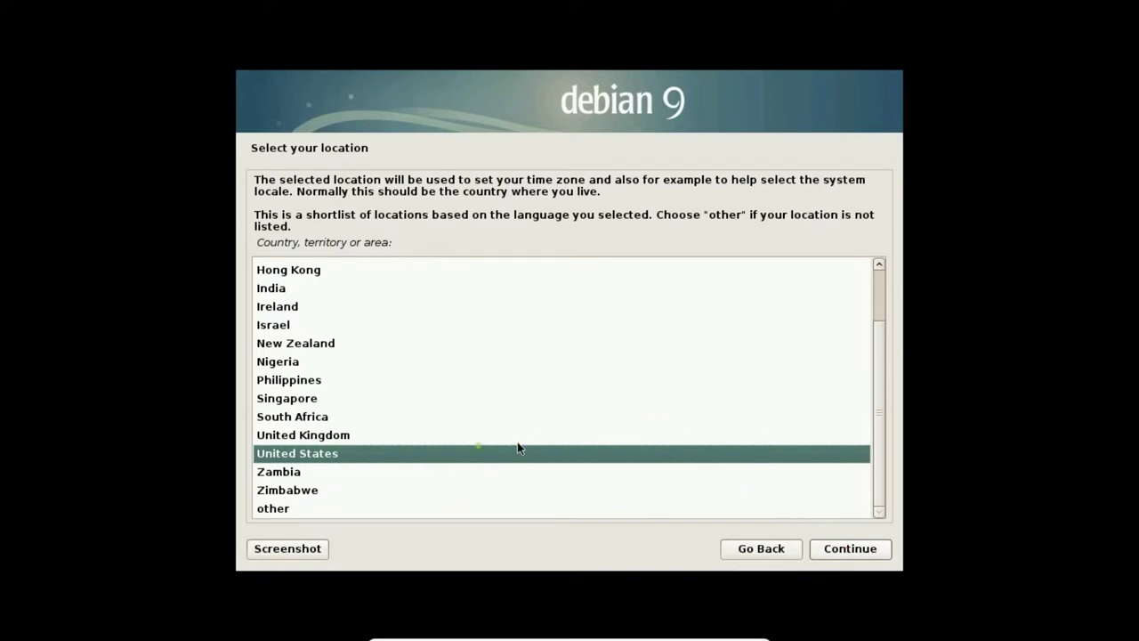
pyautogui.click(289, 508)
pyautogui.click(849, 551)
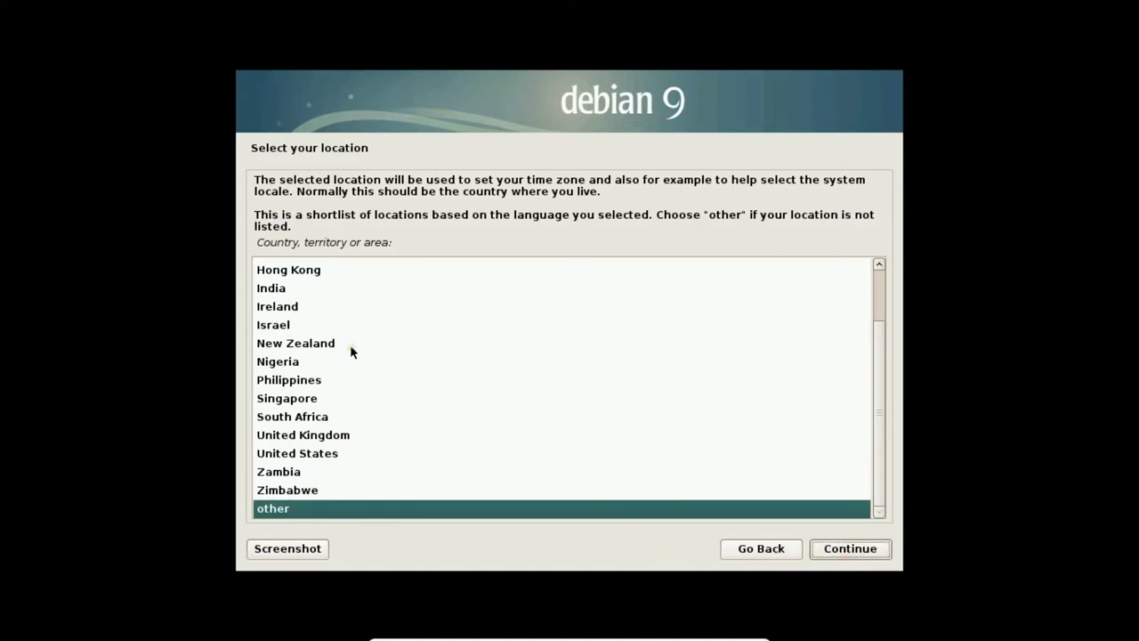
pyautogui.click(824, 548)
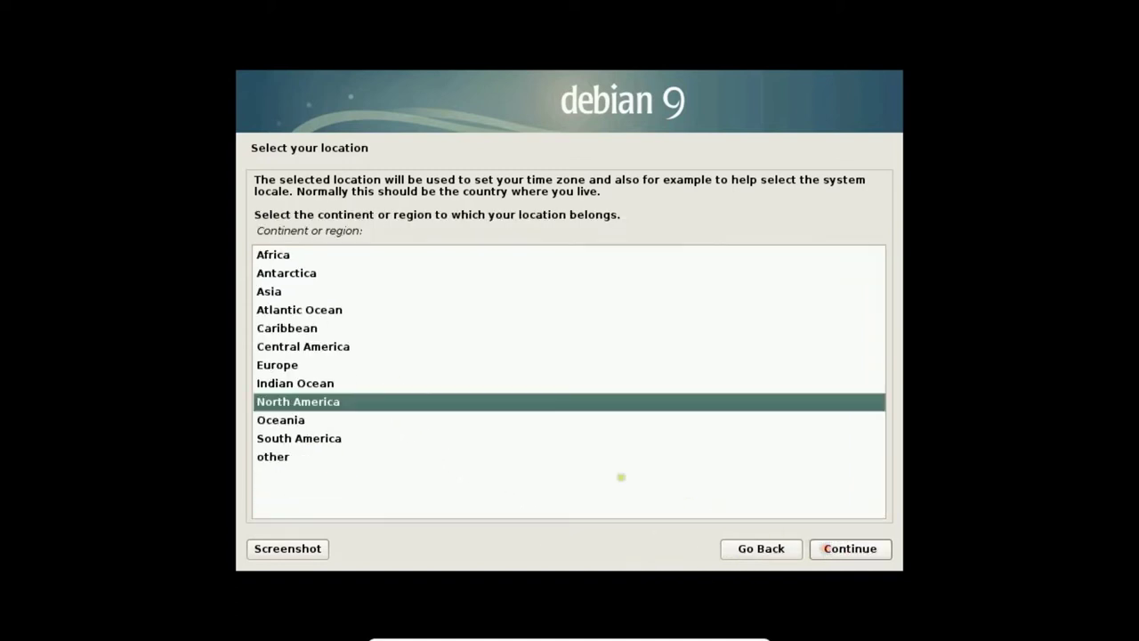
pyautogui.click(274, 293)
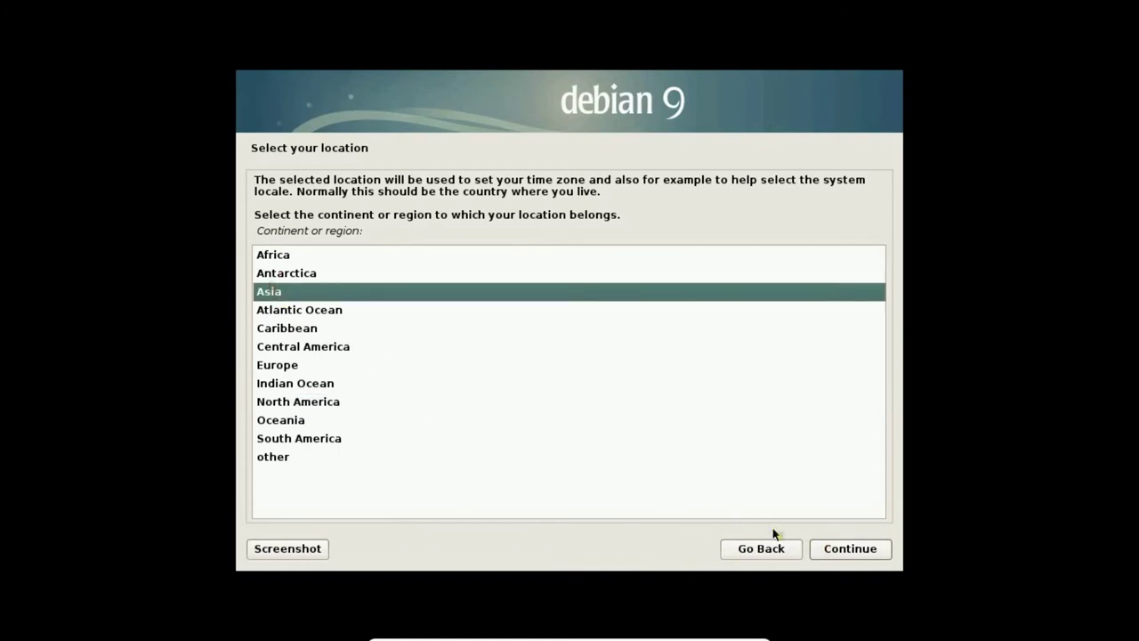
pyautogui.click(820, 548)
# Step: Select Viet Nam, then accept the United States locale and American English keymap
pyautogui.scroll(-10, 455, 481)
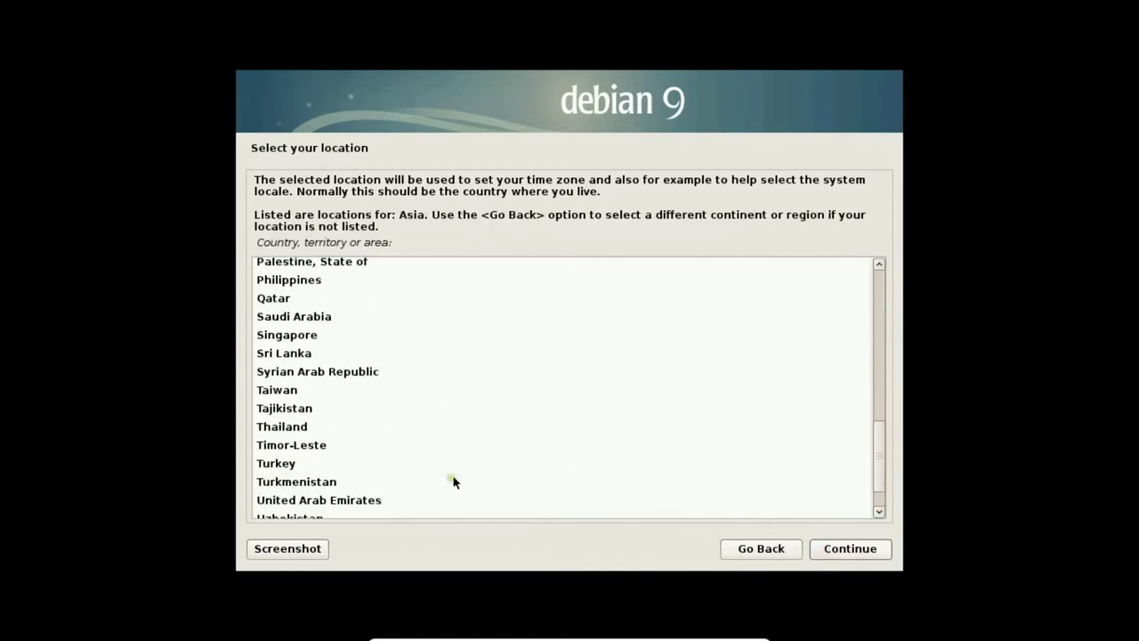
pyautogui.scroll(-2, 453, 476)
pyautogui.click(296, 492)
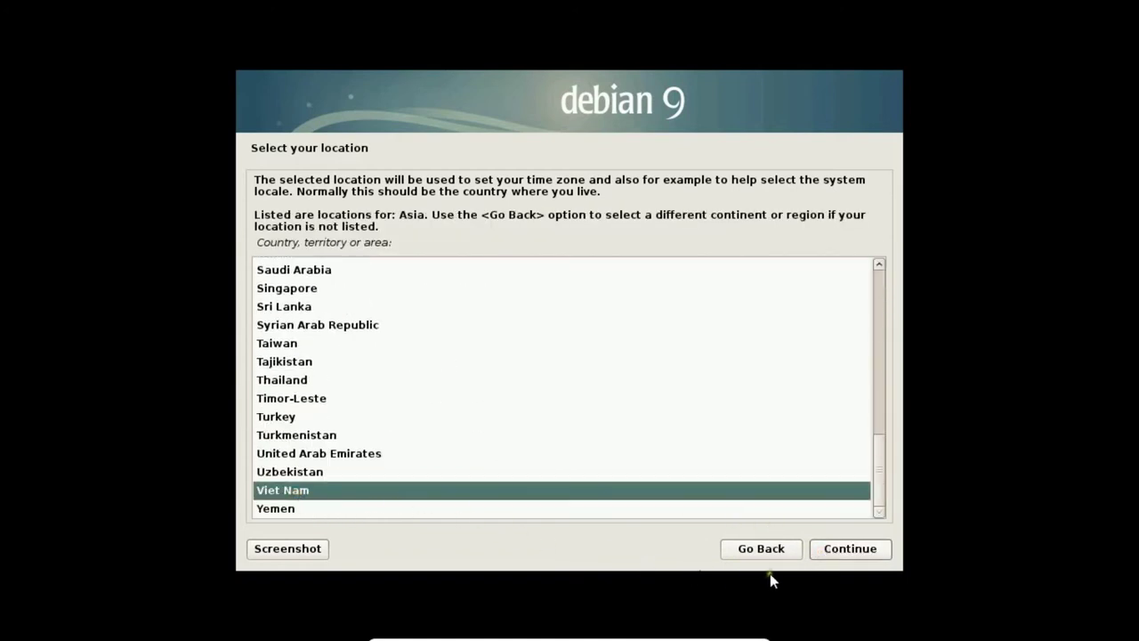
pyautogui.click(834, 551)
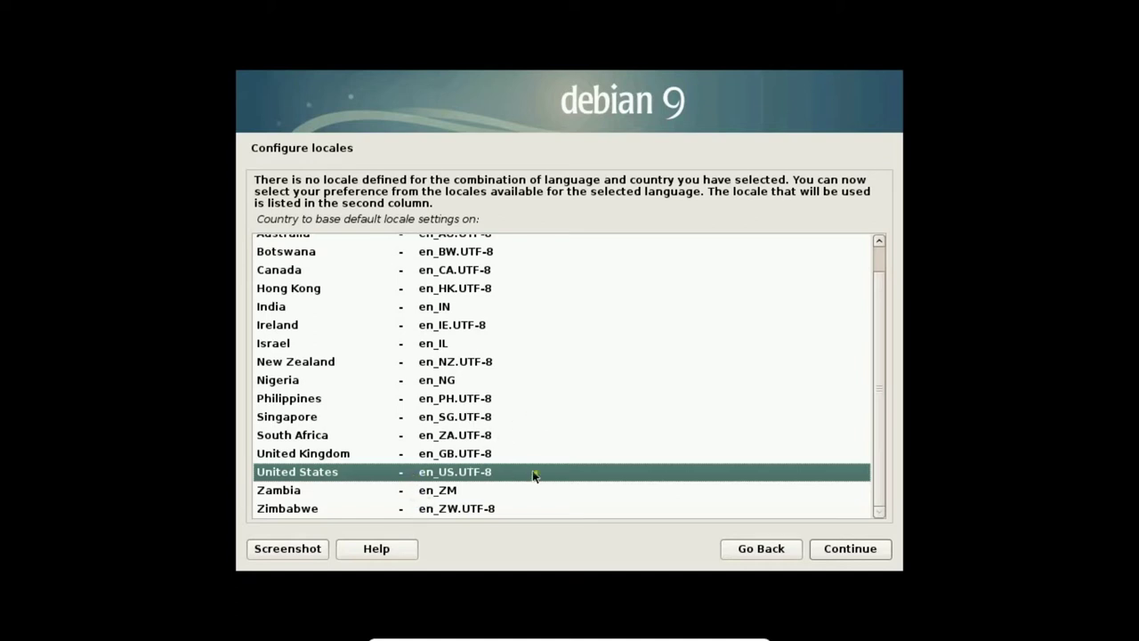
pyautogui.click(837, 551)
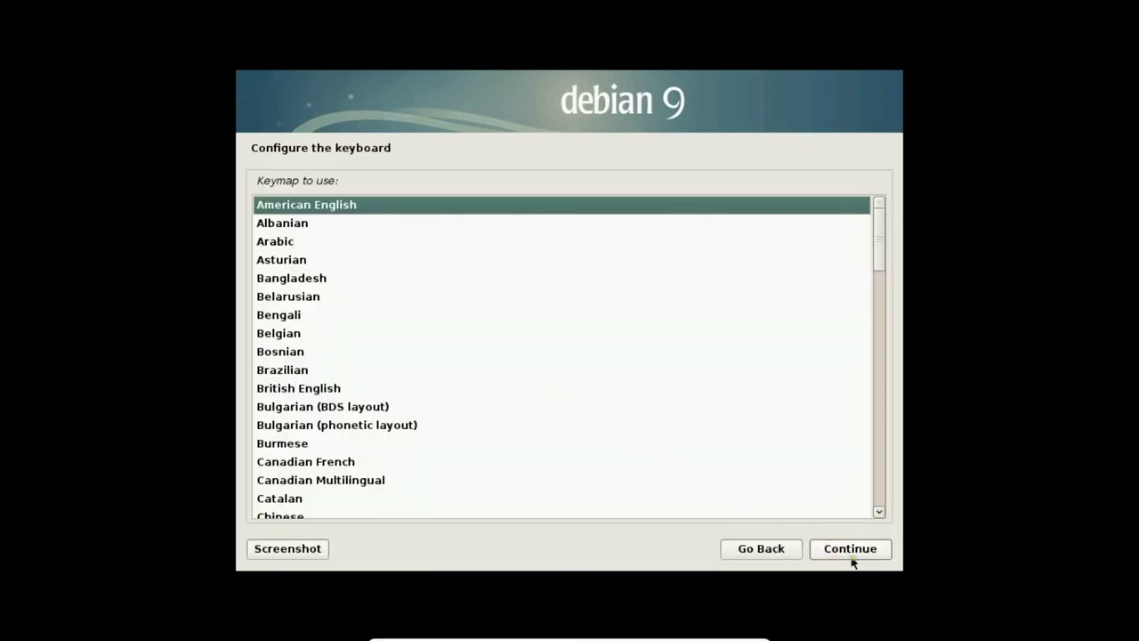
pyautogui.click(860, 552)
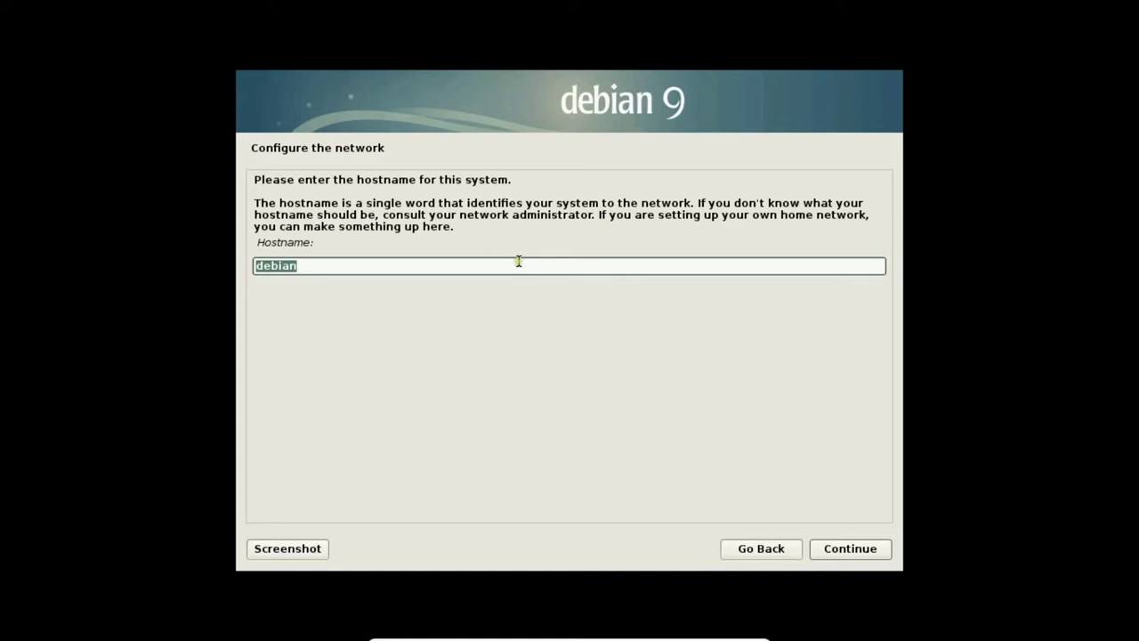
# Step: Extend the suggested hostname to debian2018 and skip the domain name
pyautogui.click(519, 264)
pyautogui.write('2018')
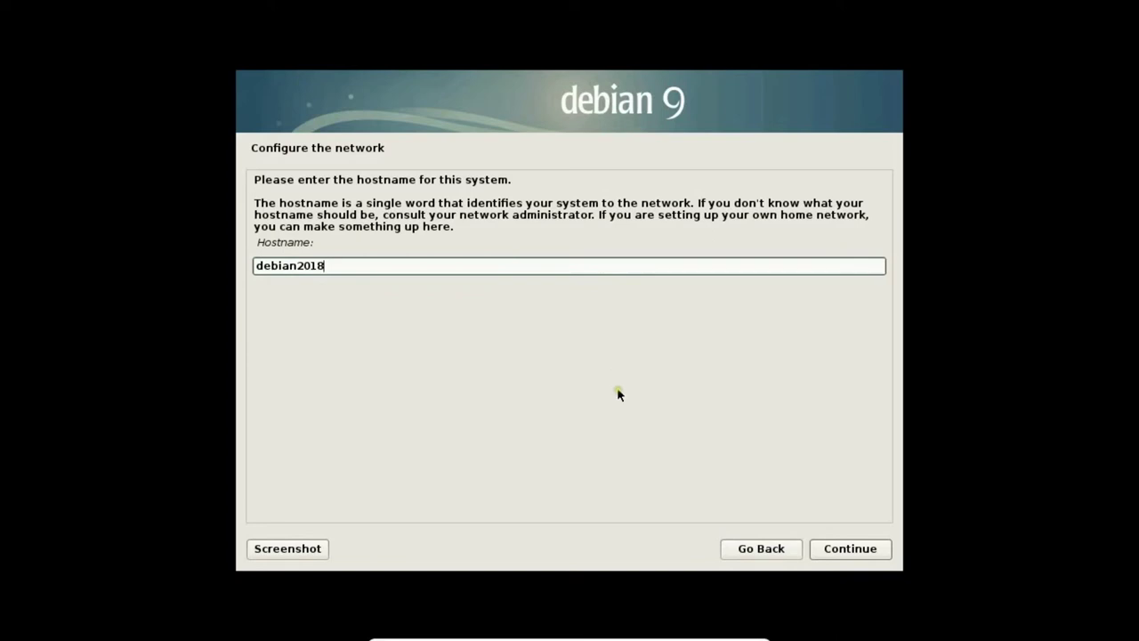
pyautogui.click(831, 553)
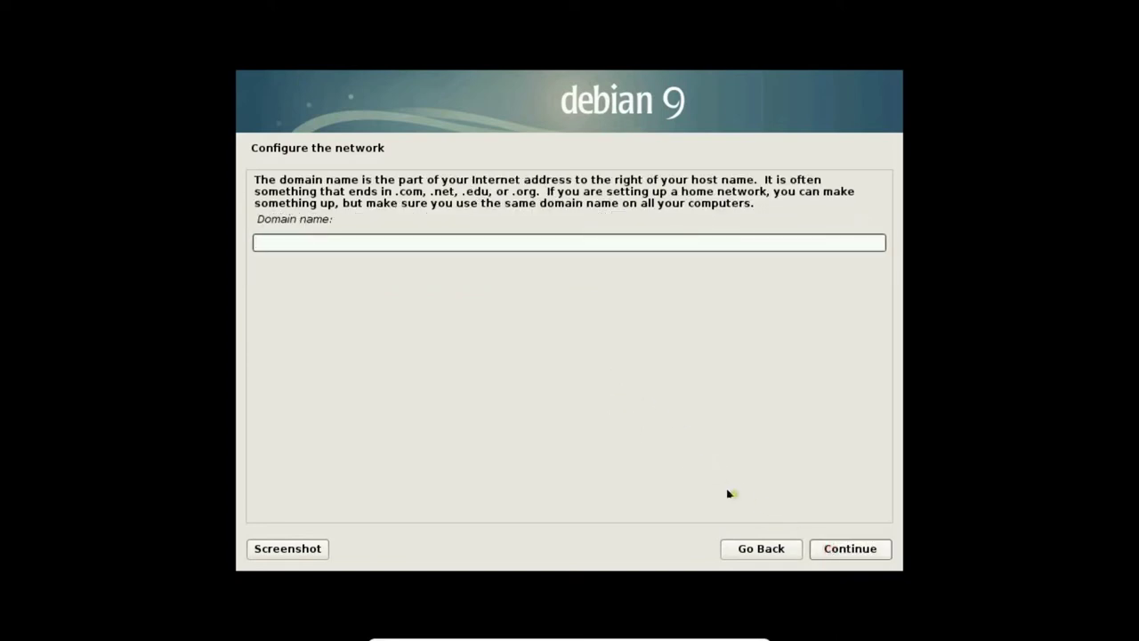
pyautogui.click(837, 551)
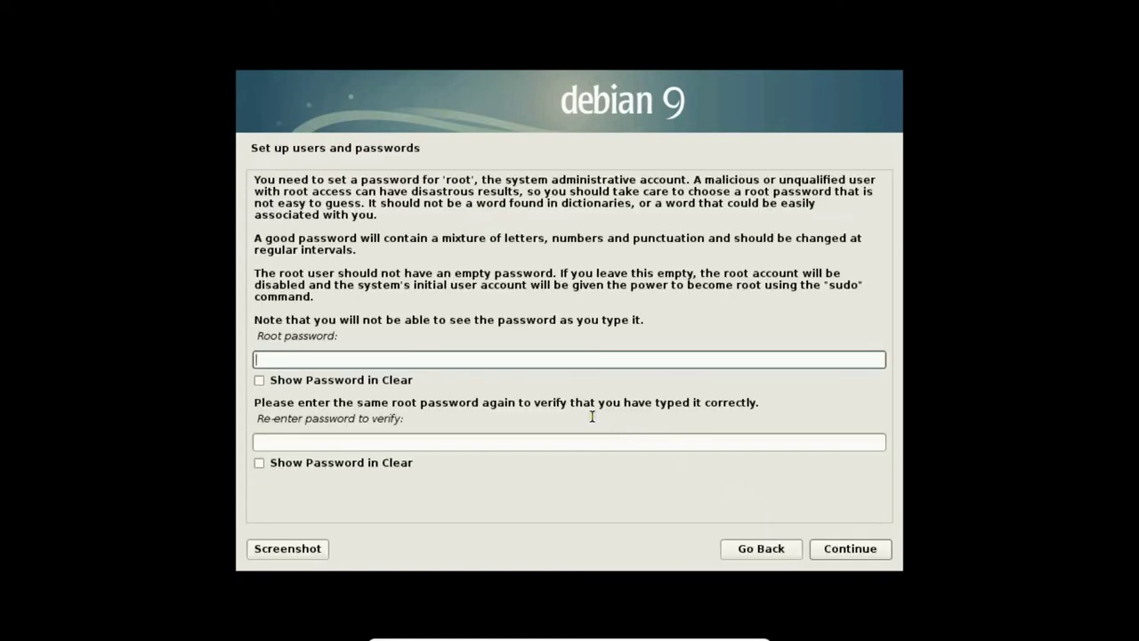
# Step: Enter and confirm the root password
pyautogui.press('Tab')
pyautogui.press('Tab')
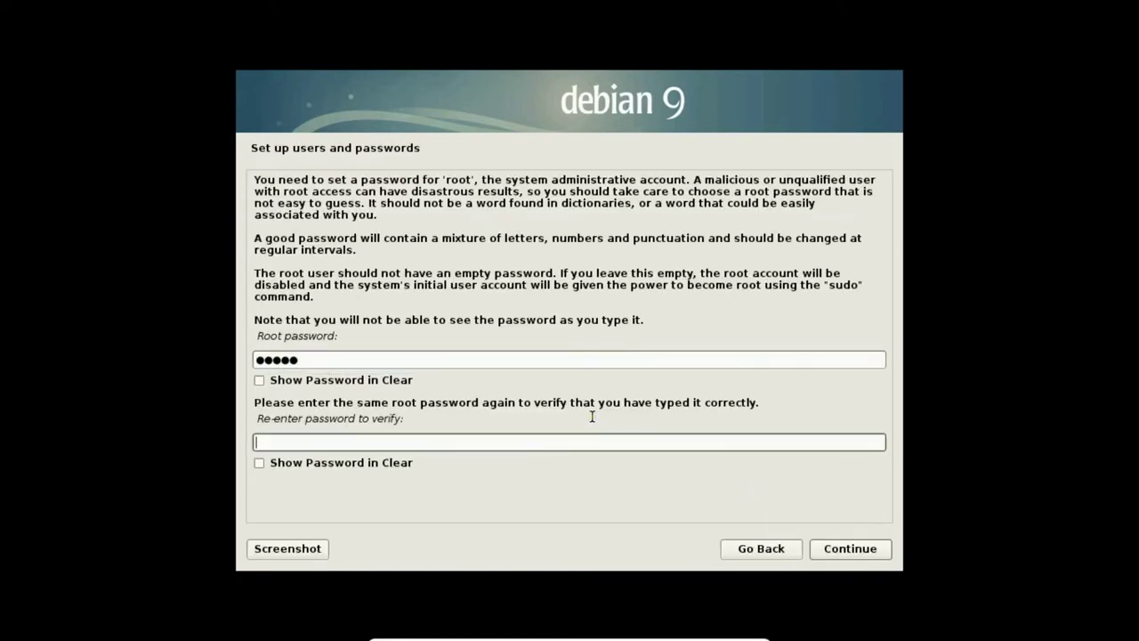
pyautogui.click(836, 551)
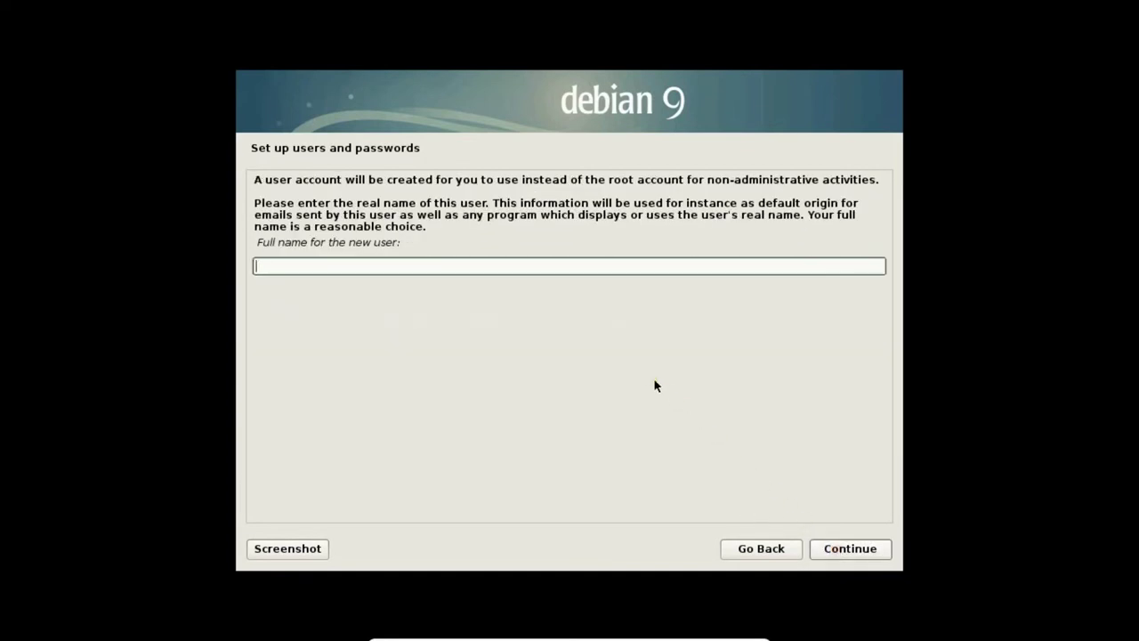
# Step: Create the regular user with its full name, username, and a confirmed password
pyautogui.write('Anand Nayyar')
pyautogui.click(830, 544)
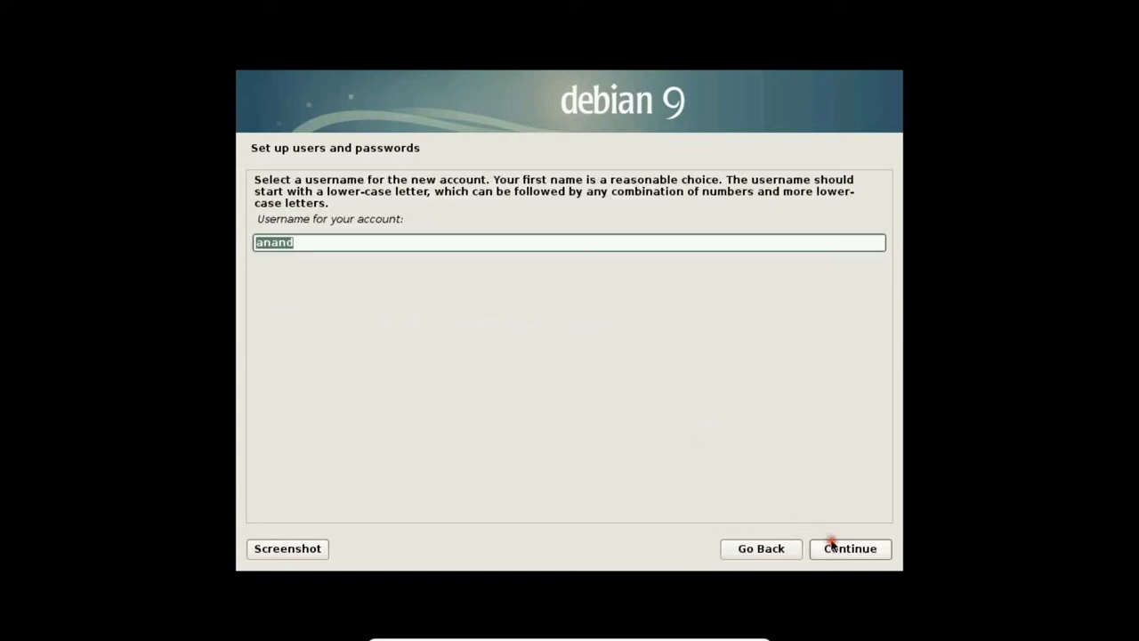
pyautogui.write('anand')
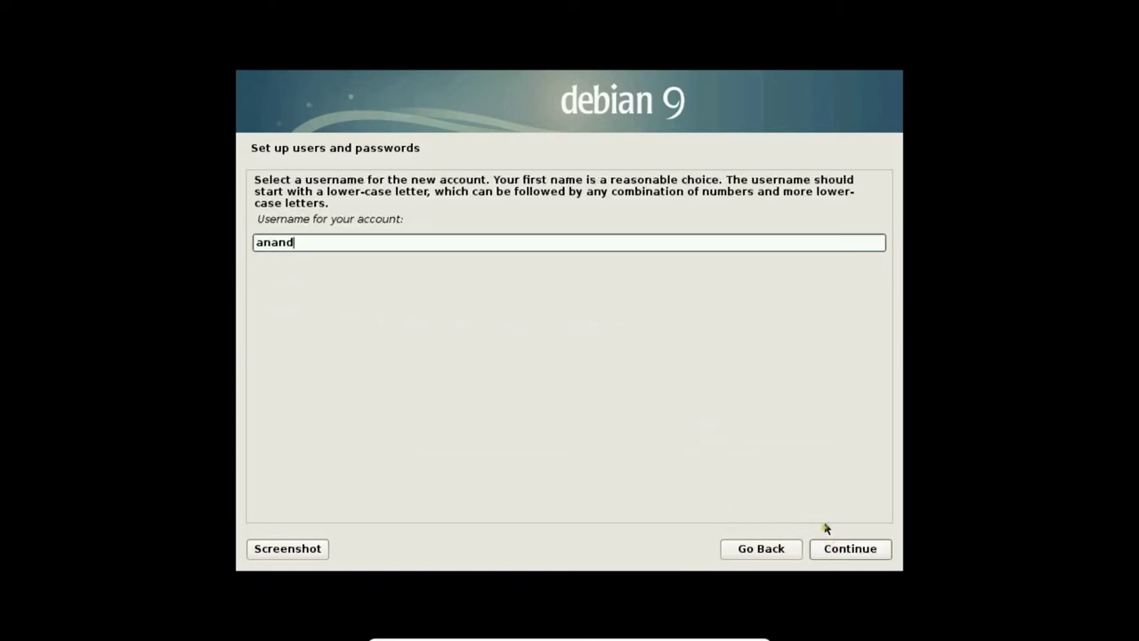
pyautogui.click(836, 550)
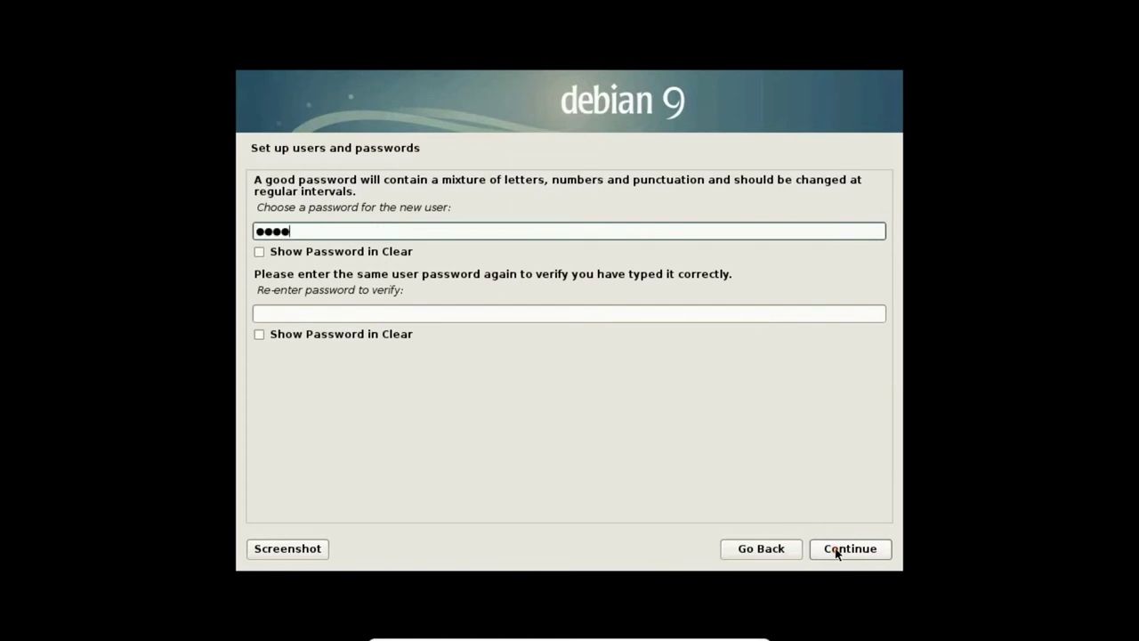
pyautogui.press('Tab')
pyautogui.press('Tab')
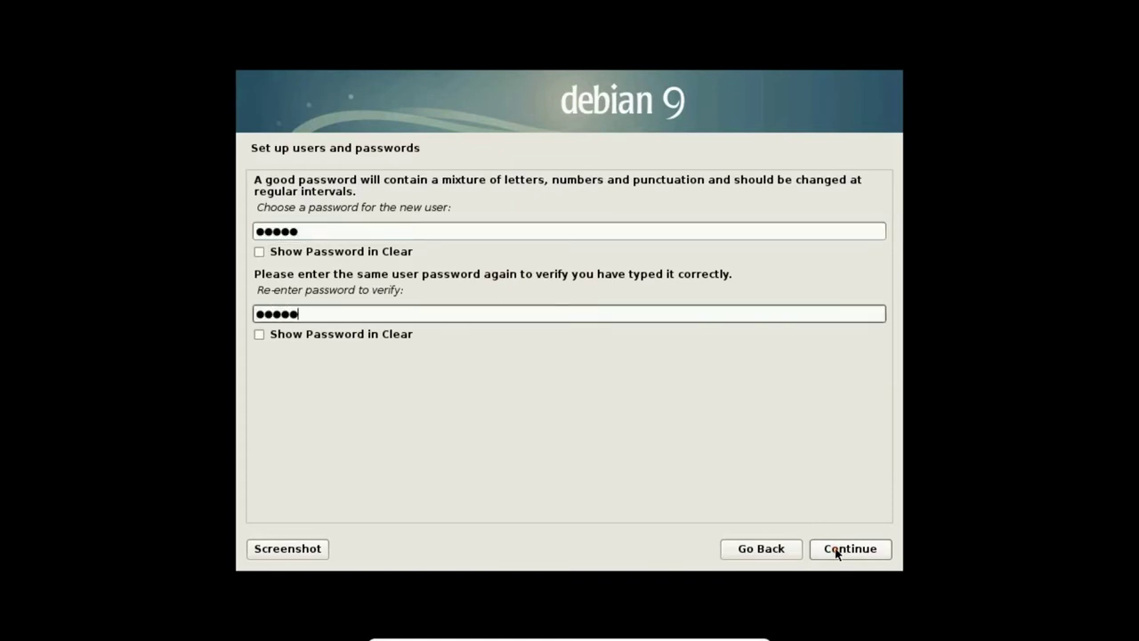
pyautogui.click(837, 550)
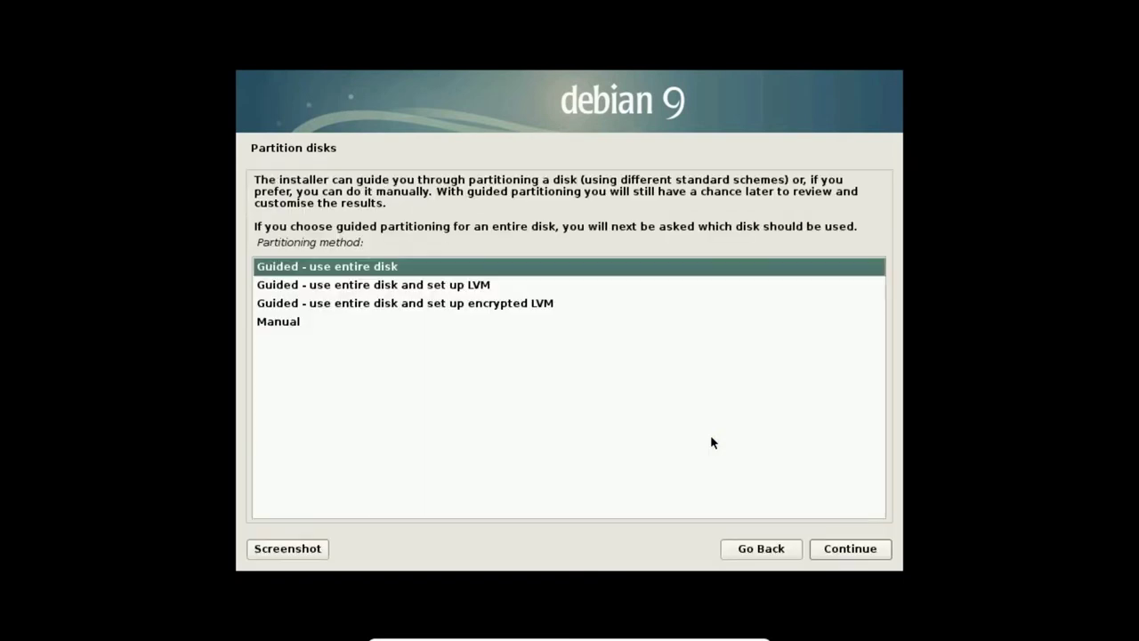
# Step: Choose 'Guided - use entire disk and set up LVM' as the partitioning method
pyautogui.click(438, 288)
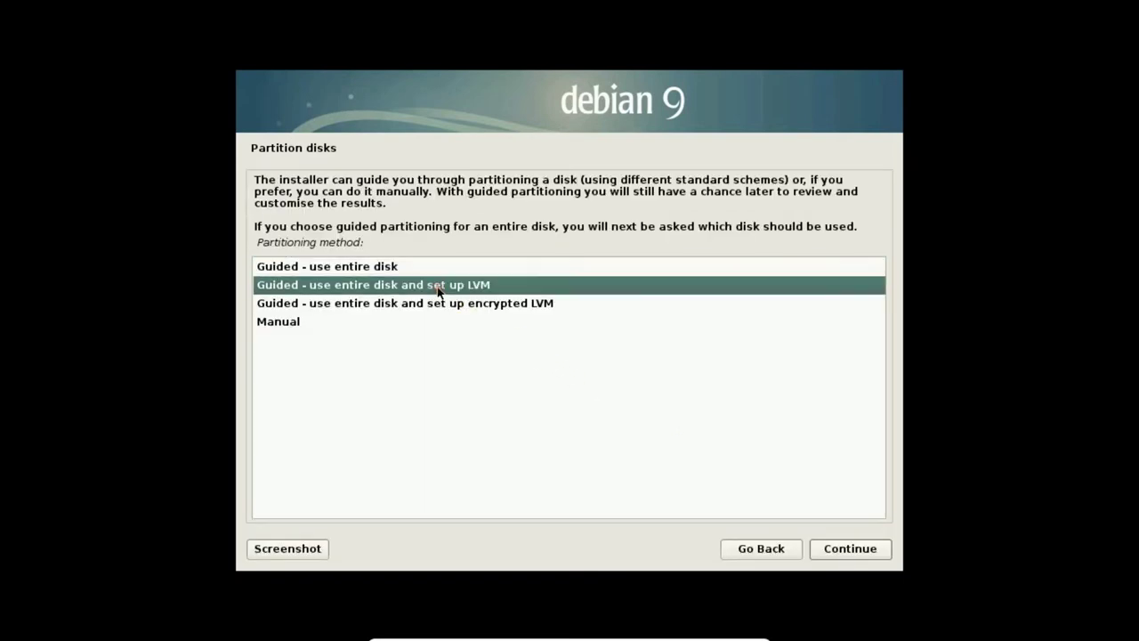
pyautogui.click(438, 305)
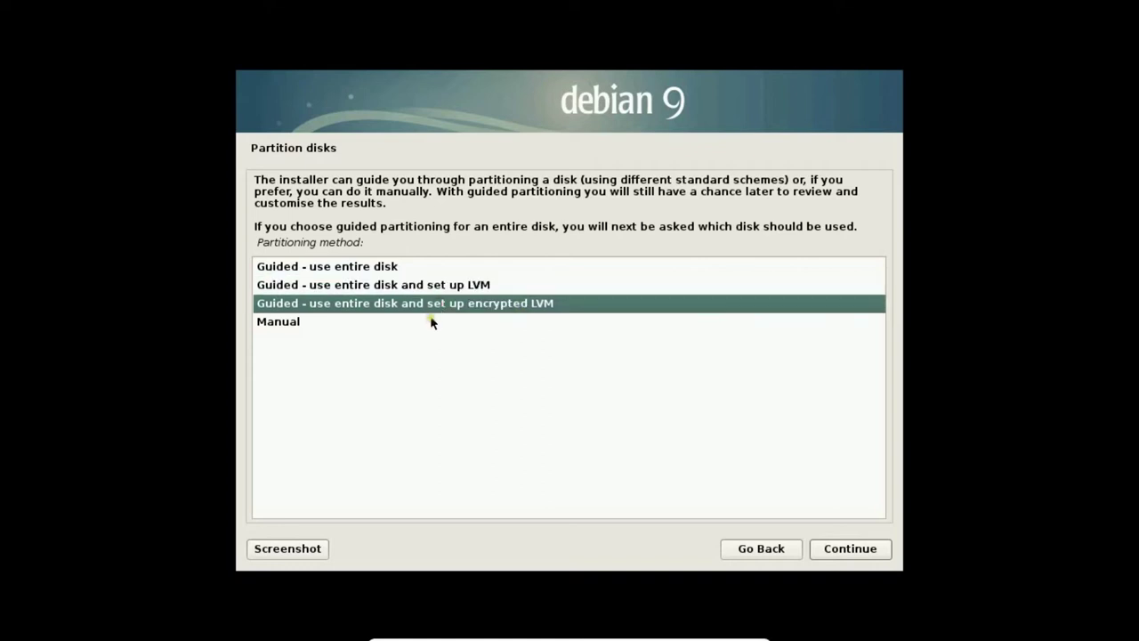
pyautogui.click(433, 321)
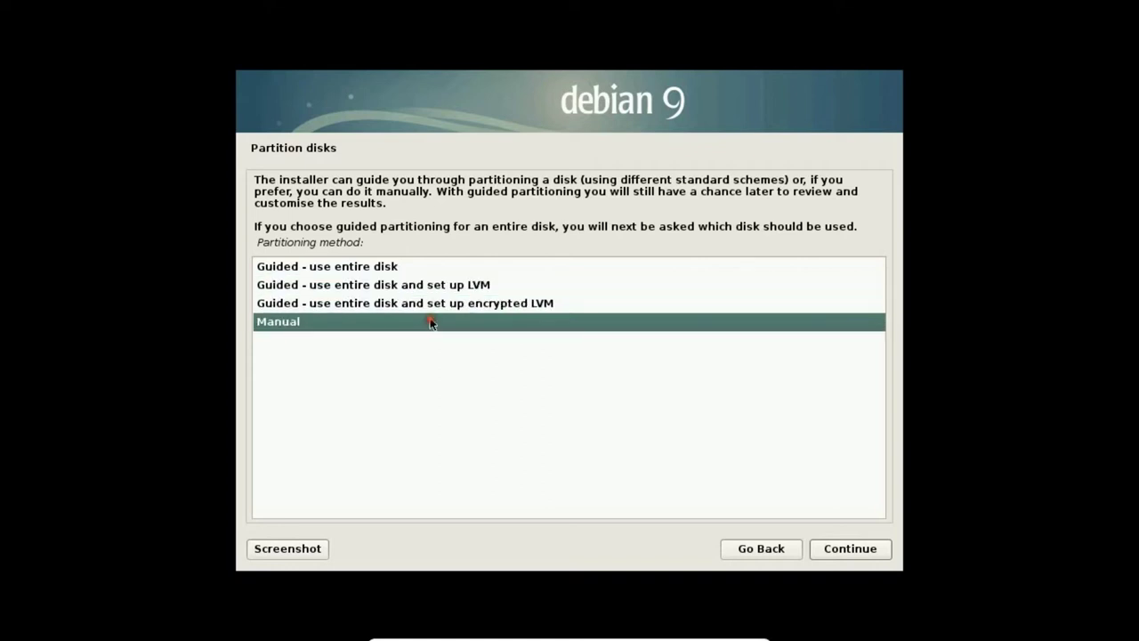
pyautogui.click(424, 269)
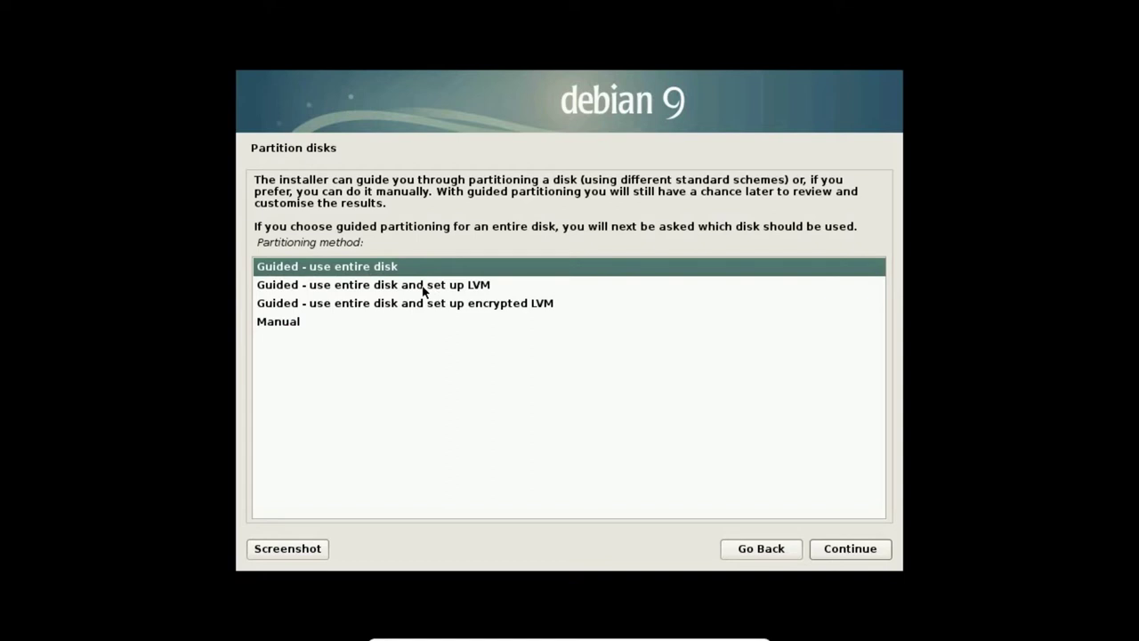
pyautogui.click(424, 287)
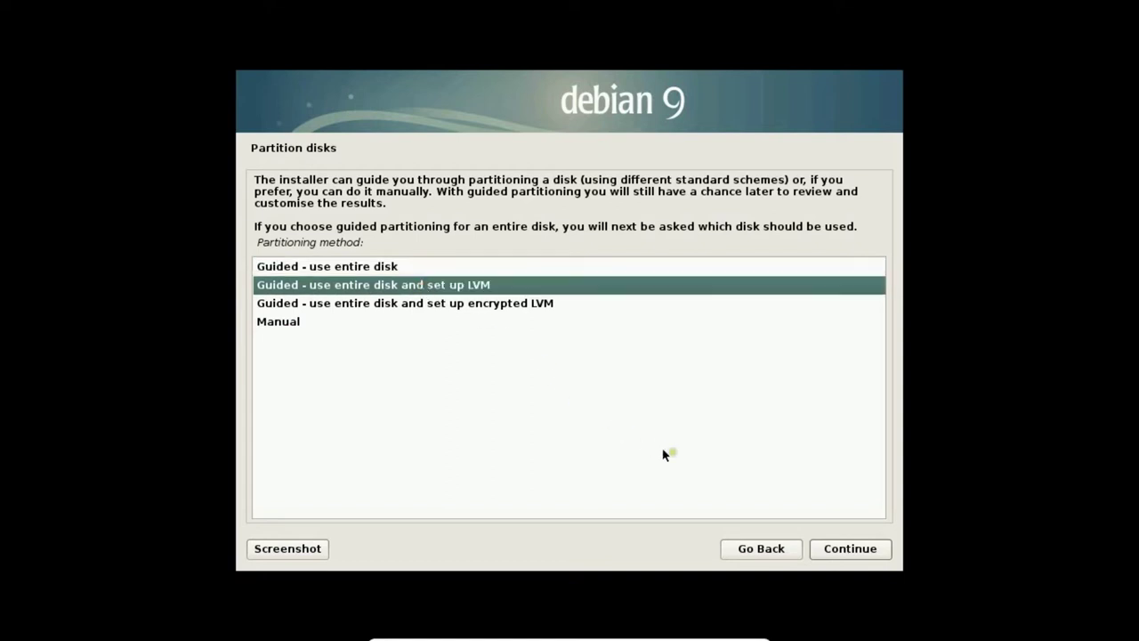
pyautogui.click(841, 548)
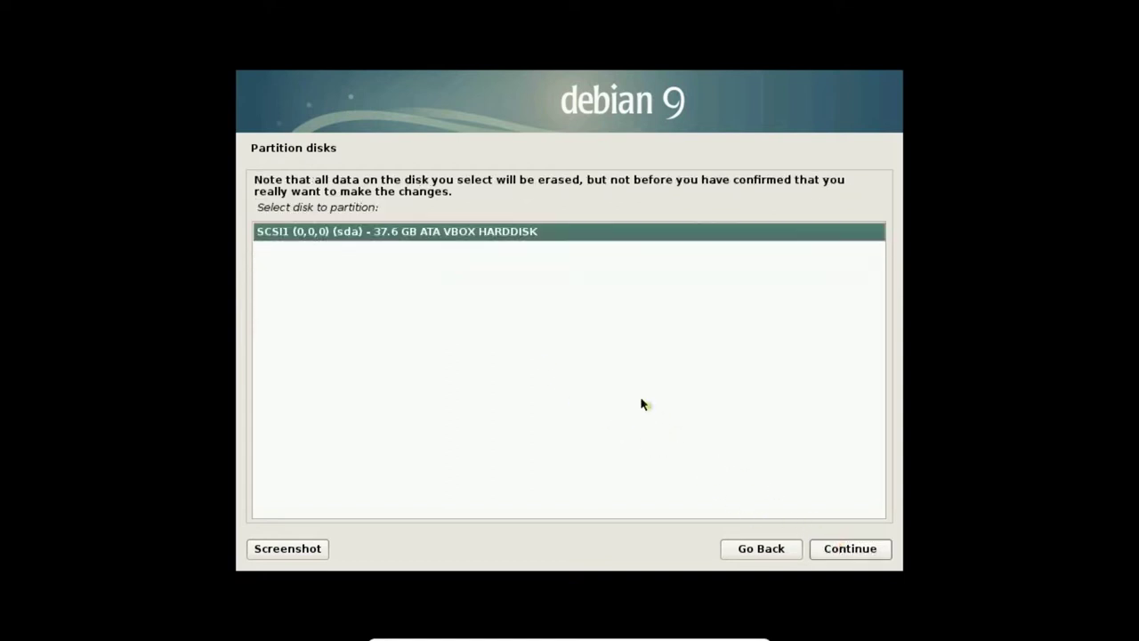
# Step: Use the VBOX HARDDISK with all files in one partition and commit the LVM layout
pyautogui.click(831, 550)
pyautogui.click(831, 549)
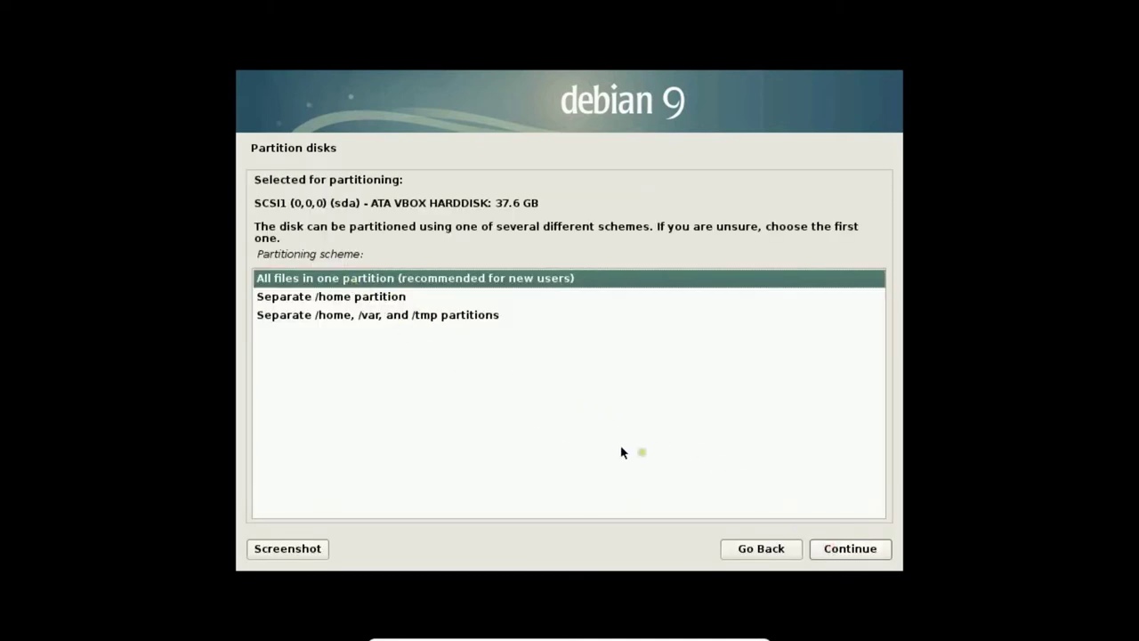
pyautogui.click(844, 550)
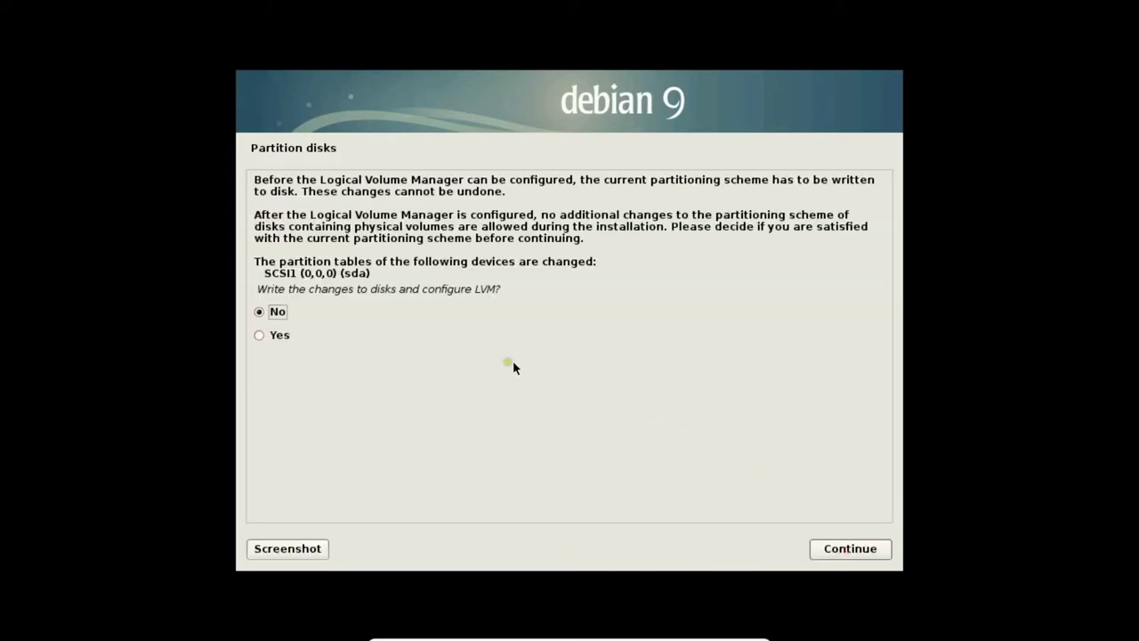
pyautogui.click(267, 337)
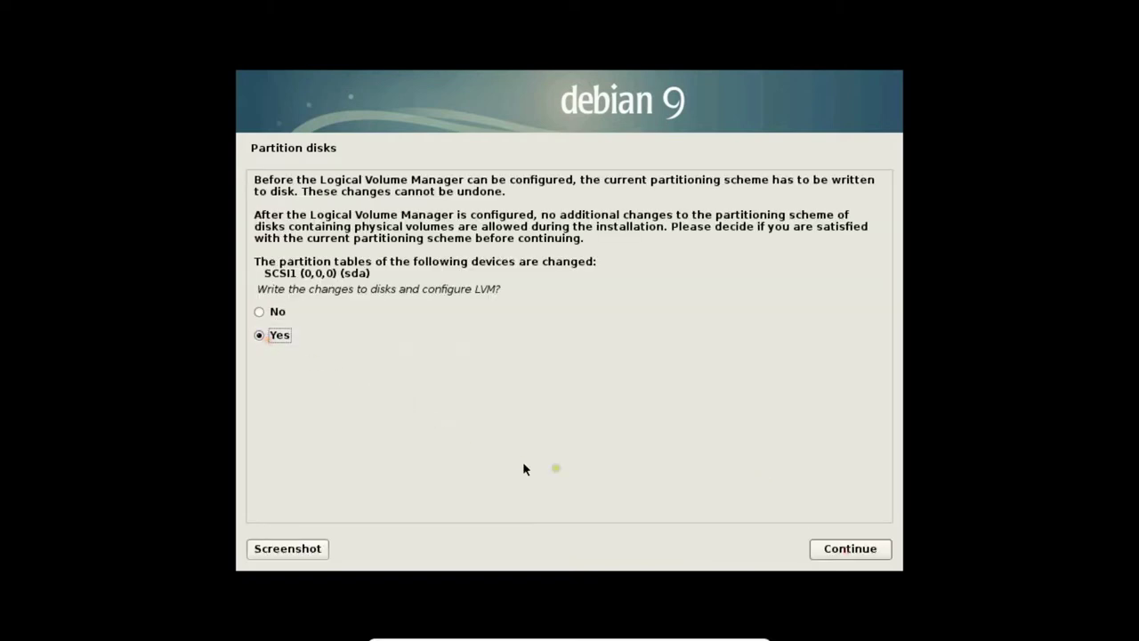
pyautogui.click(841, 554)
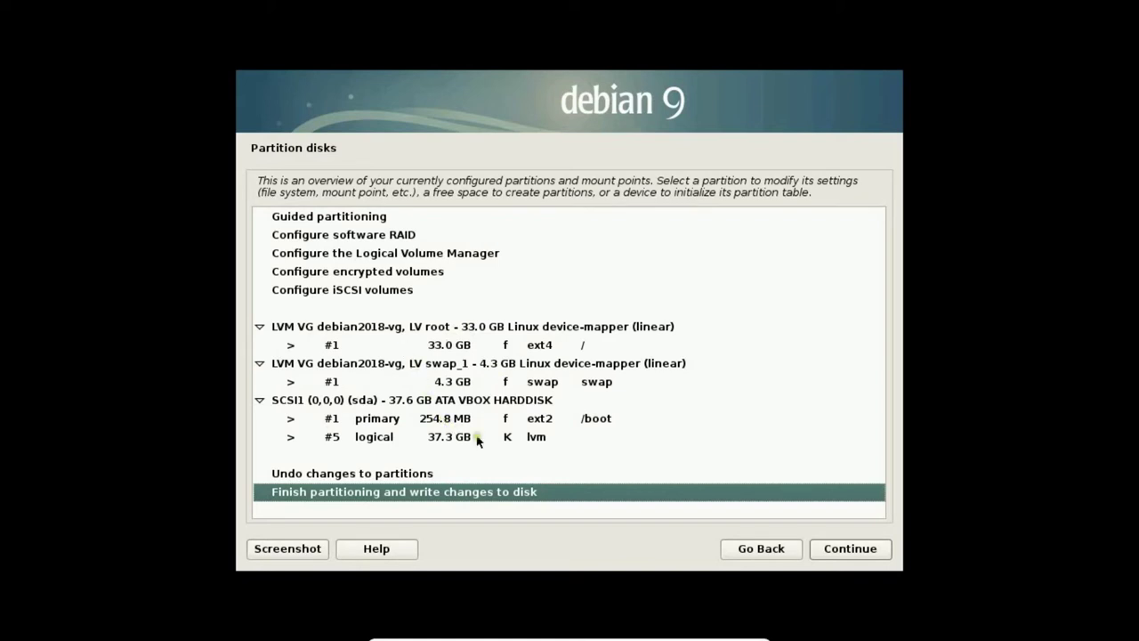
# Step: Finish partitioning and confirm Yes to write and format the partitions on disk
pyautogui.click(832, 551)
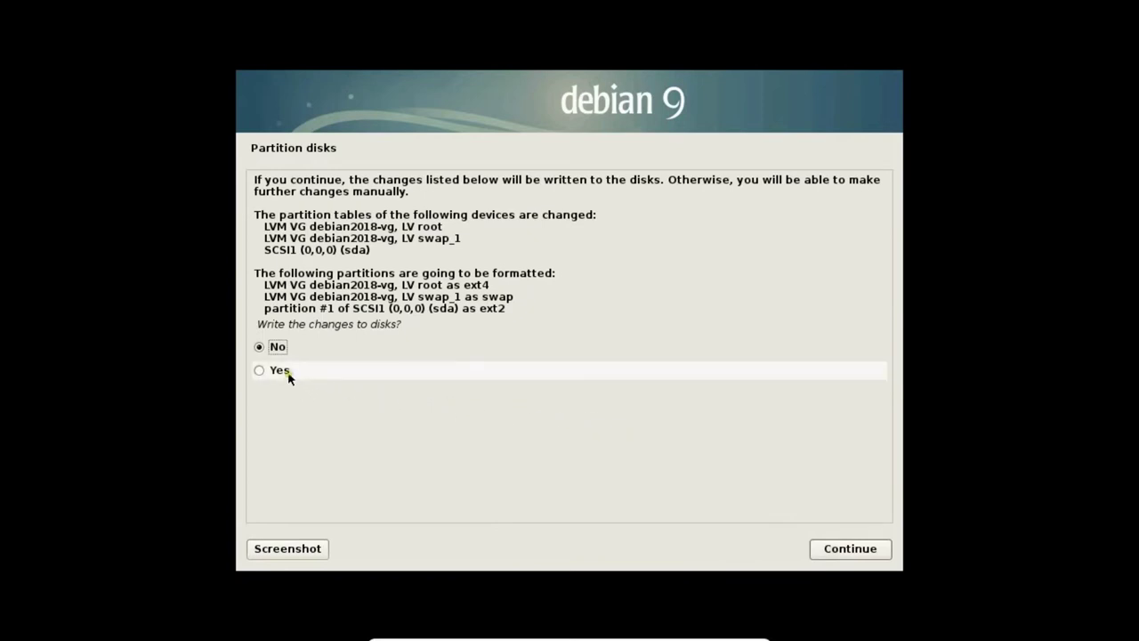
pyautogui.click(285, 372)
pyautogui.click(831, 558)
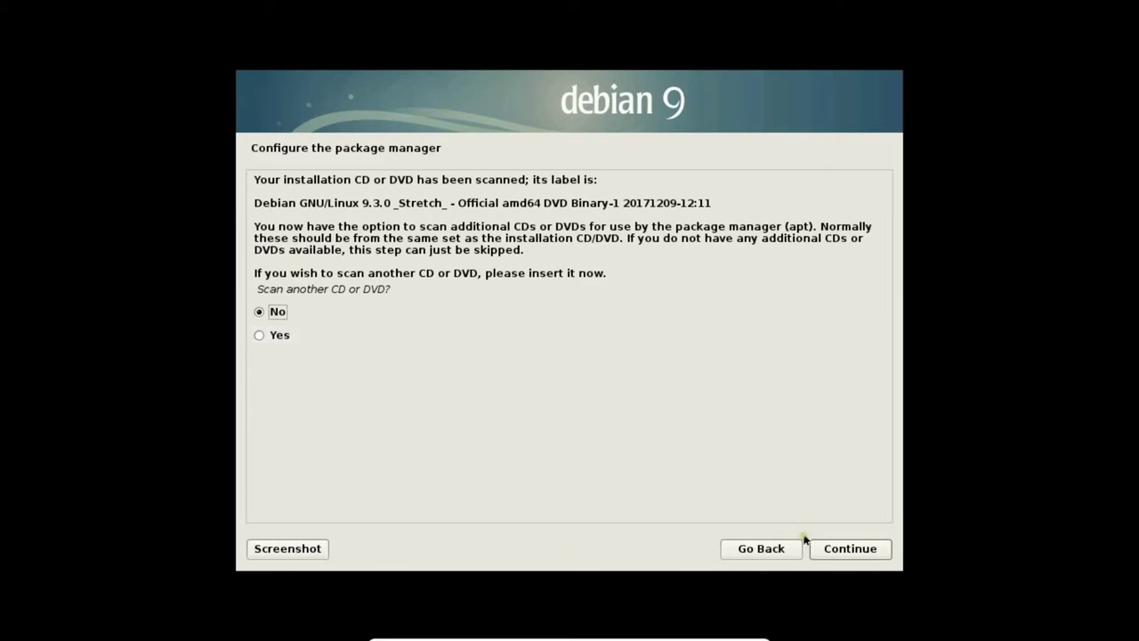
# Step: Skip scanning another disc and use the Vietnam mirror debian.xtdv.net with no HTTP proxy
pyautogui.click(832, 552)
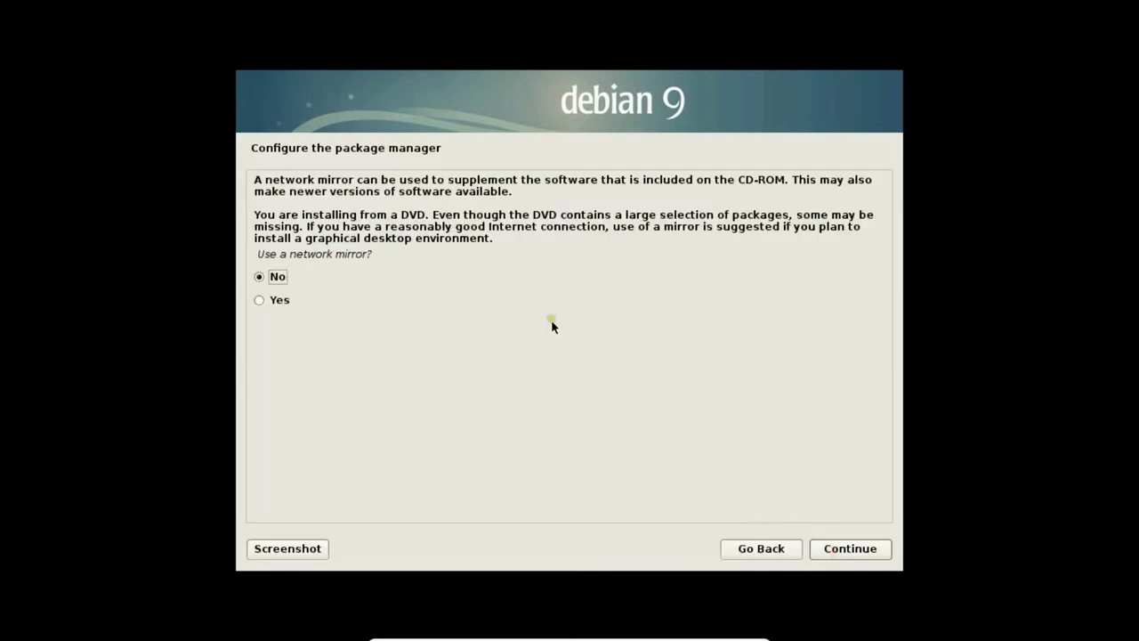
pyautogui.click(279, 302)
pyautogui.click(851, 548)
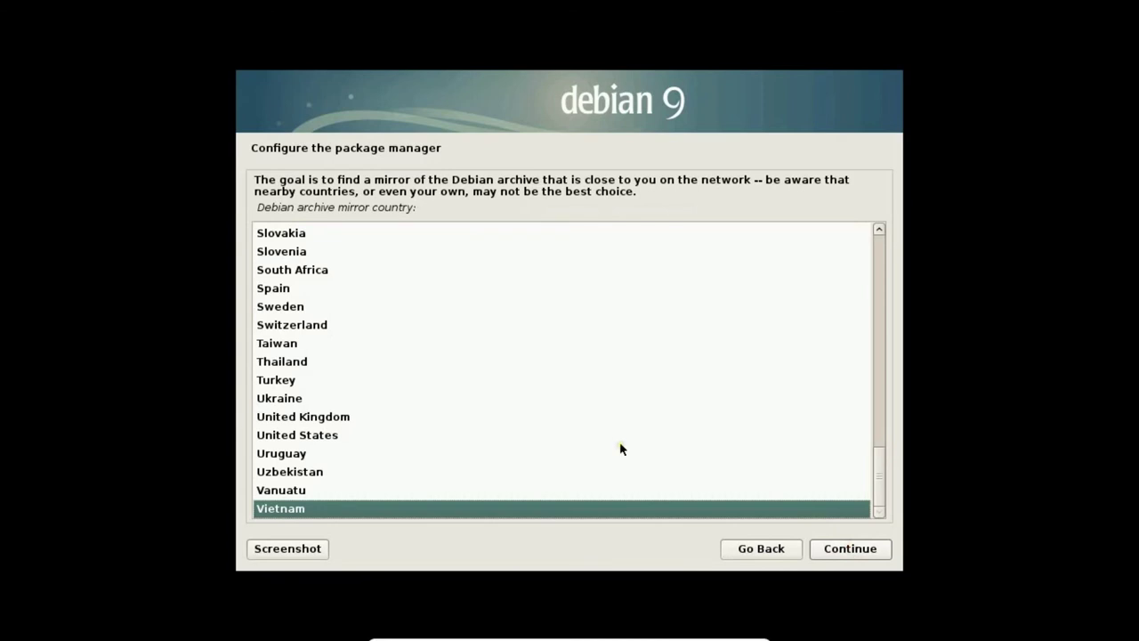
pyautogui.click(834, 549)
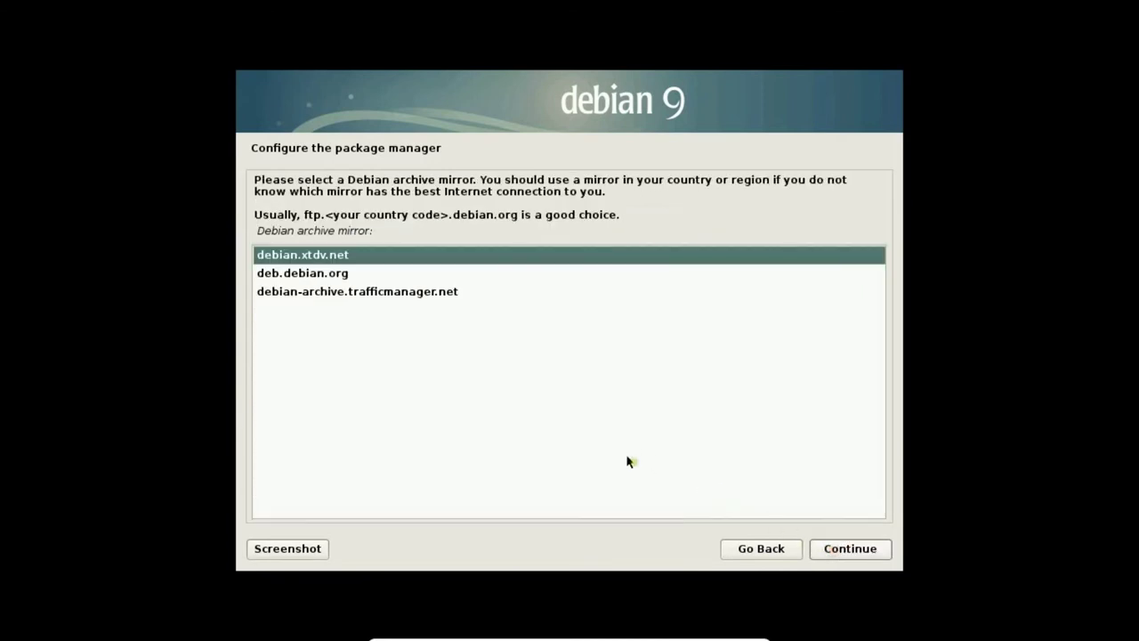
pyautogui.click(828, 549)
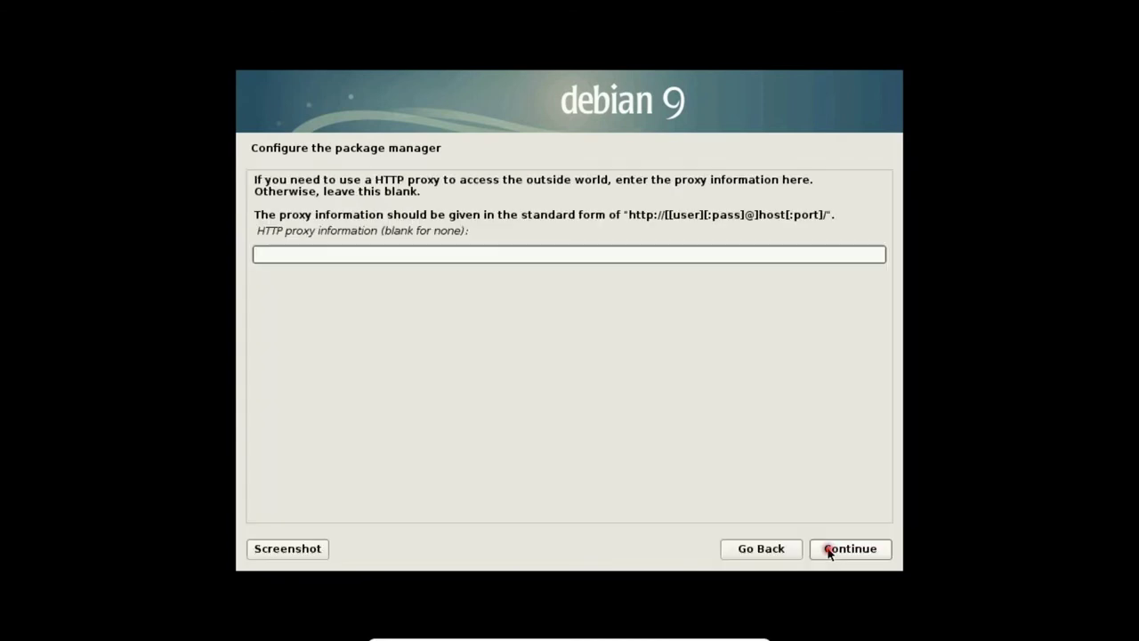
pyautogui.click(827, 549)
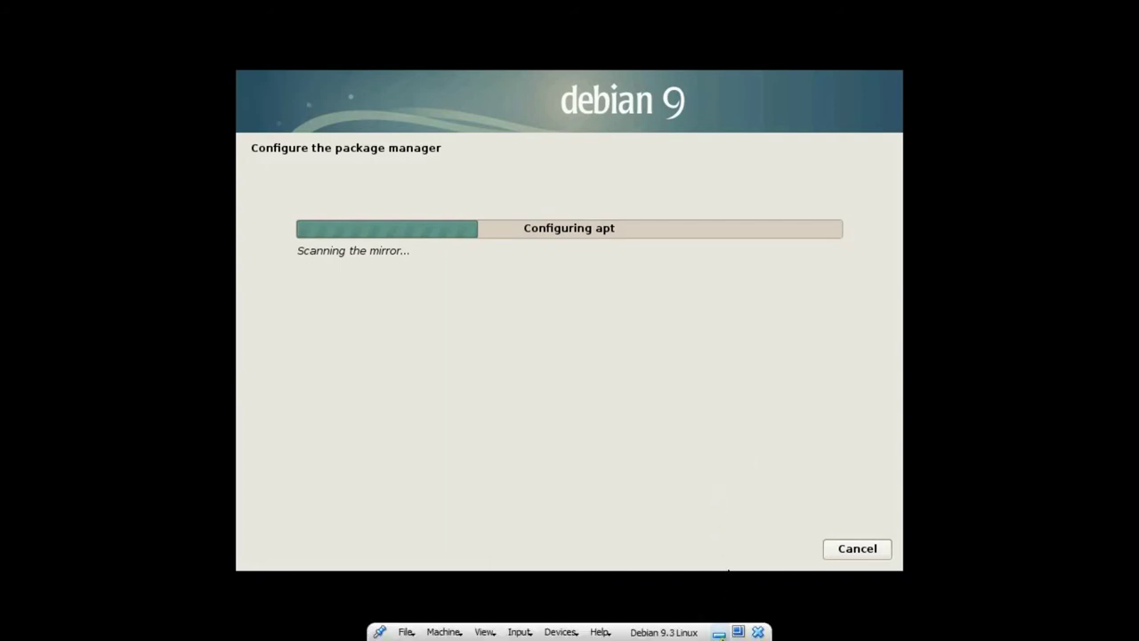
# Step: Leave full screen, then switch the VM back to View > Full-screen Mode
pyautogui.click(738, 632)
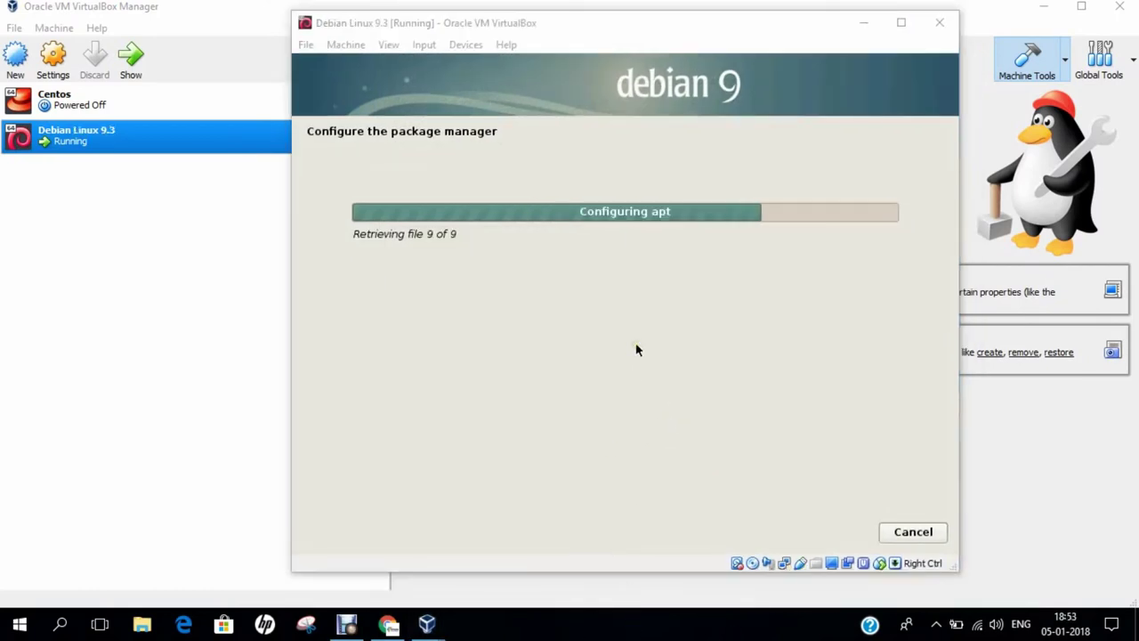
pyautogui.click(389, 47)
pyautogui.click(398, 66)
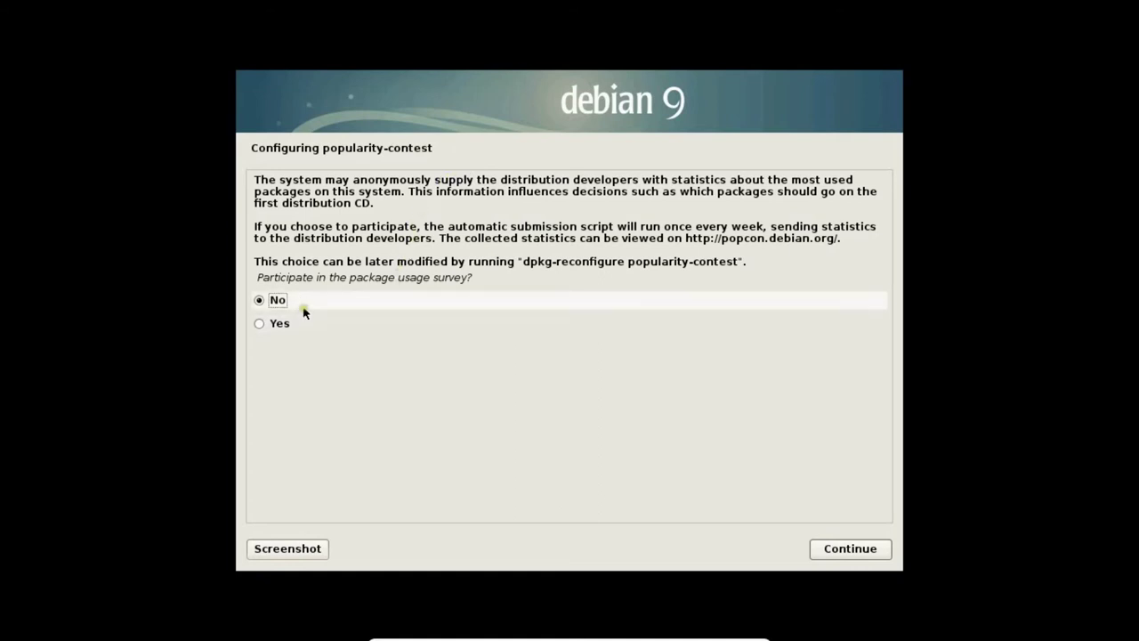
# Step: Decline popularity-contest, tick MATE, SSH server and web server, and start installing them
pyautogui.click(849, 546)
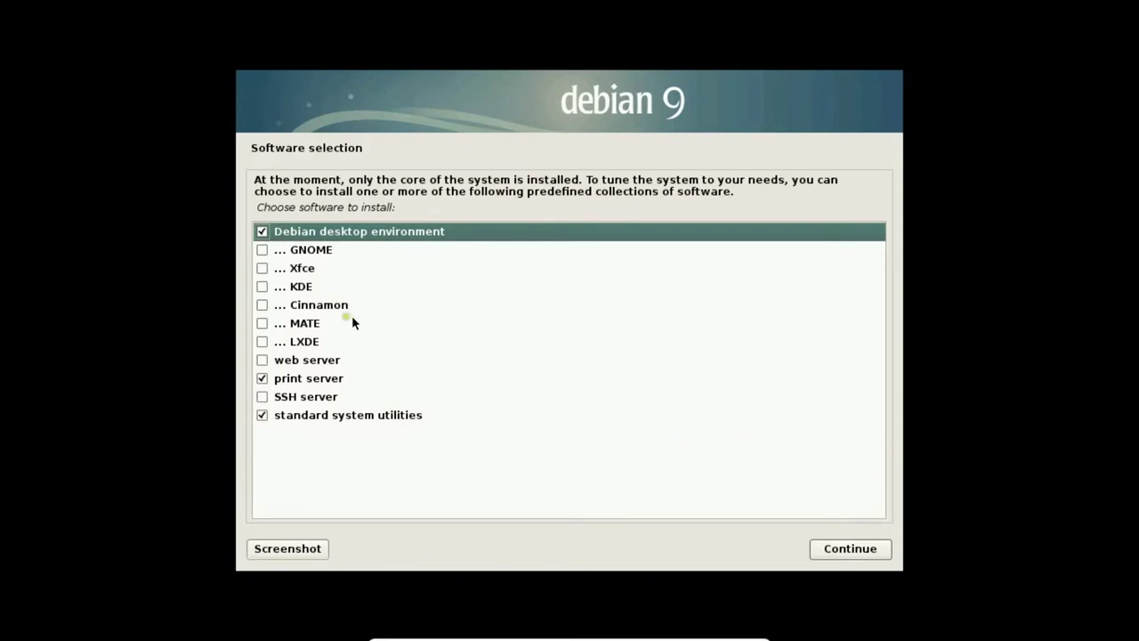
pyautogui.click(262, 324)
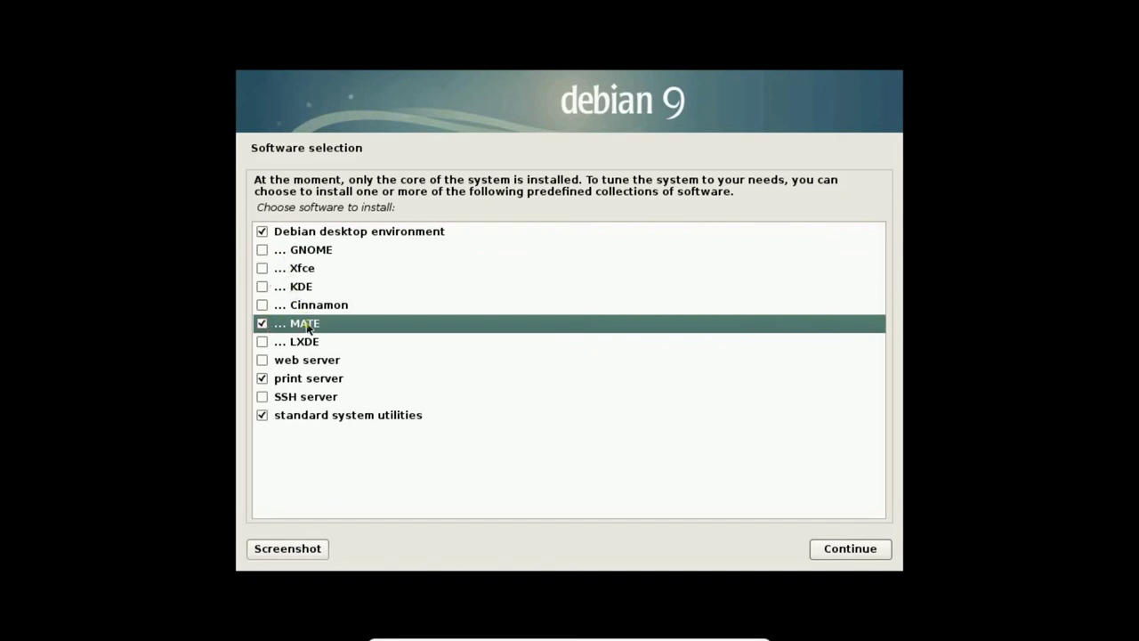
pyautogui.click(261, 398)
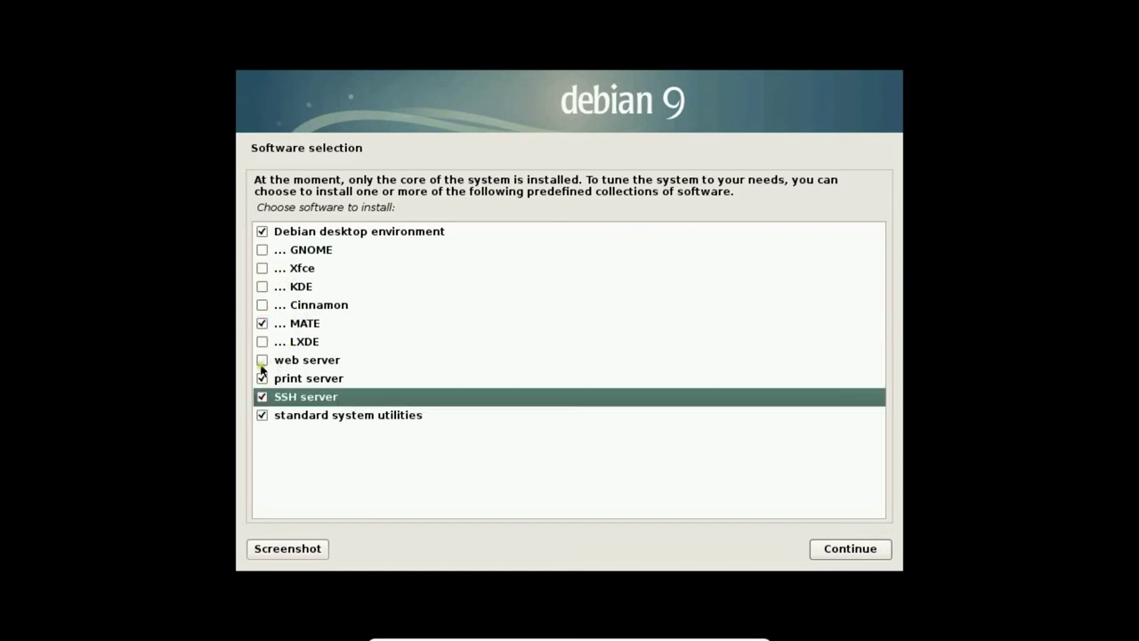
pyautogui.click(262, 360)
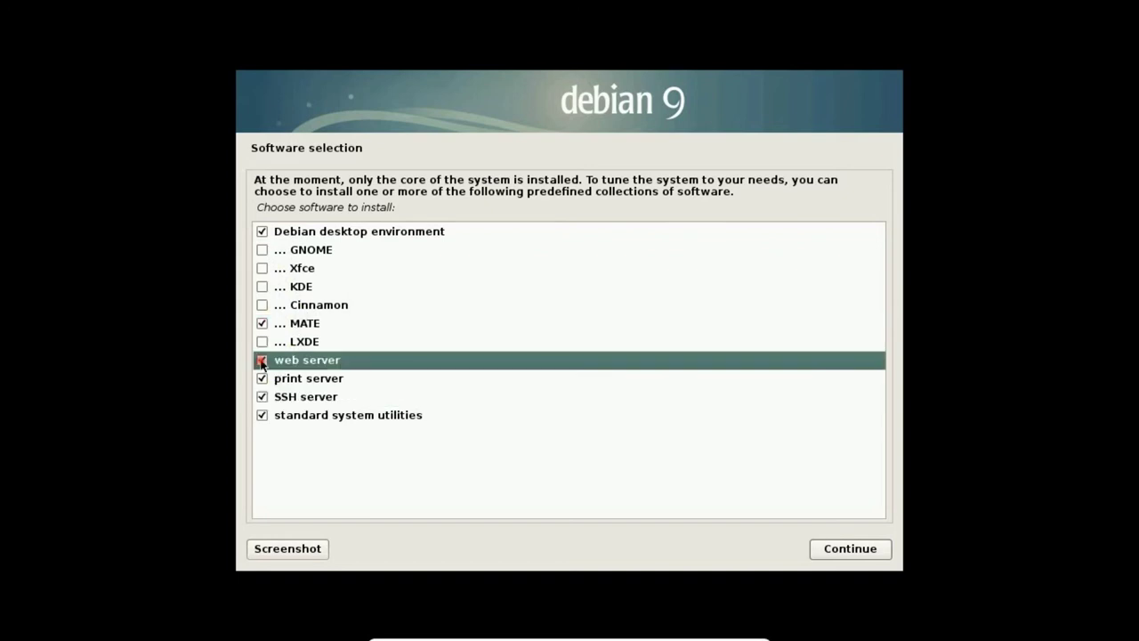
pyautogui.click(857, 547)
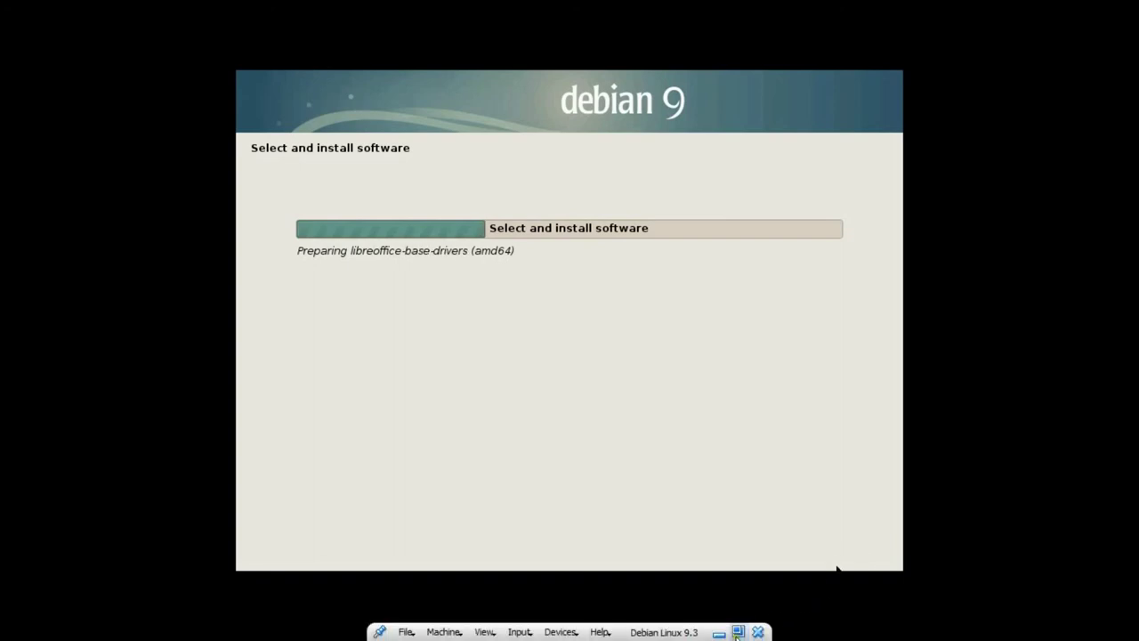
# Step: Leave full screen during software installation, then restore View > Full-screen Mode
pyautogui.click(738, 632)
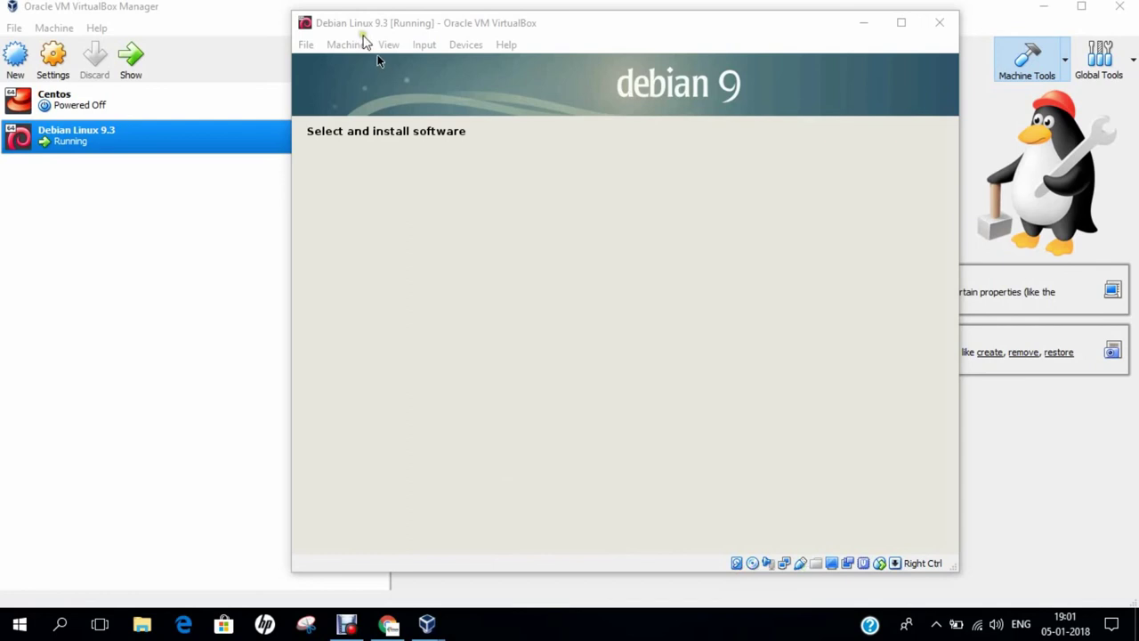
pyautogui.click(388, 44)
pyautogui.click(389, 64)
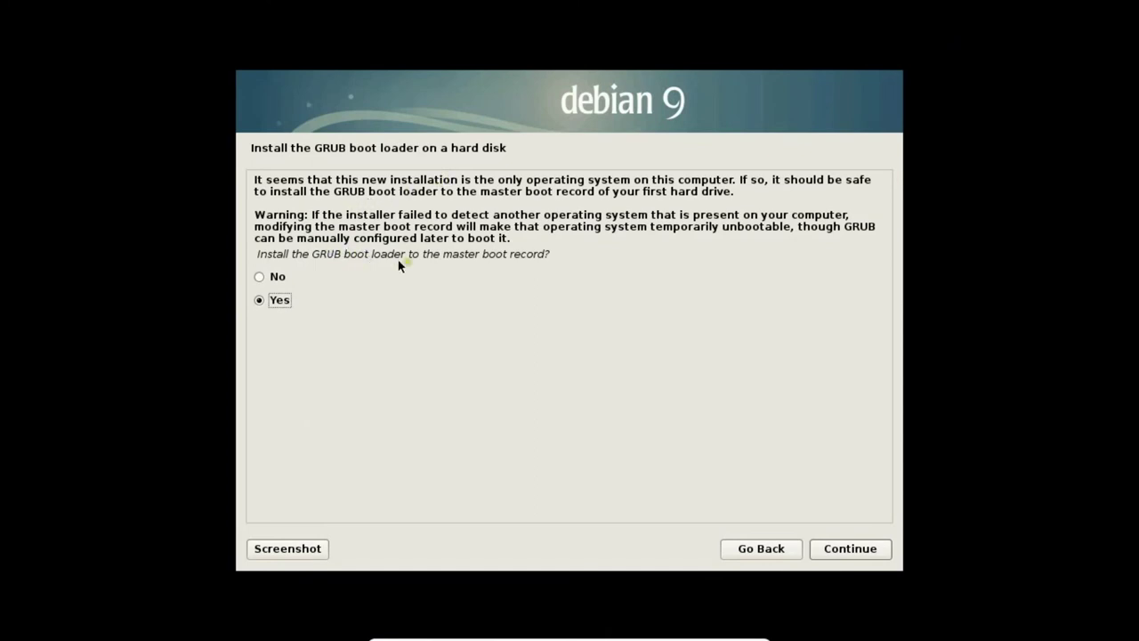
# Step: Install GRUB to the master boot record on /dev/sda
pyautogui.click(837, 551)
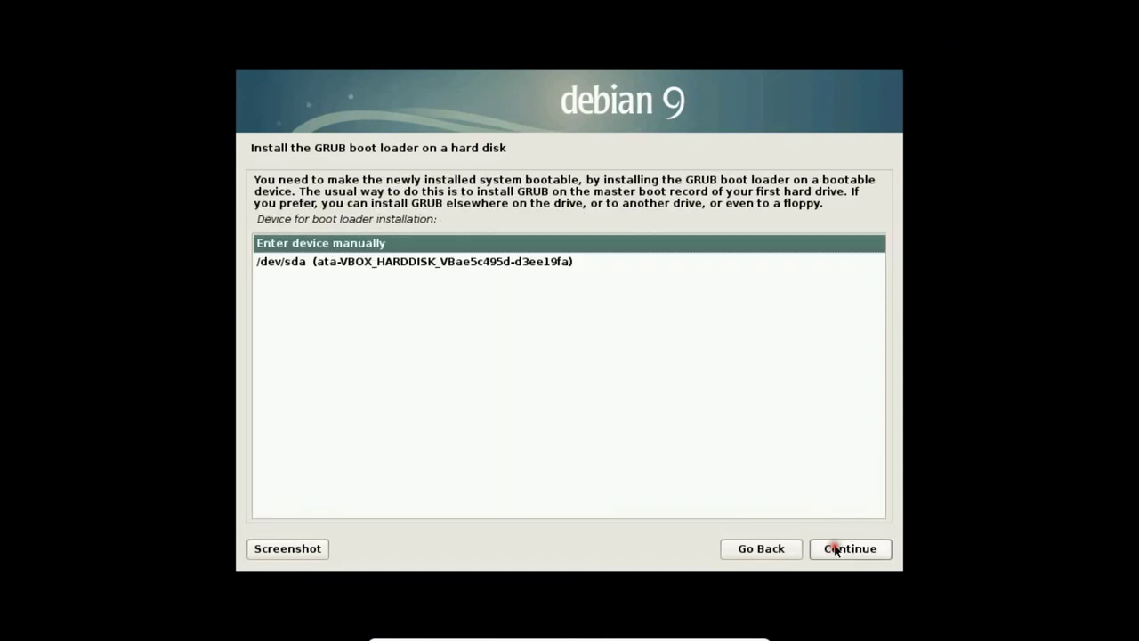
pyautogui.click(449, 270)
pyautogui.click(832, 548)
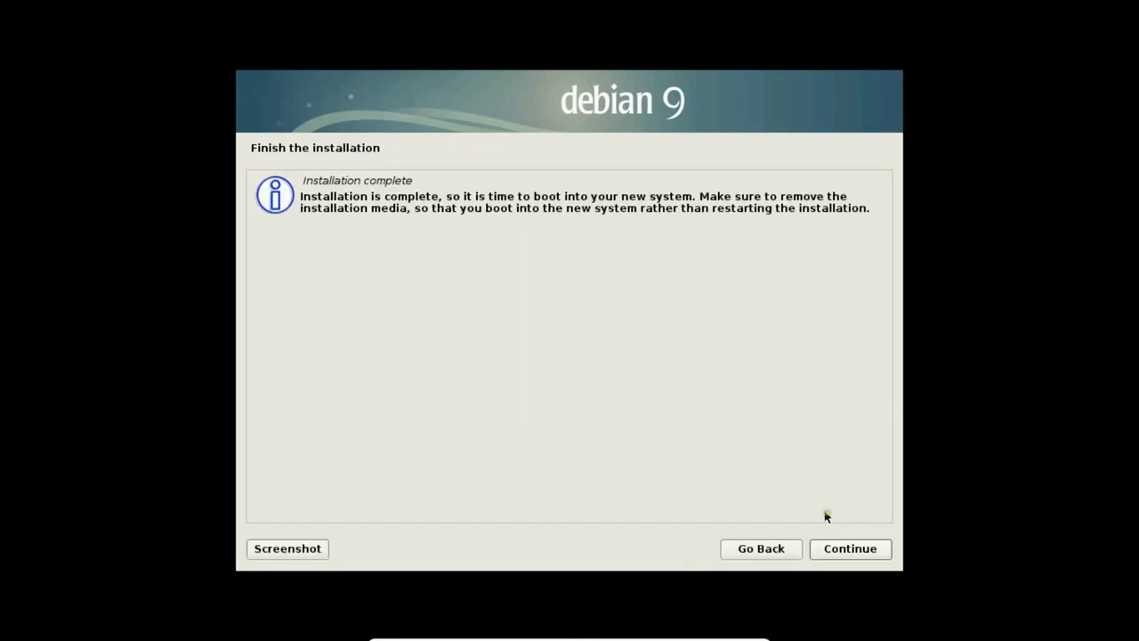
# Step: Continue past Installation complete to reboot the virtual machine
pyautogui.click(851, 551)
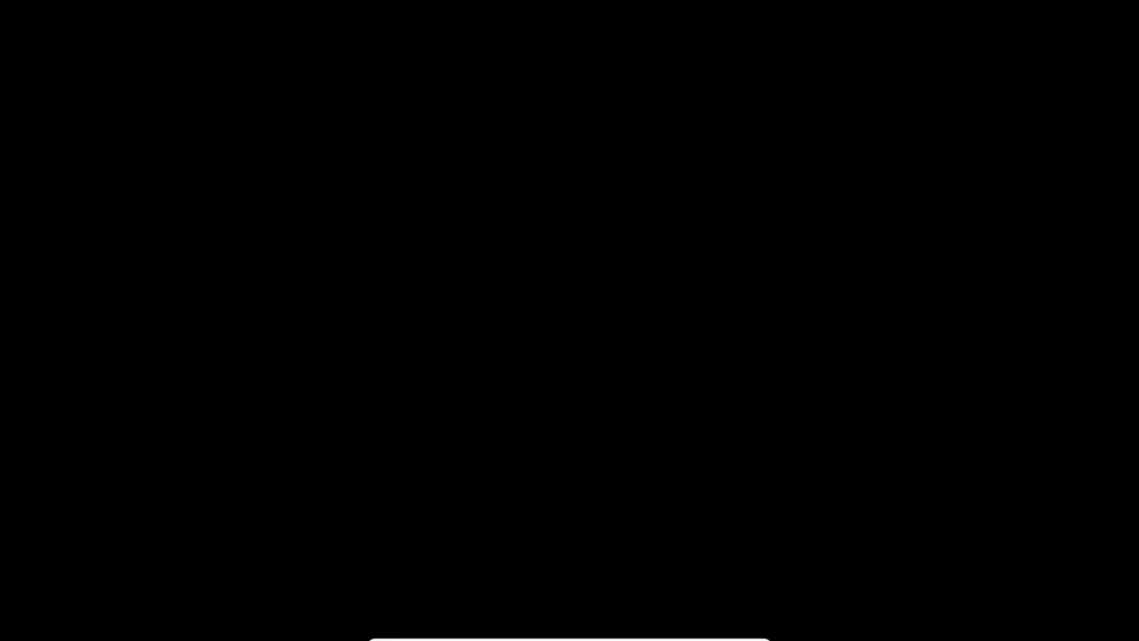
# Step: Stop the GRUB countdown and boot the Debian GNU/Linux entry
pyautogui.press('Down')
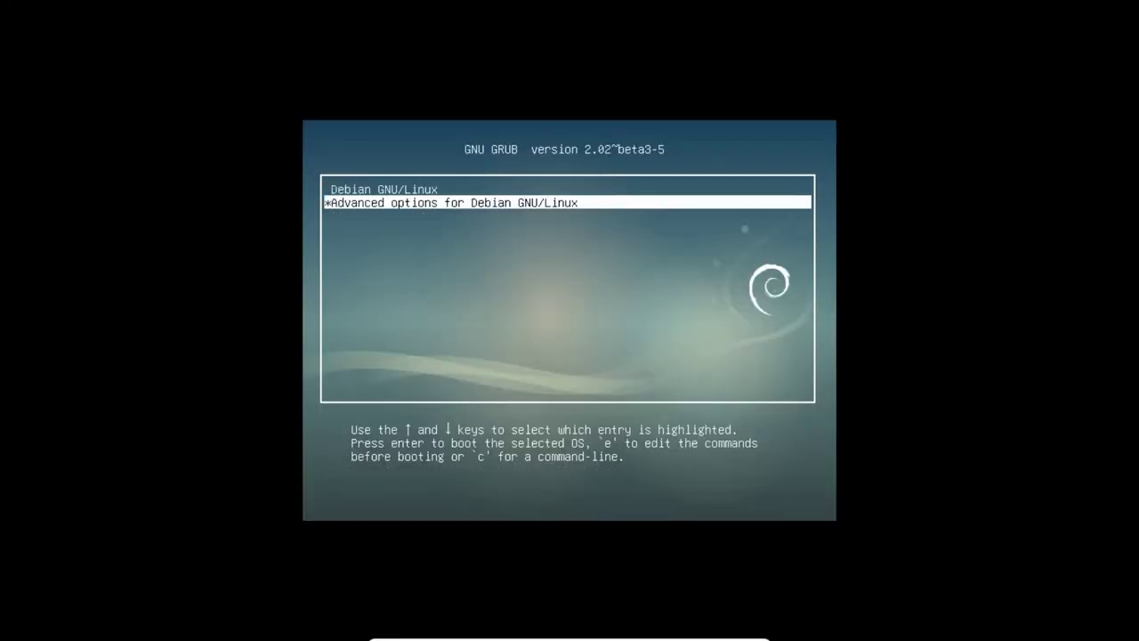
pyautogui.press('Up')
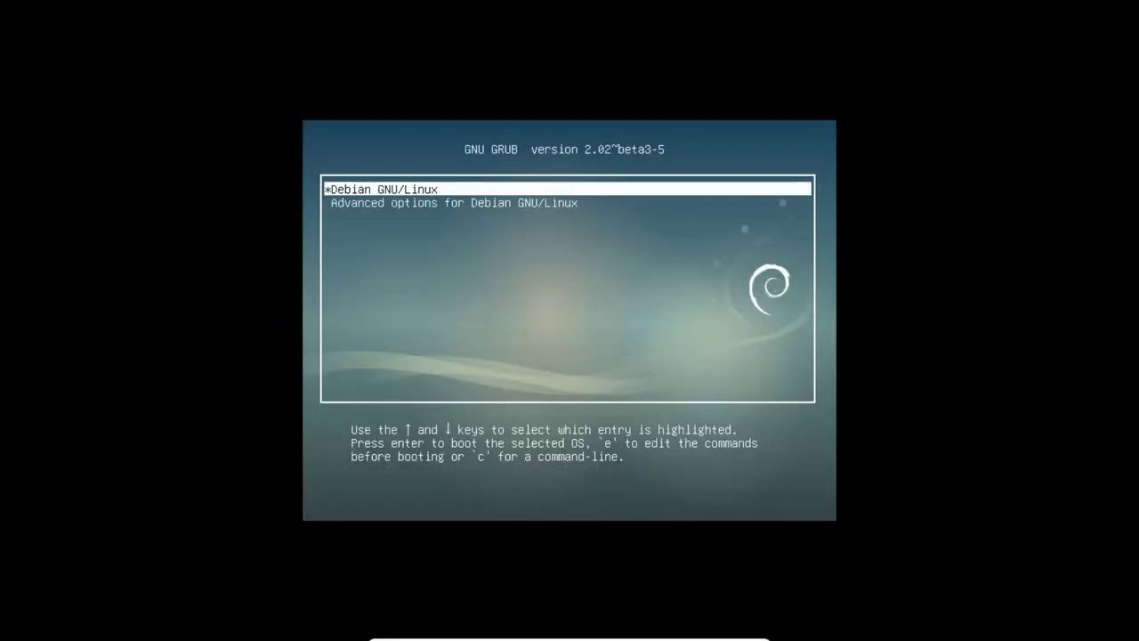
pyautogui.press('Return')
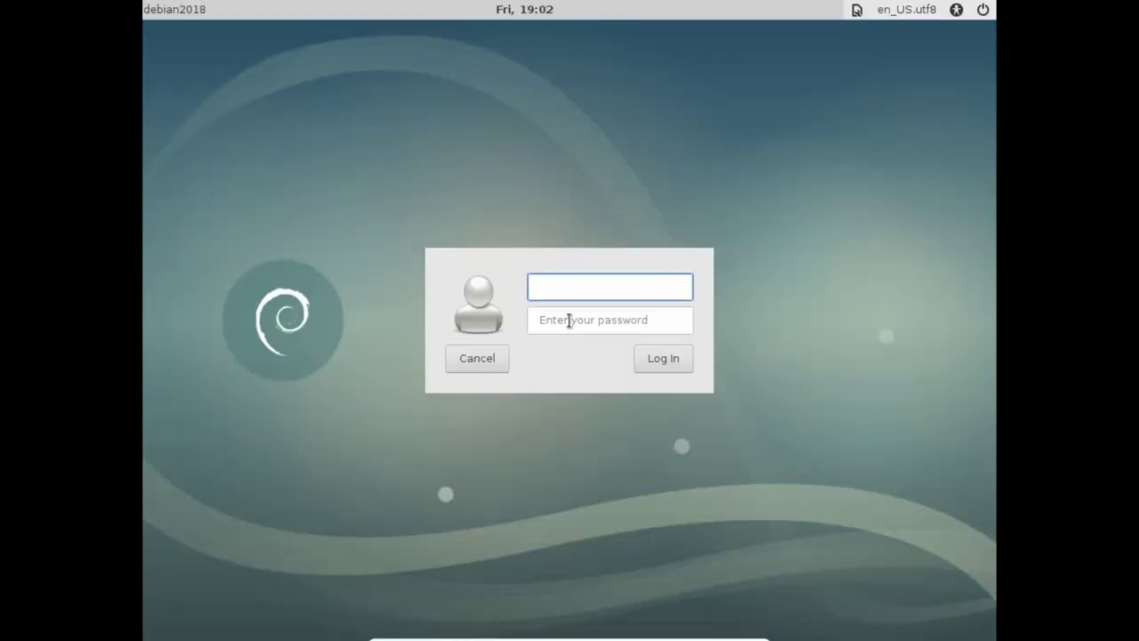
# Step: Log in at the Debian login screen with the user's account name and password
pyautogui.press('Tab')
pyautogui.write('••••')
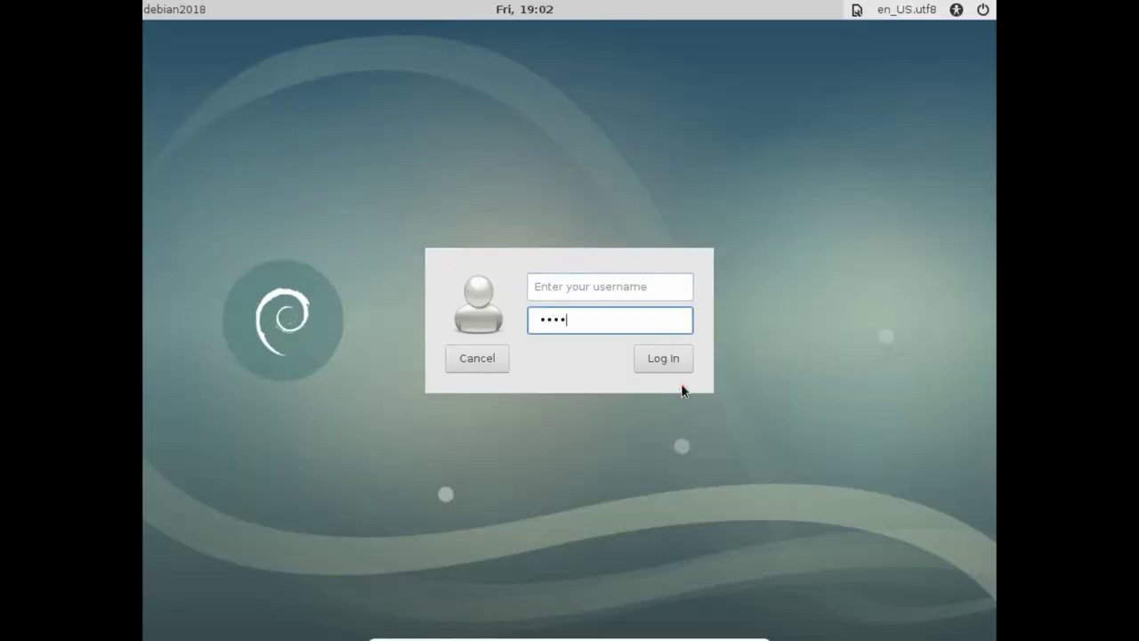
pyautogui.hotkey('shift', 'Tab')
pyautogui.write('anand')
pyautogui.press('Tab')
pyautogui.press('BackSpace')
pyautogui.write('•••••')
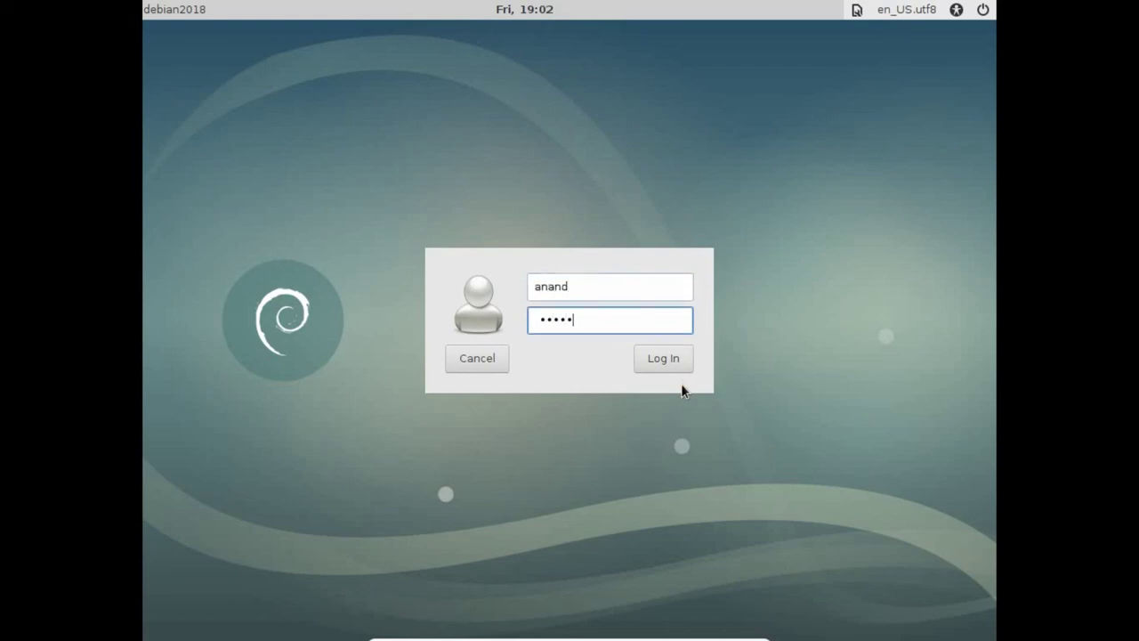
pyautogui.press('Return')
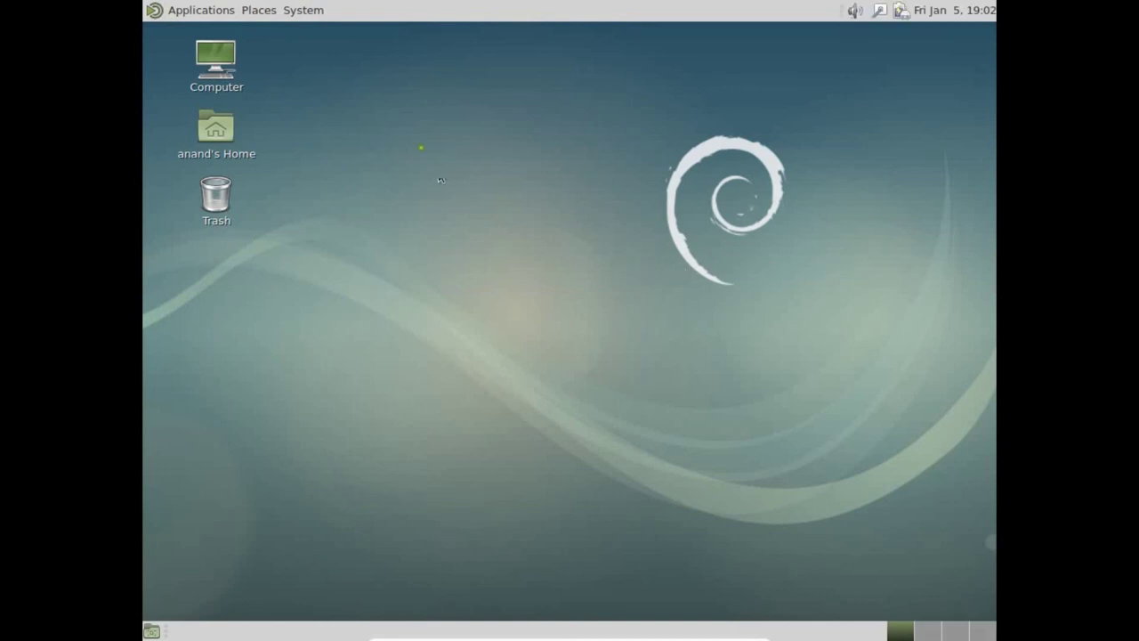
# Step: Browse the Applications submenus and Places, heading toward System > Preferences > Hardware
pyautogui.click(222, 13)
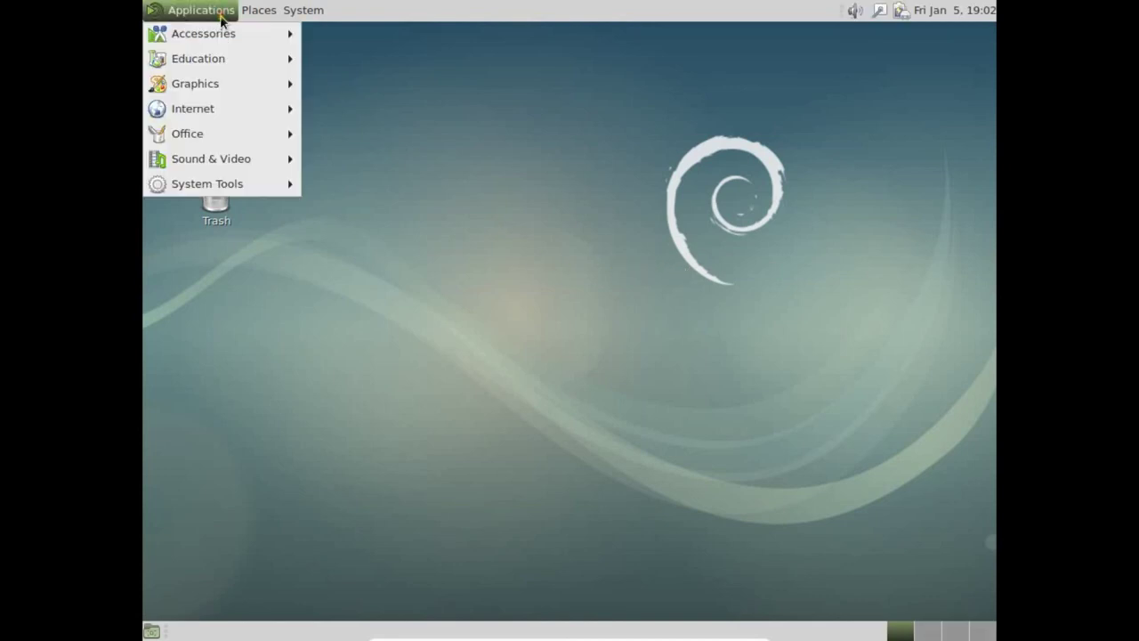
pyautogui.moveTo(218, 39)
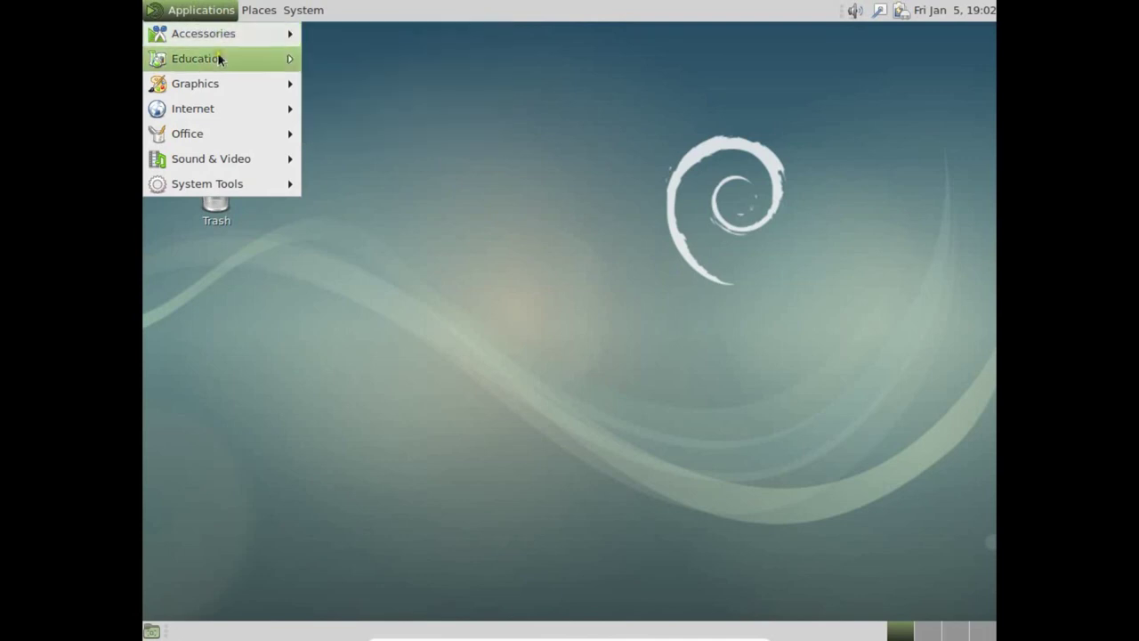
pyautogui.moveTo(224, 80)
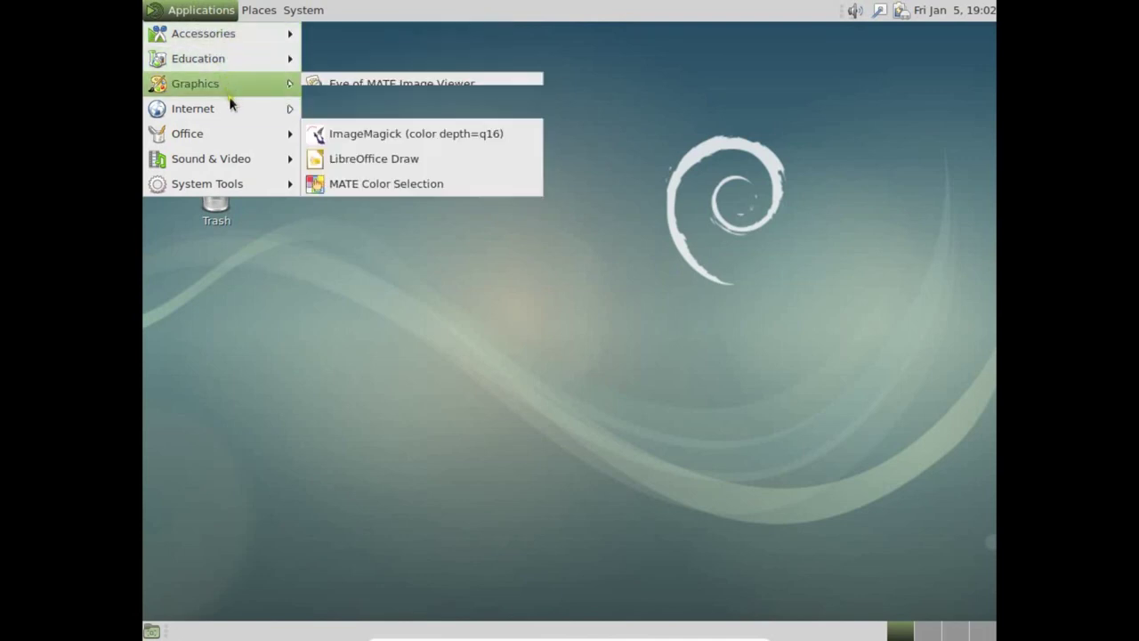
pyautogui.moveTo(231, 140)
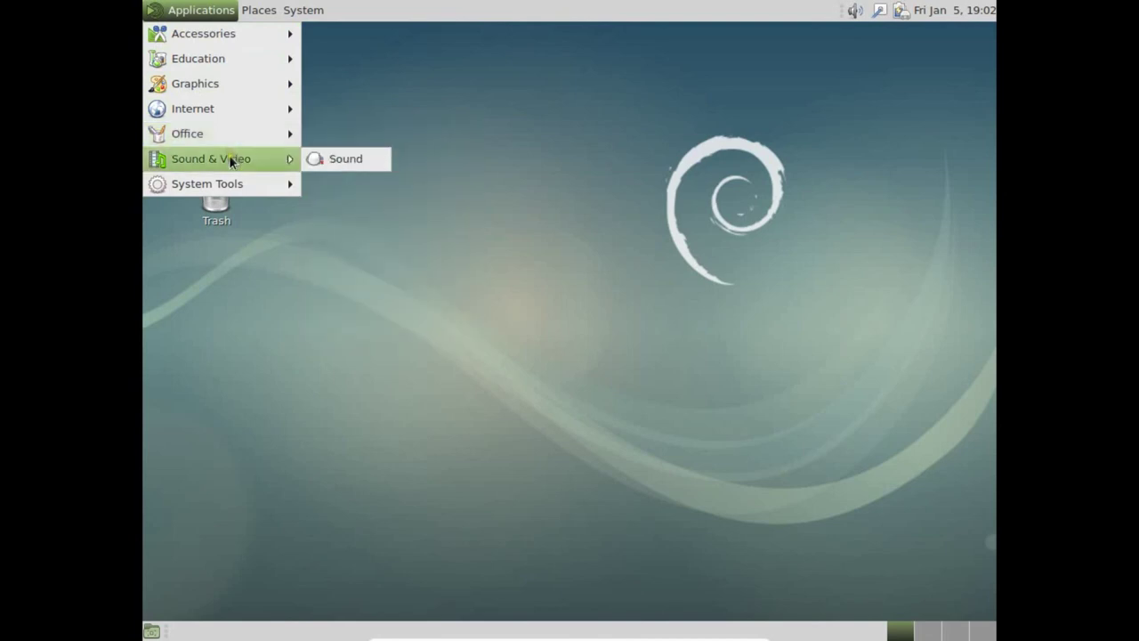
pyautogui.moveTo(210, 185)
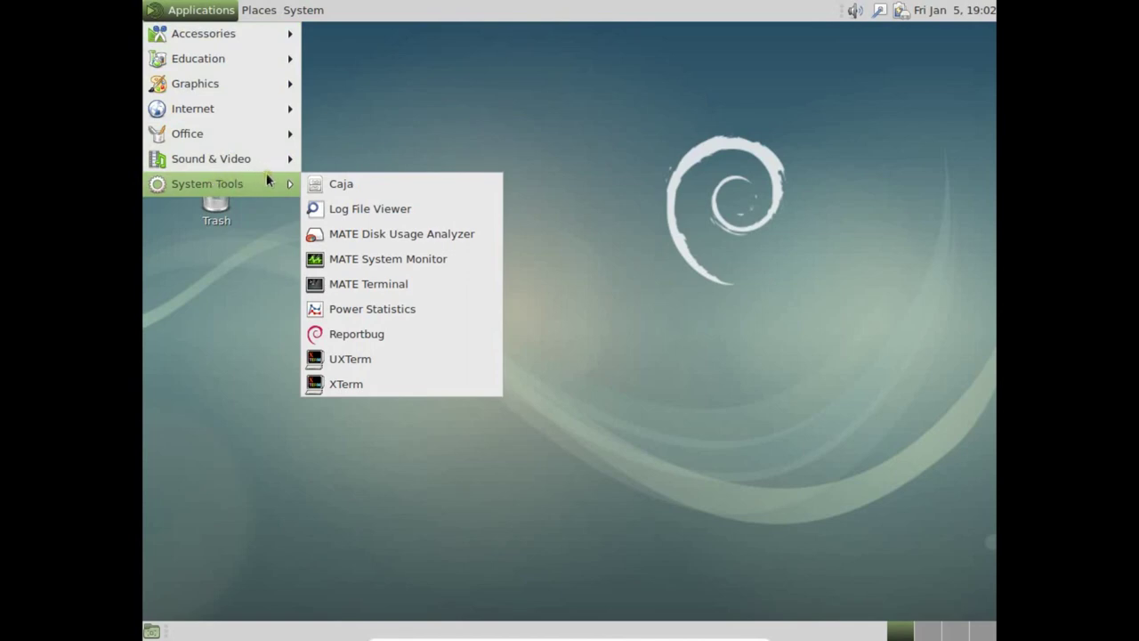
pyautogui.moveTo(256, 12)
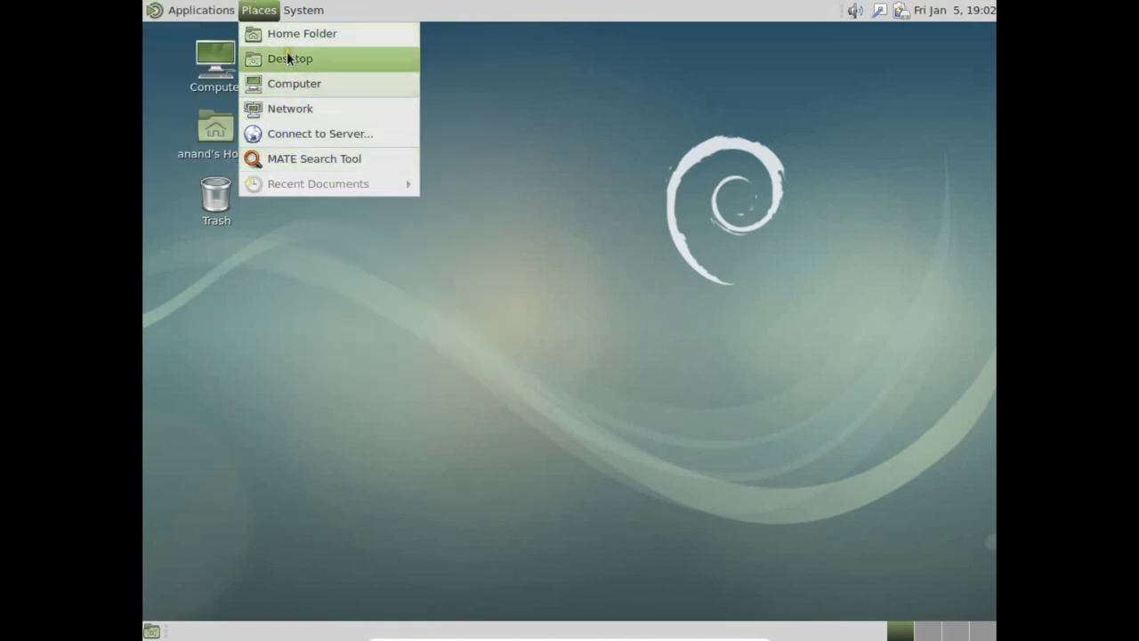
# Step: Check the display resolutions in Monitor Preferences, keep 1024 x 768, and close it
pyautogui.moveTo(303, 18)
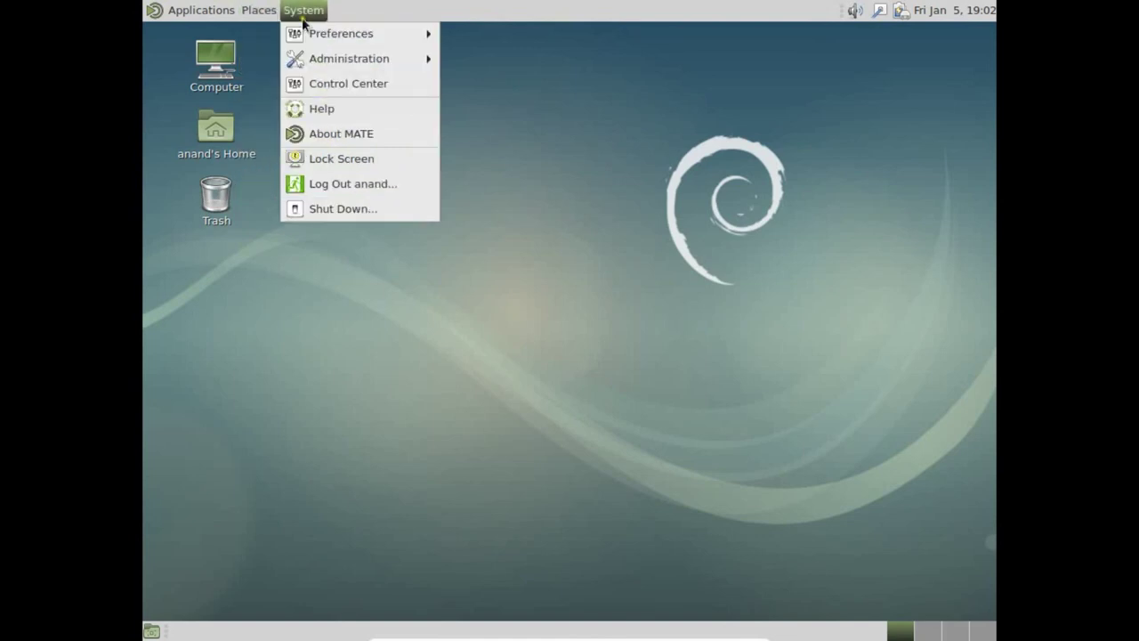
pyautogui.moveTo(316, 40)
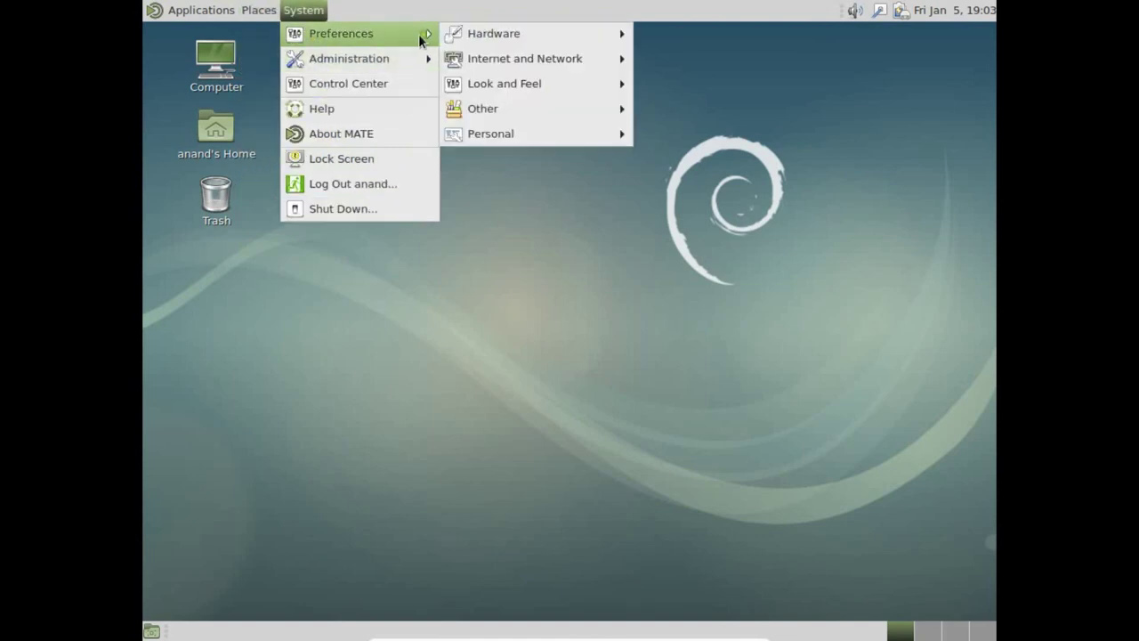
pyautogui.moveTo(483, 41)
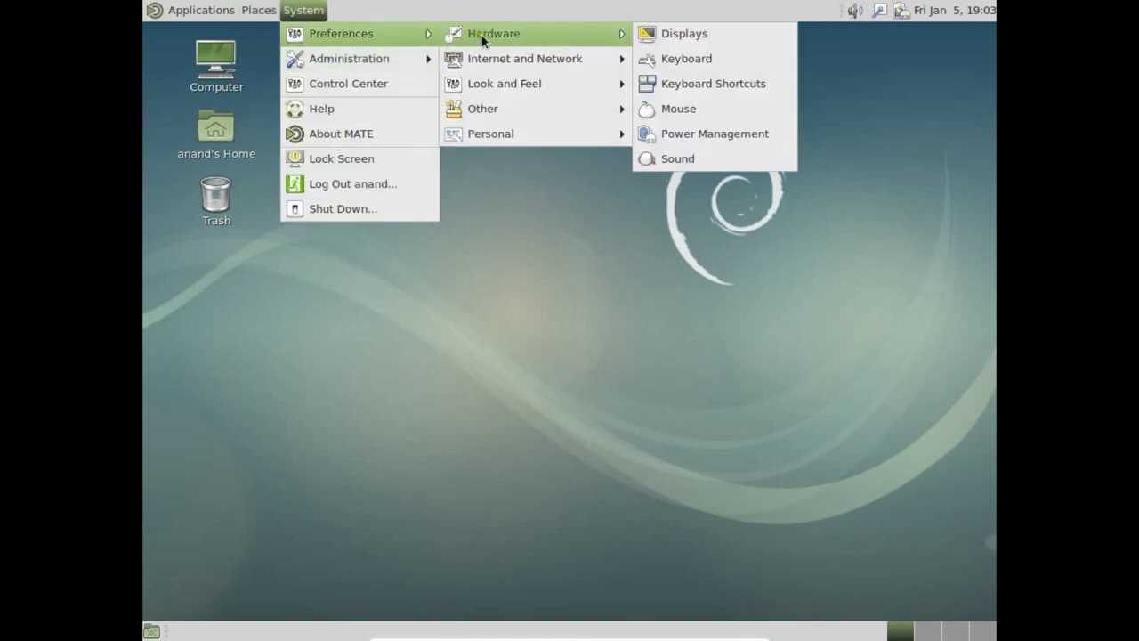
pyautogui.click(661, 34)
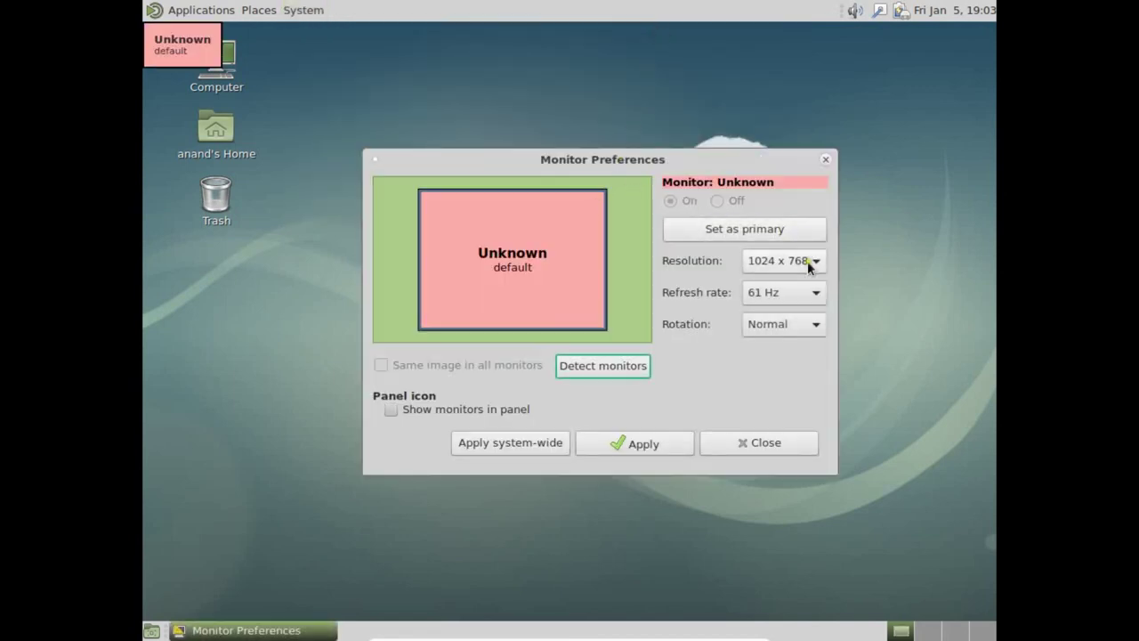
pyautogui.click(807, 260)
pyautogui.click(765, 267)
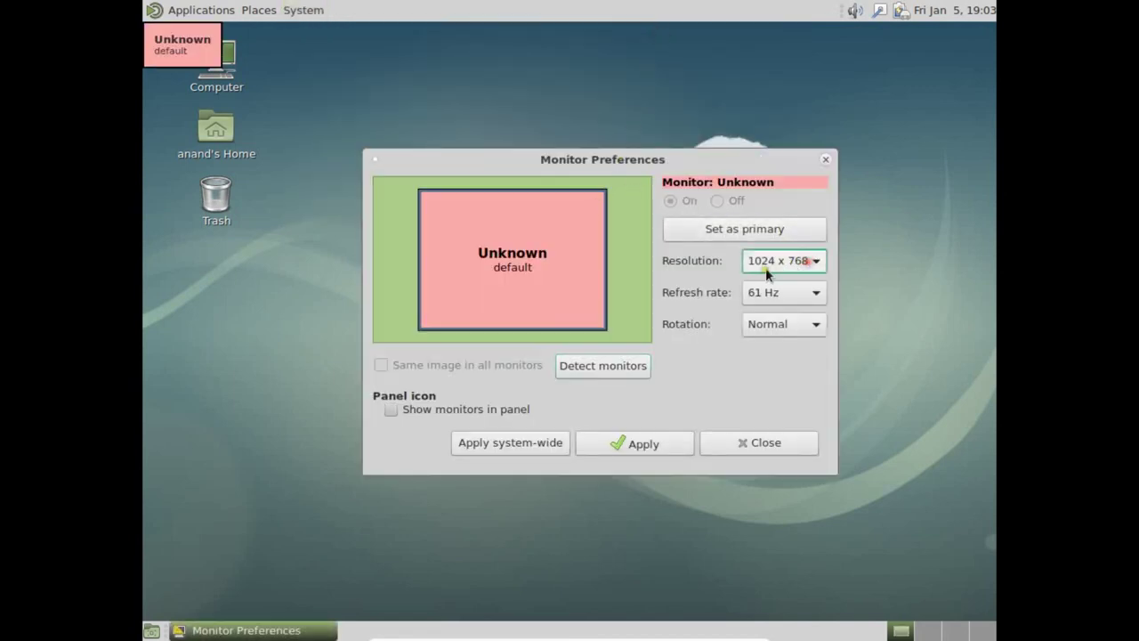
pyautogui.click(709, 438)
# Step: Open Appearance Preferences from System > Preferences > Look and Feel
pyautogui.click(304, 10)
pyautogui.moveTo(326, 41)
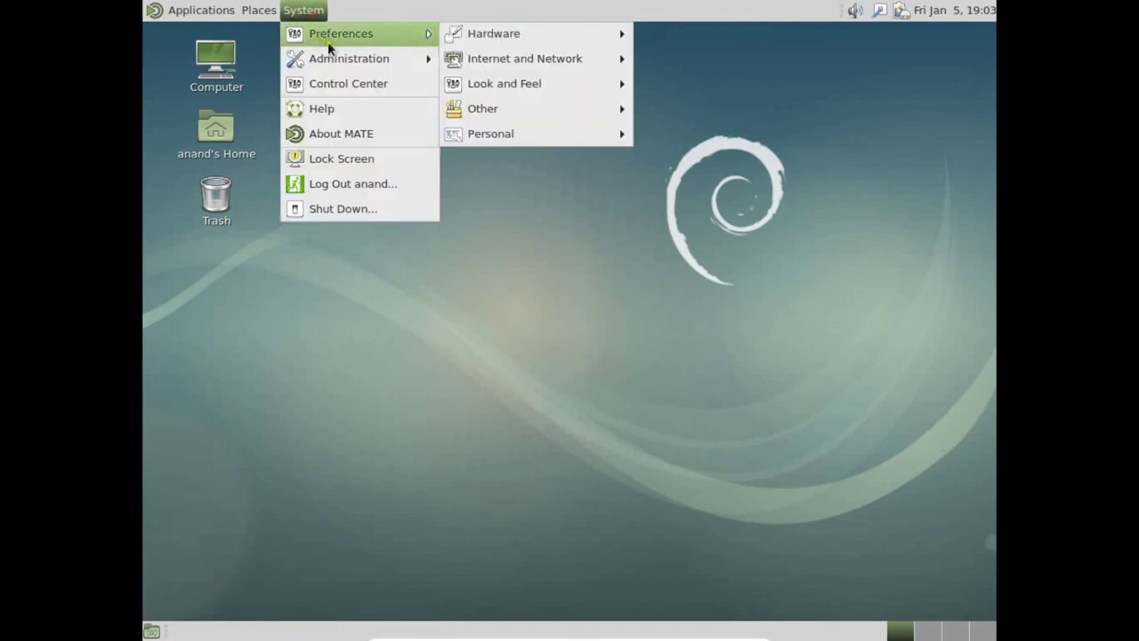
pyautogui.moveTo(490, 33)
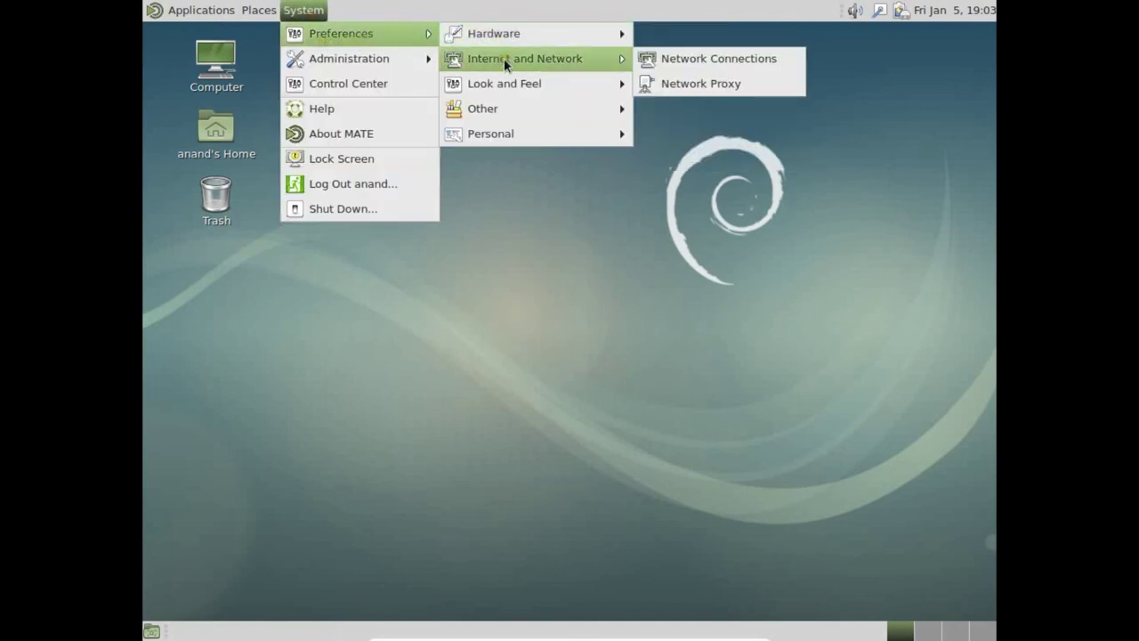
pyautogui.moveTo(503, 85)
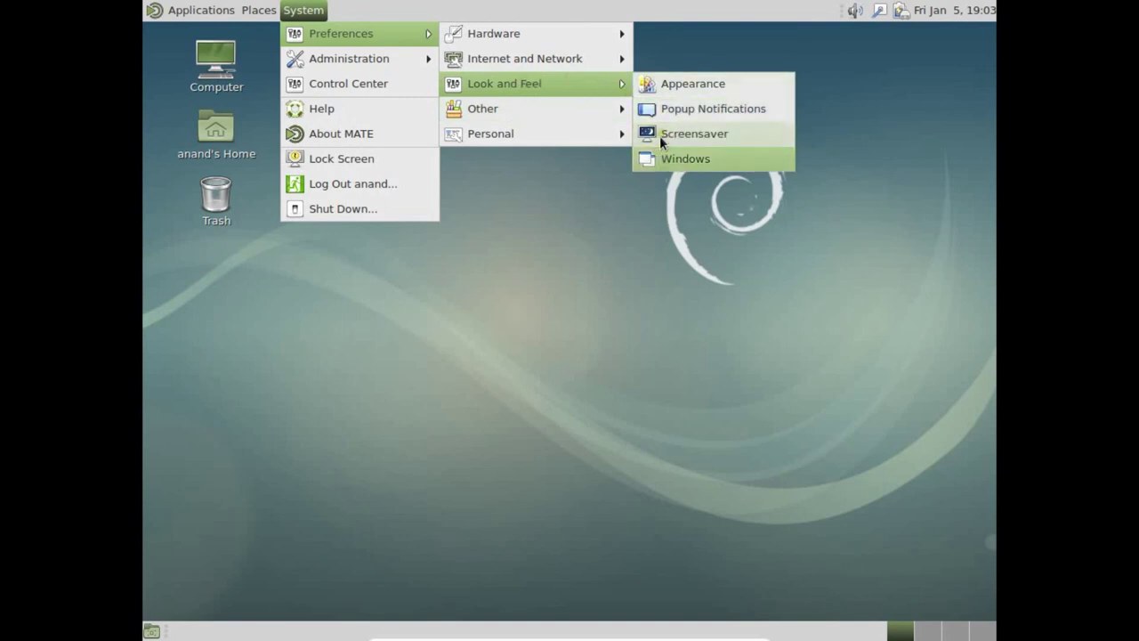
pyautogui.click(662, 87)
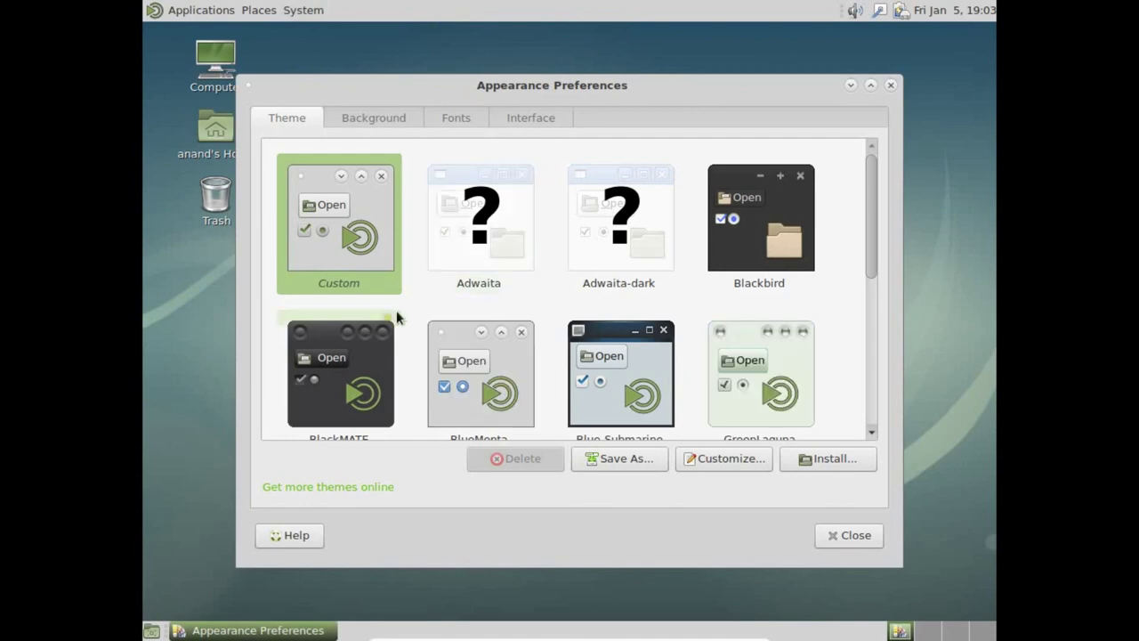
# Step: Apply BlackMATE, close Appearance, view About MATE (1.16.2), then right-click the desktop
pyautogui.click(341, 375)
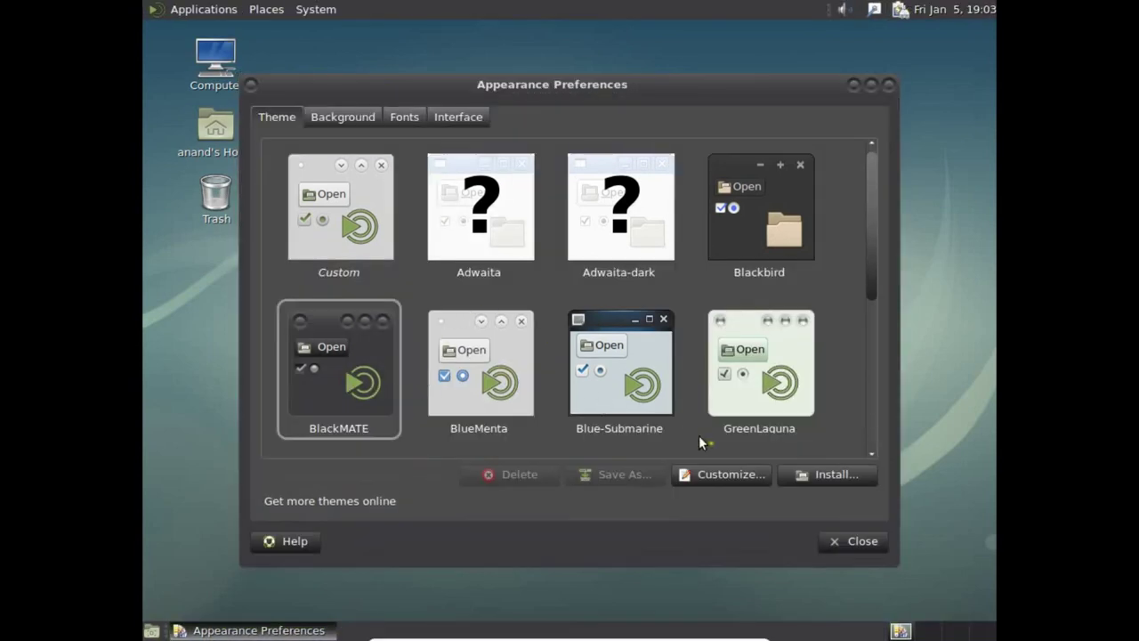
pyautogui.click(889, 85)
pyautogui.click(302, 10)
pyautogui.moveTo(331, 60)
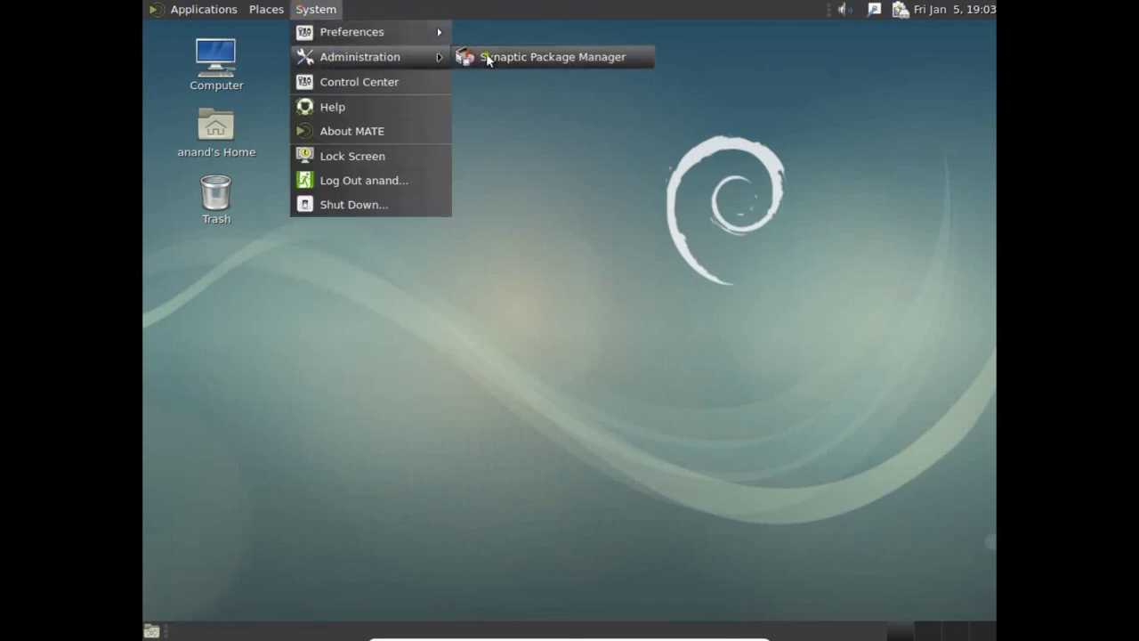
pyautogui.click(372, 136)
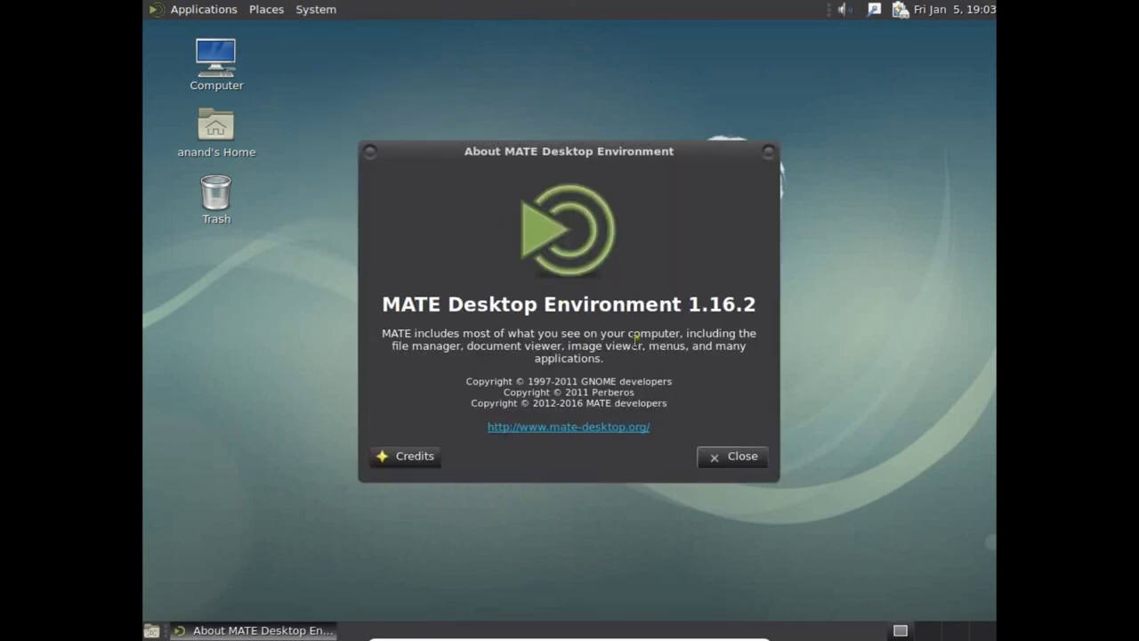
pyautogui.click(735, 460)
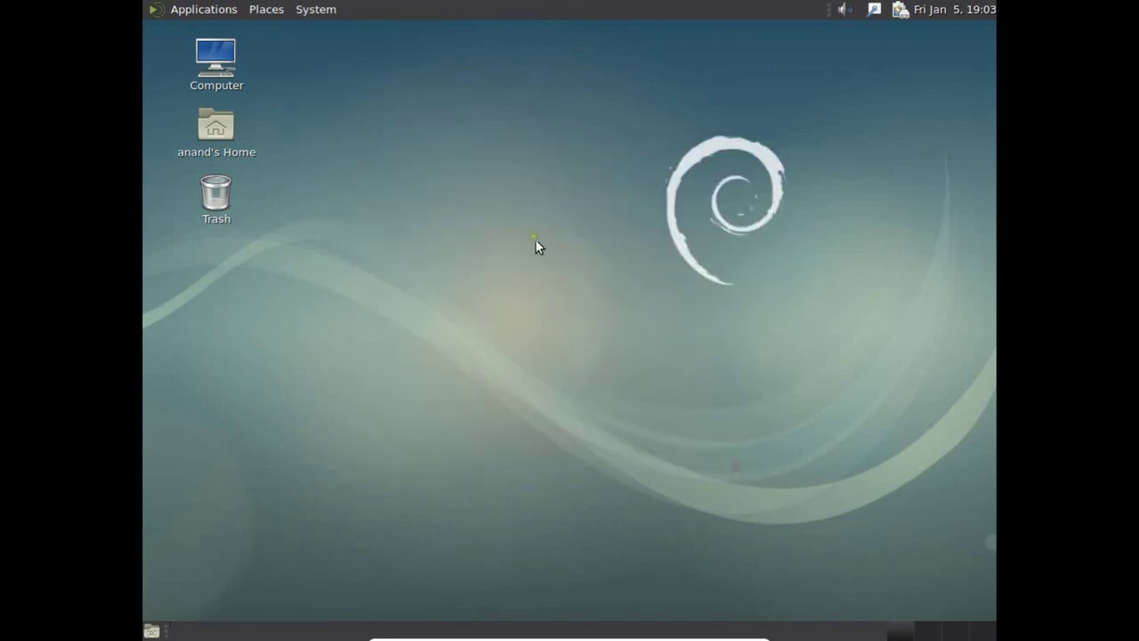
pyautogui.rightClick(534, 237)
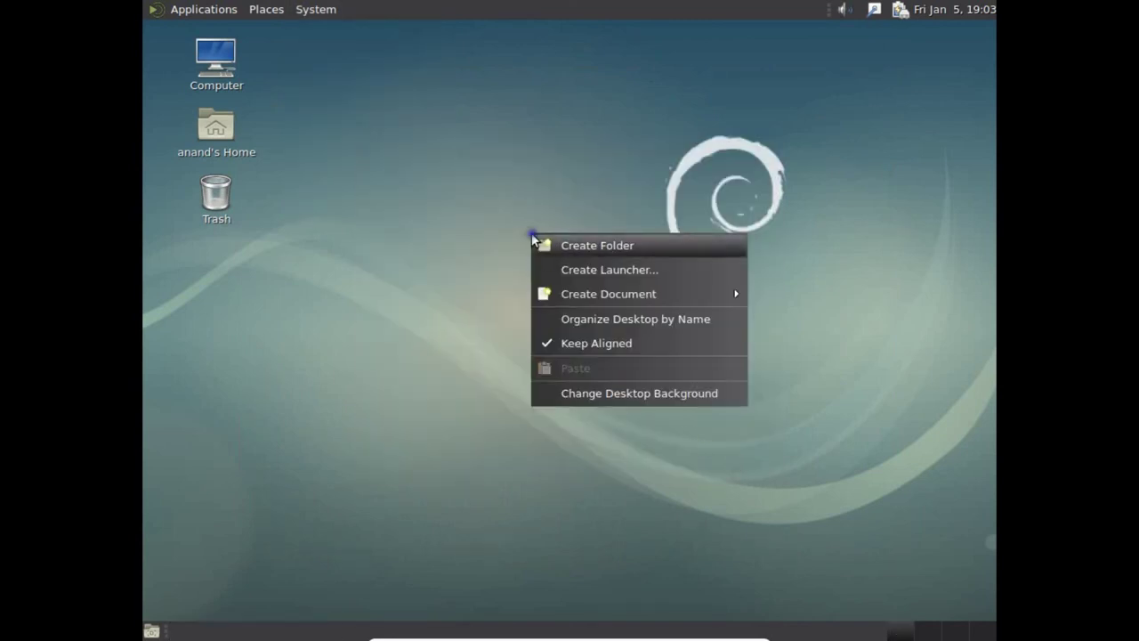
# Step: Dismiss the desktop menu and launch MATE Terminal from Applications > System Tools
pyautogui.click(468, 228)
pyautogui.click(206, 9)
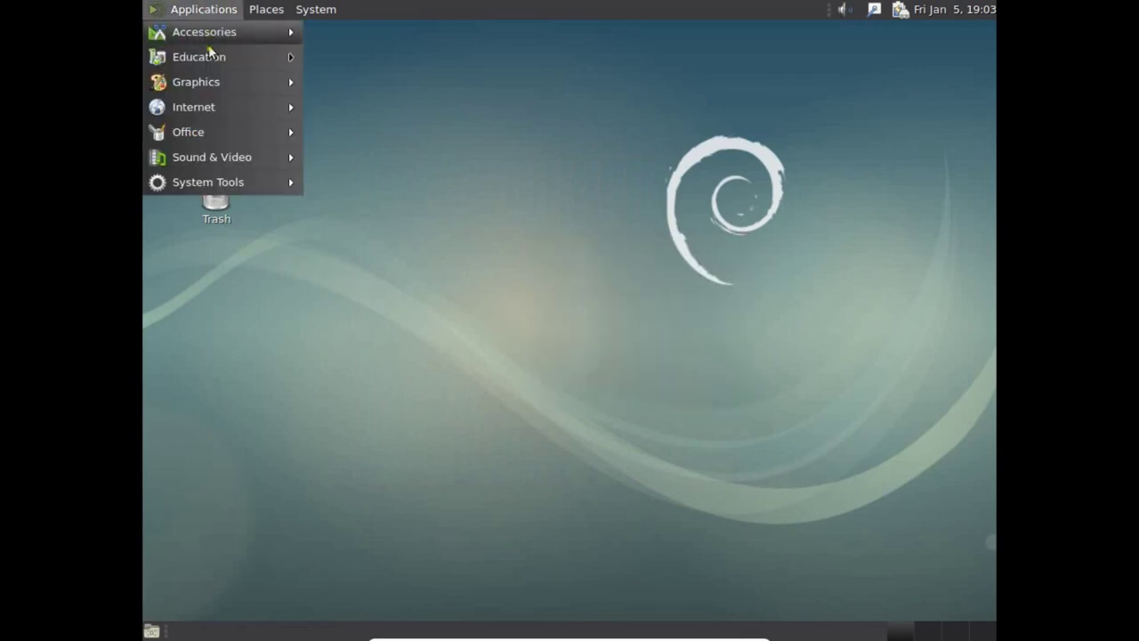
pyautogui.moveTo(206, 181)
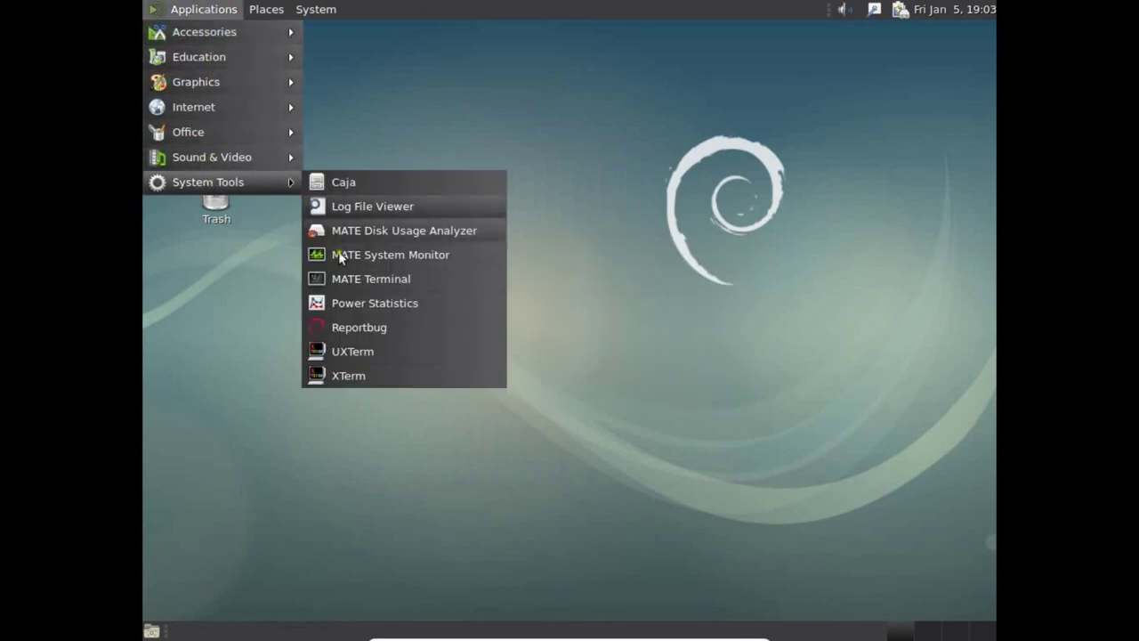
pyautogui.click(352, 278)
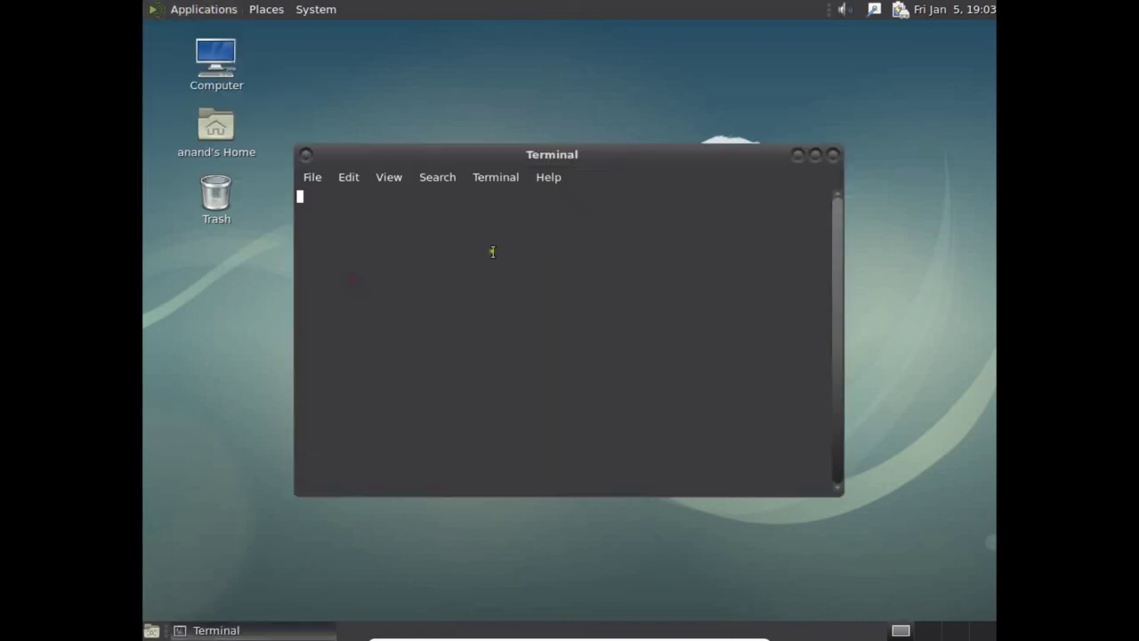
# Step: Run whoami, become root with su - and the root password, clear, then enter apt-get update
pyautogui.write('whoami')
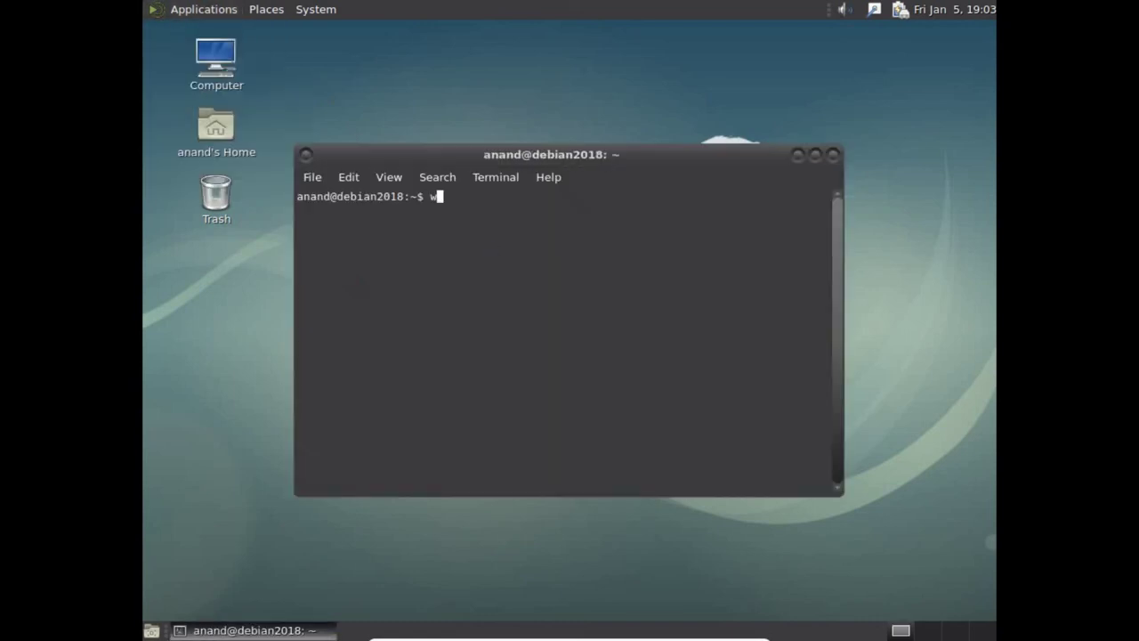
pyautogui.press('Return')
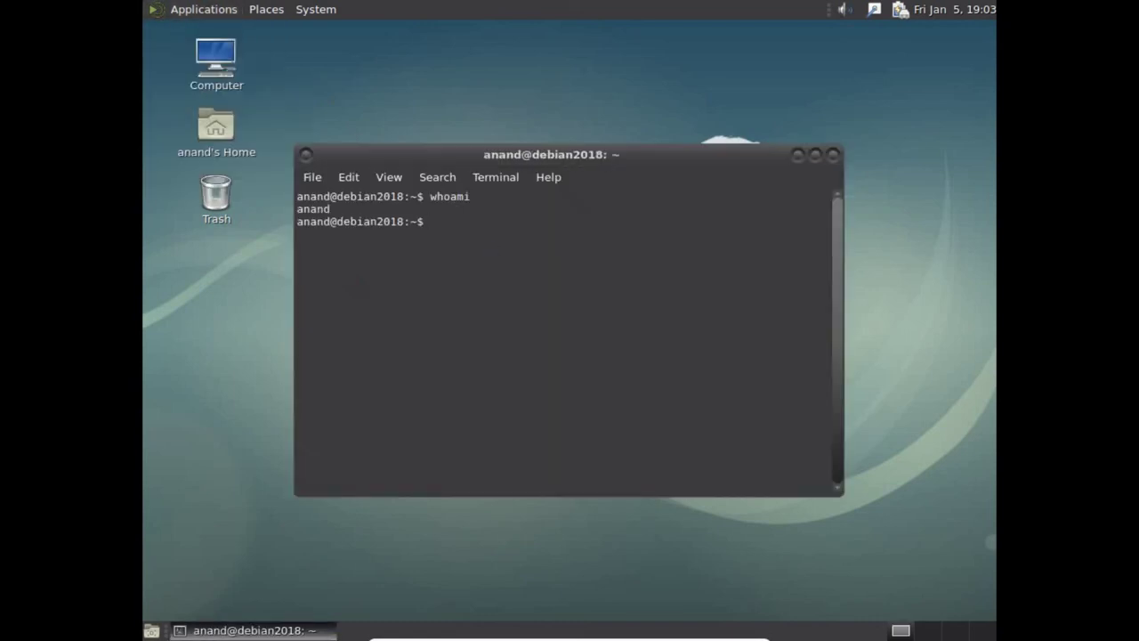
pyautogui.write('su -')
pyautogui.press('Return')
pyautogui.press('Return')
pyautogui.write('clear')
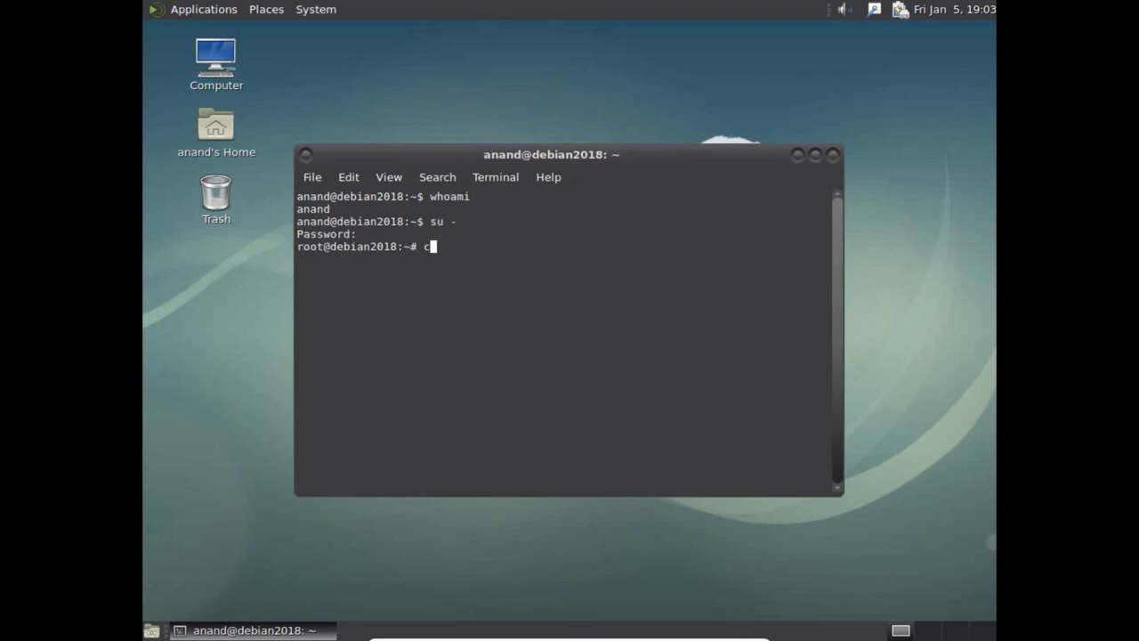
pyautogui.press('Return')
pyautogui.write('ap')
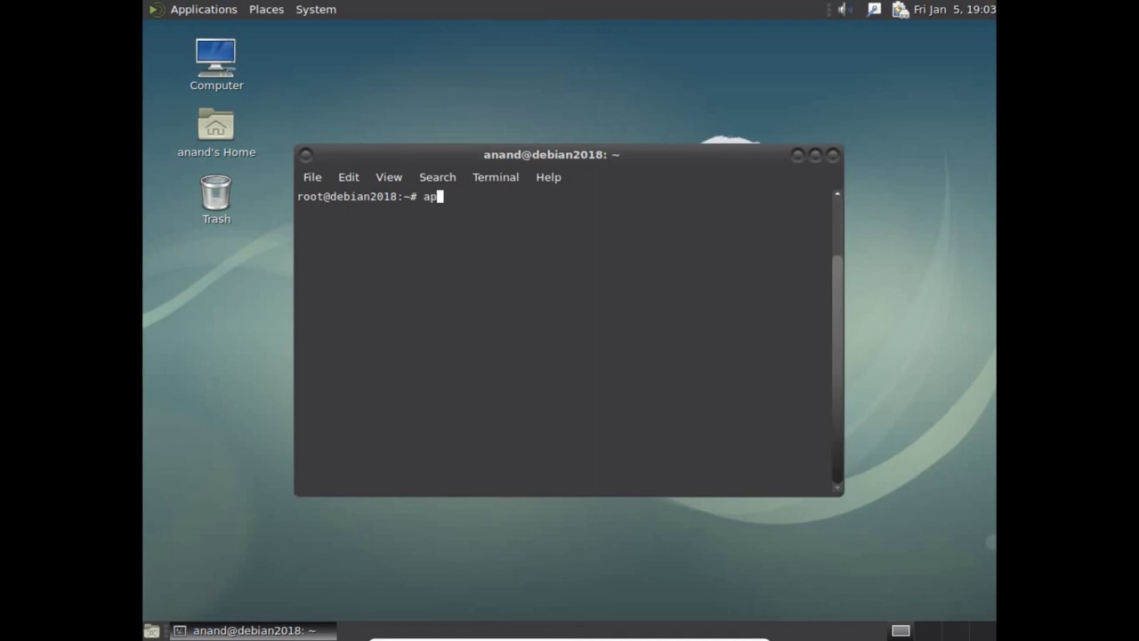
pyautogui.write('t-get update')
pyautogui.press('Return')
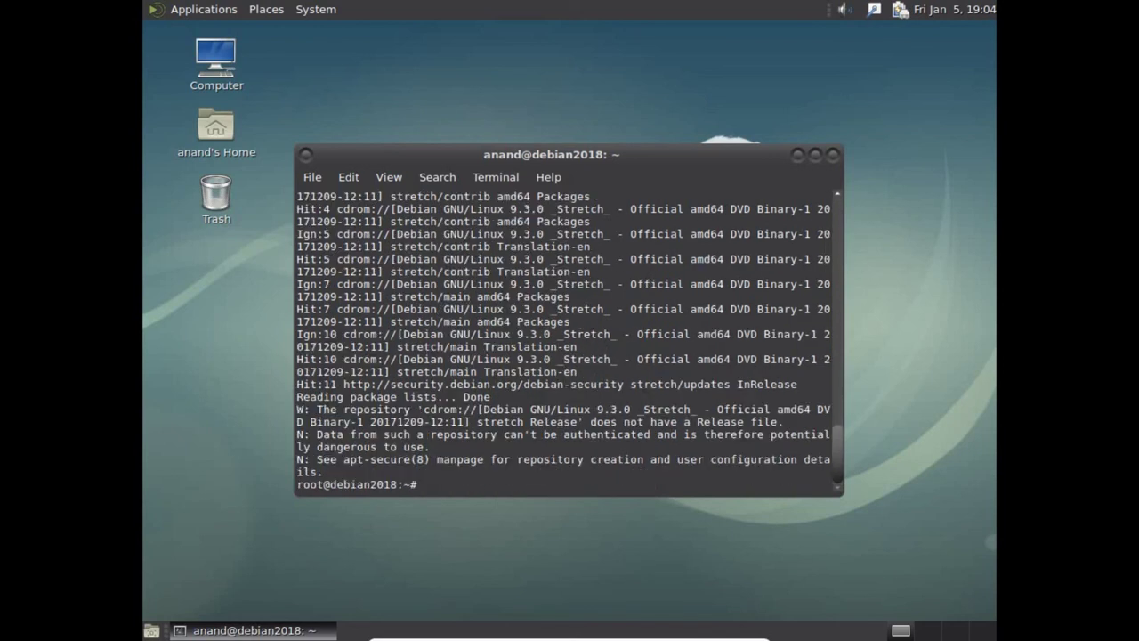
# Step: Clear the terminal and run apt-get install open-vm-tools-desktop
pyautogui.write('clear')
pyautogui.press('Return')
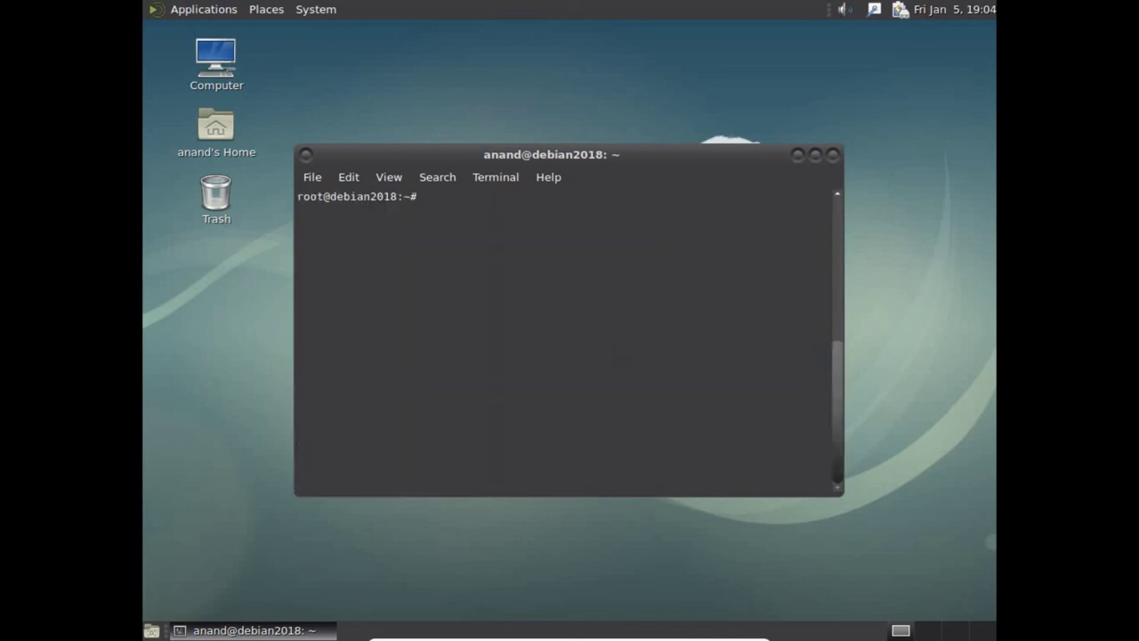
pyautogui.write('apt-get install open-vm-t')
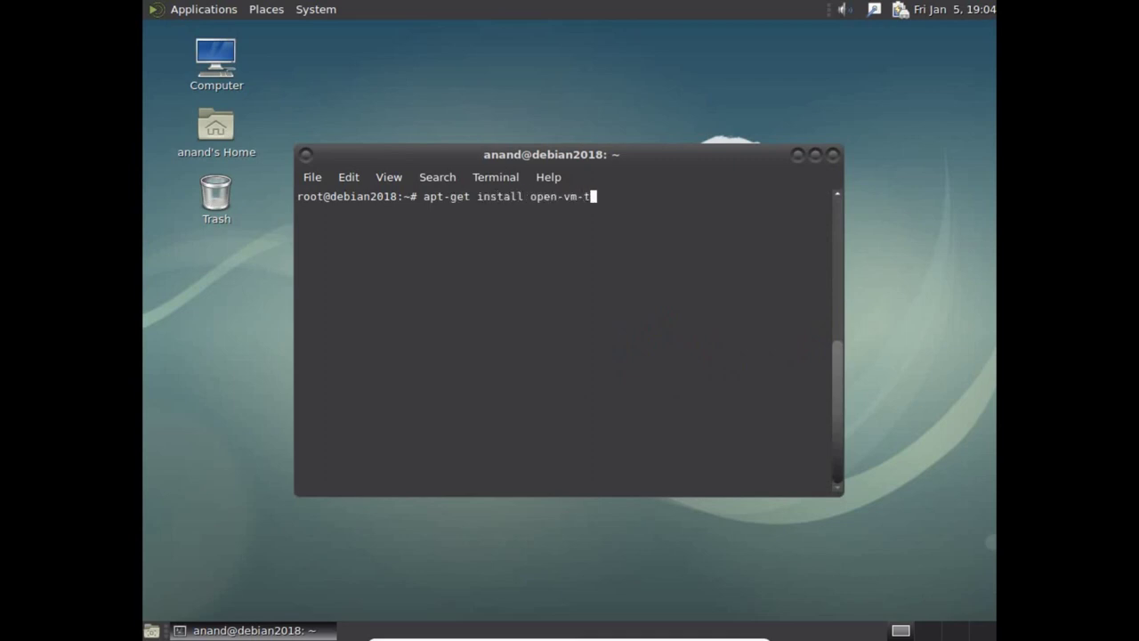
pyautogui.write('ools-desktop')
pyautogui.press('Return')
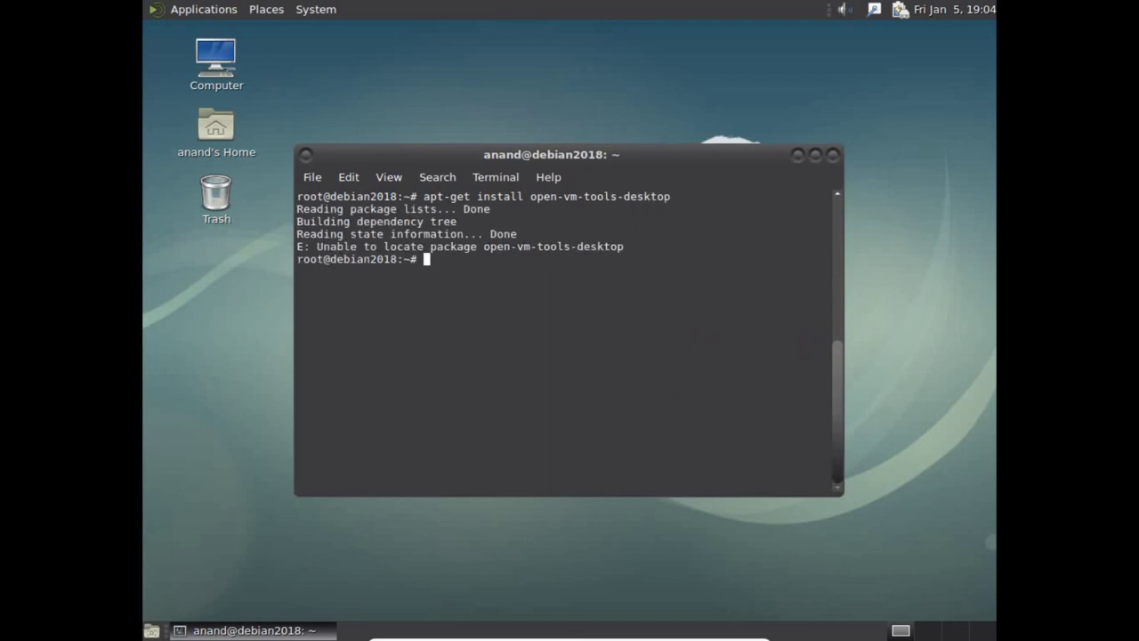
# Step: Retry the install as open-vm-tools, then clear the terminal twice after it fails
pyautogui.press('Up')
pyautogui.press('BackSpace')
pyautogui.press('BackSpace')
pyautogui.press('BackSpace')
pyautogui.press('BackSpace')
pyautogui.press('BackSpace')
pyautogui.press('BackSpace')
pyautogui.press('BackSpace')
pyautogui.press('BackSpace')
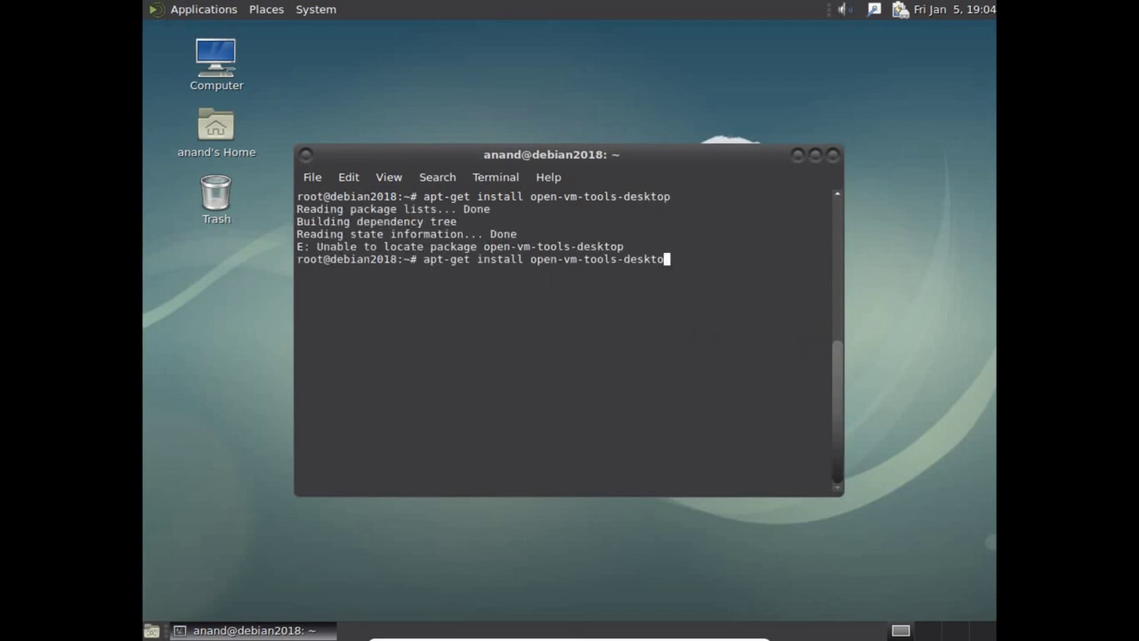
pyautogui.press('Return')
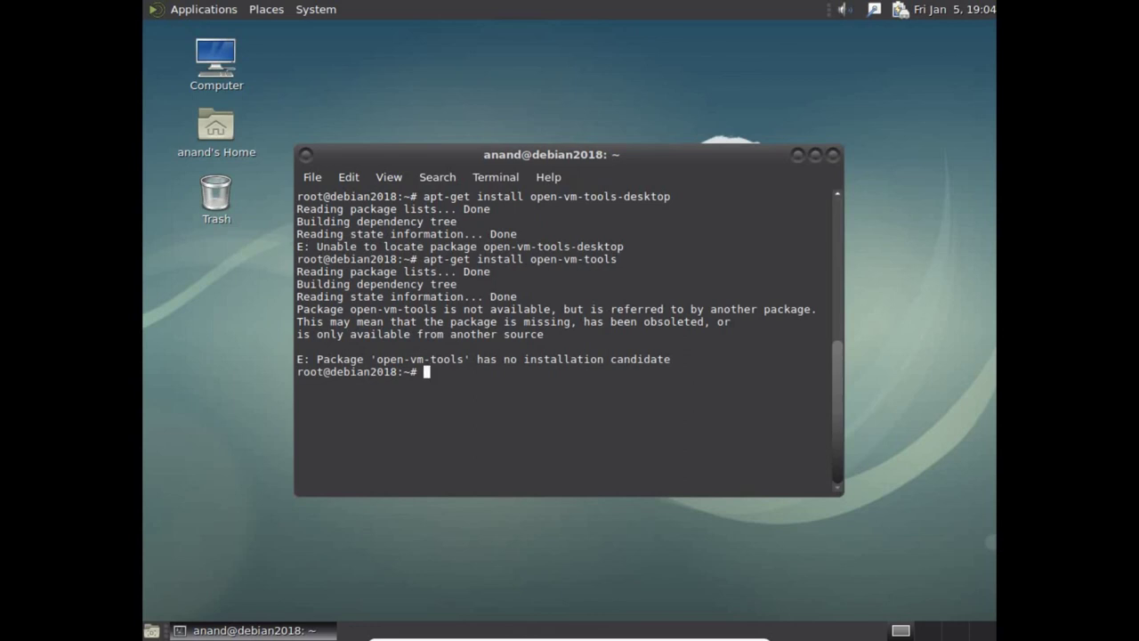
pyautogui.write('clear')
pyautogui.press('Return')
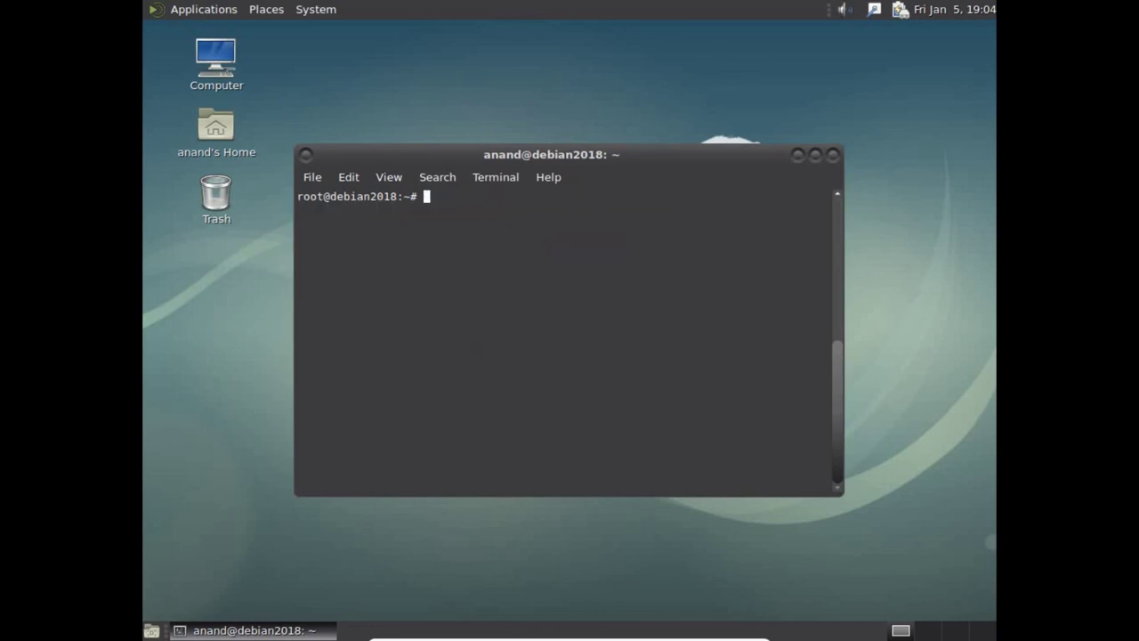
pyautogui.write('clear')
pyautogui.press('Return')
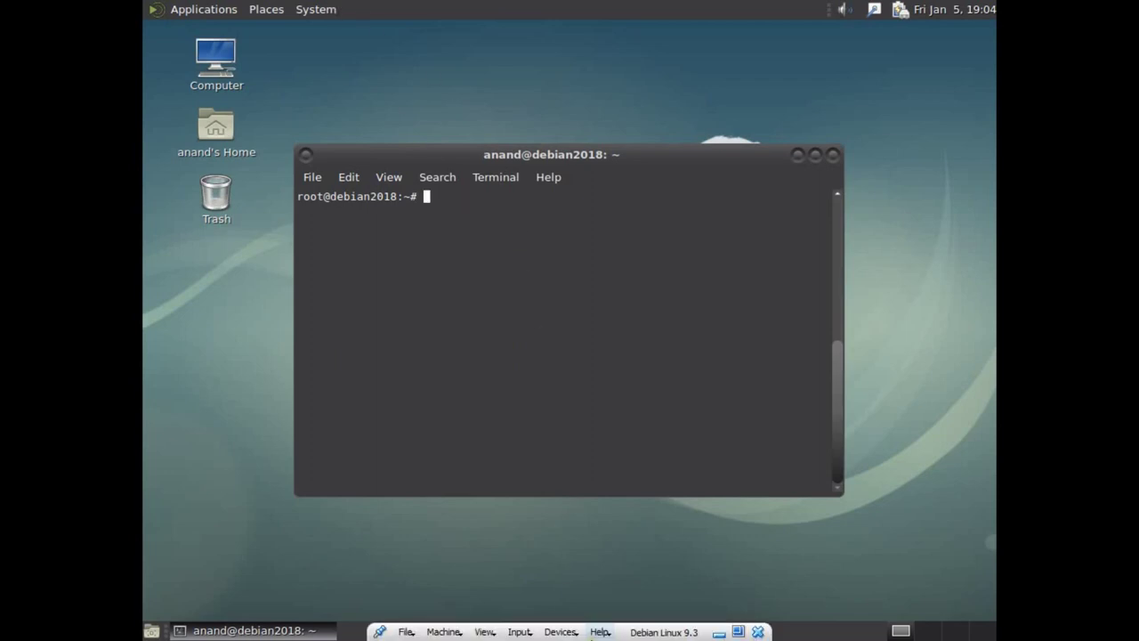
# Step: Exit fullscreen from the mini toolbar, drag the VM window right, and maximize it
pyautogui.click(731, 629)
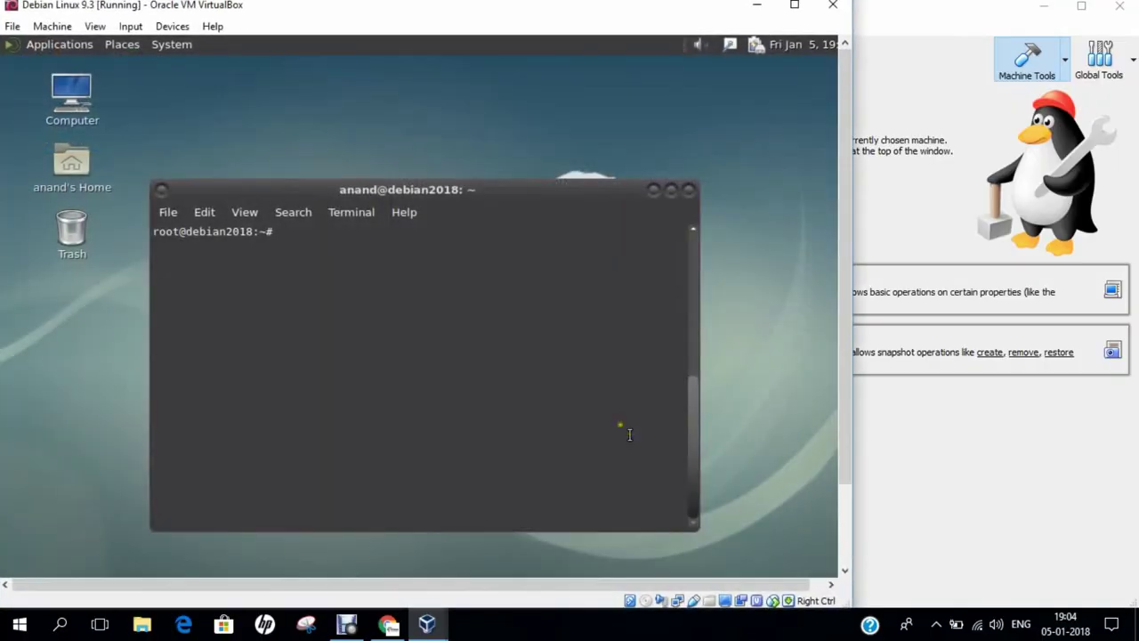
pyautogui.moveTo(436, 12); pyautogui.dragTo(567, 13)
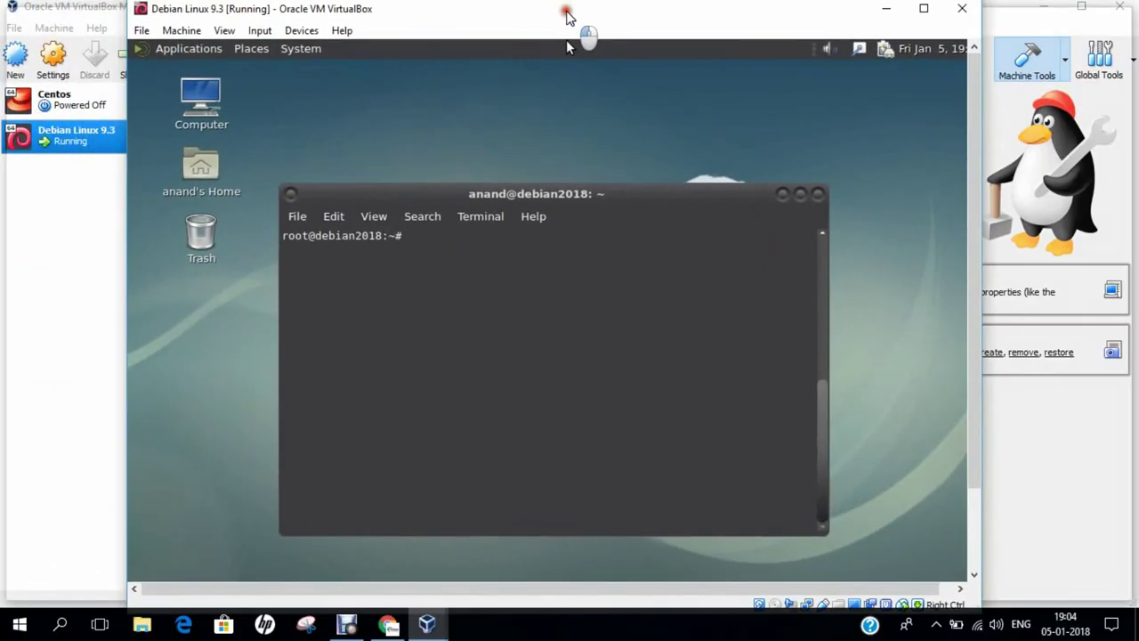
pyautogui.doubleClick(567, 14)
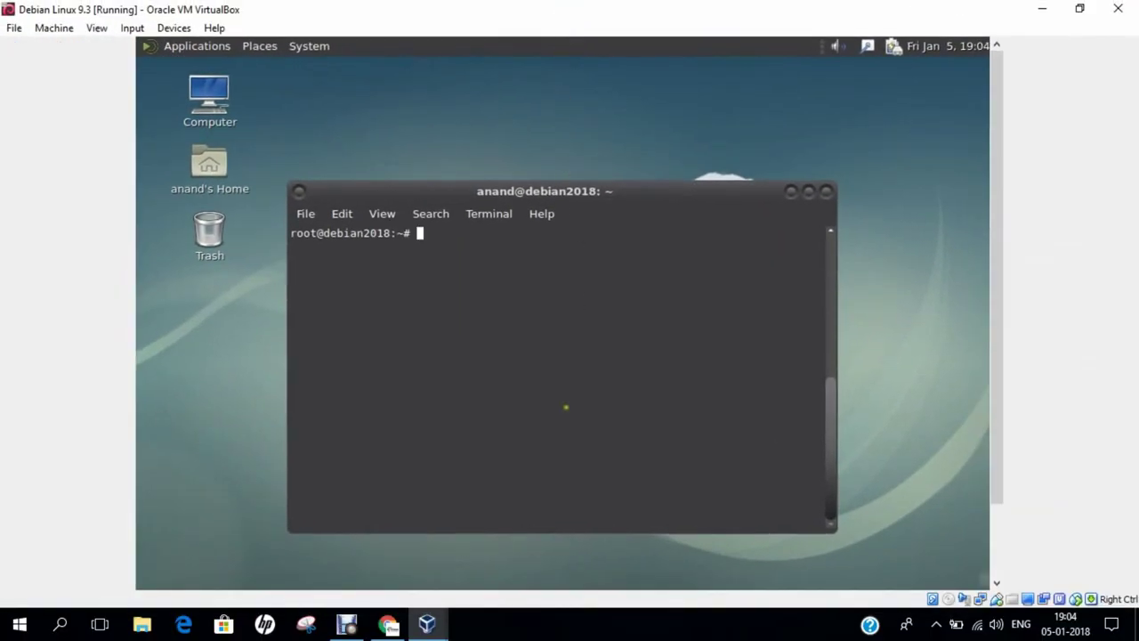
pyautogui.click(565, 623)
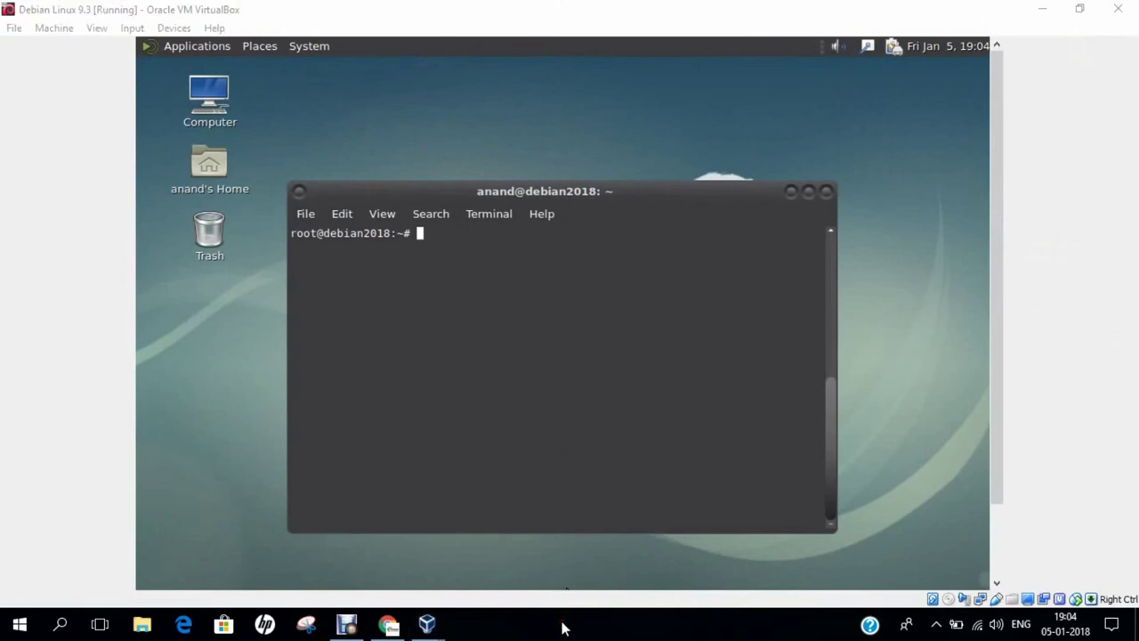